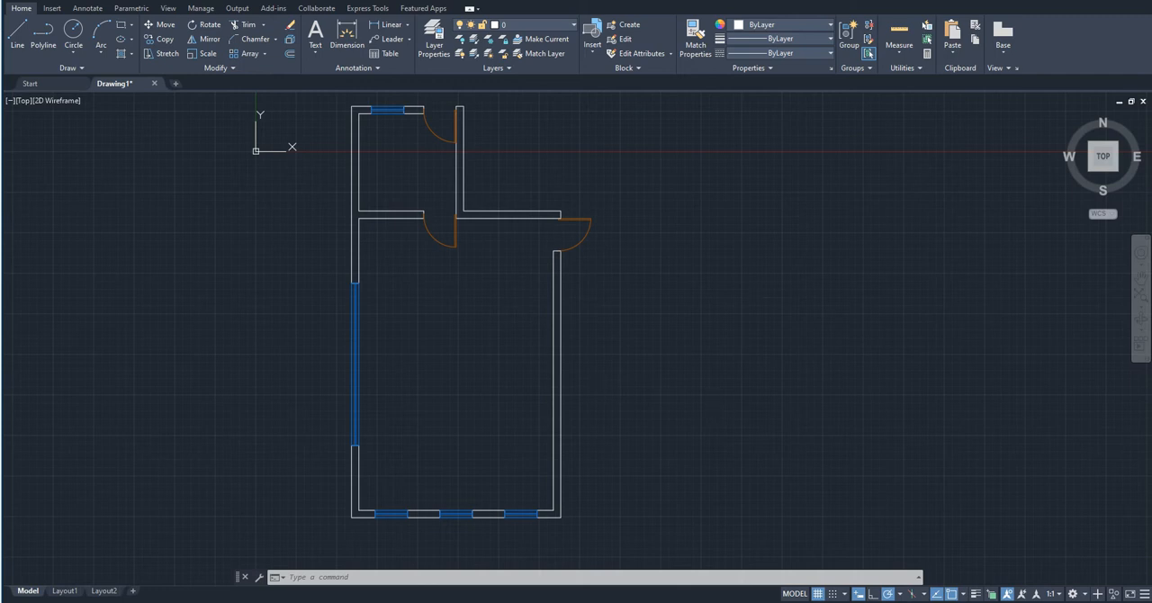
# - Add a linear dimension across the width of the window in the floor plan's top wall, placed above the wall
pyautogui.moveTo(491, 314); pyautogui.dragTo(499, 338, button='middle')
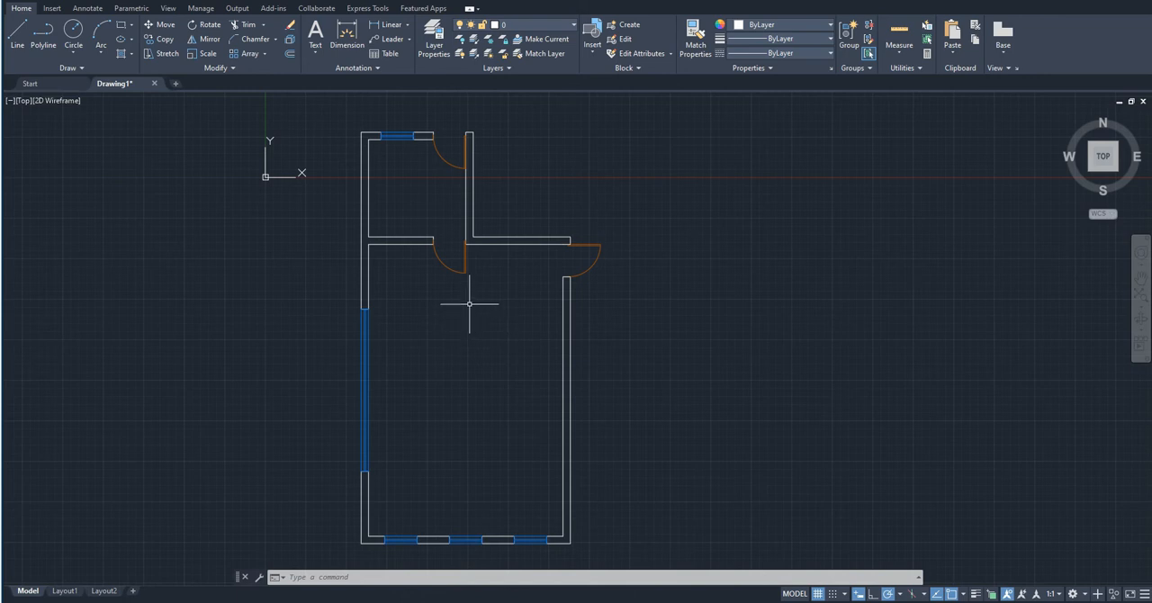
pyautogui.click(354, 41)
pyautogui.scroll(9, 385, 135)
pyautogui.moveTo(395, 291); pyautogui.dragTo(237, 404, button='middle')
pyautogui.click(277, 350)
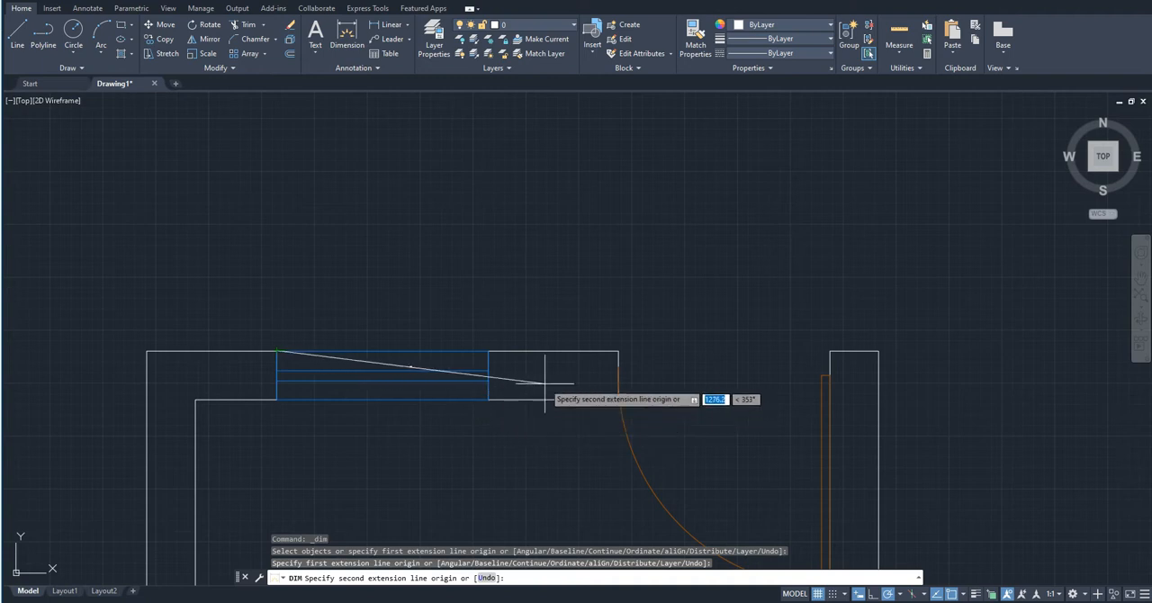
pyautogui.click(487, 350)
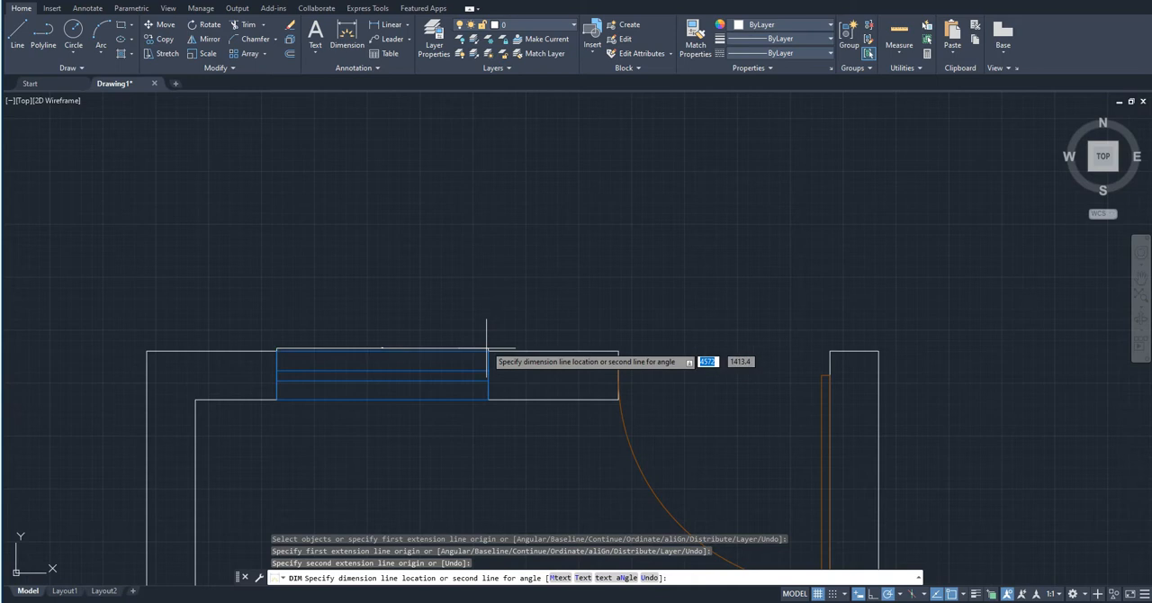
pyautogui.click(511, 308)
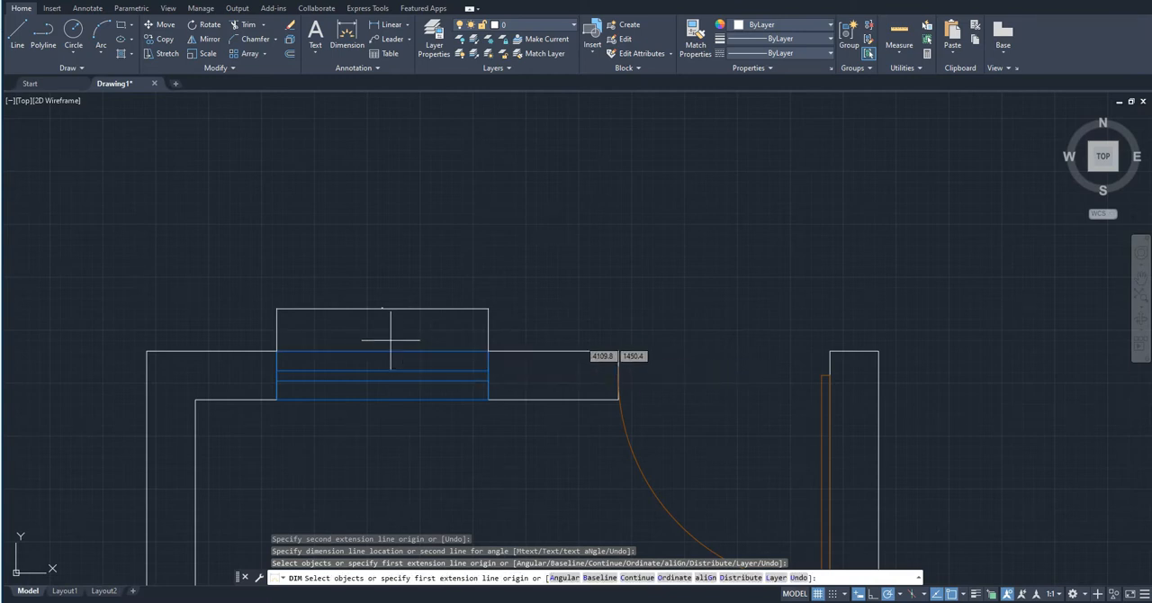
pyautogui.press('Escape')
# - Examine the size of the text and arrowheads on the new window dimension
pyautogui.scroll(10, 378, 310)
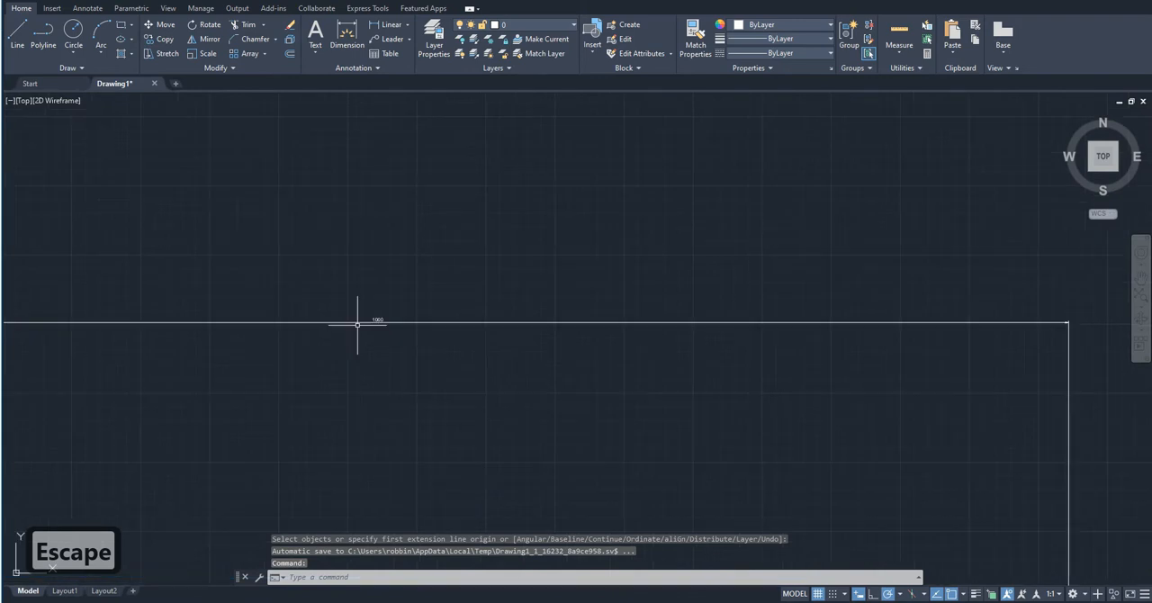
pyautogui.scroll(-8, 474, 304)
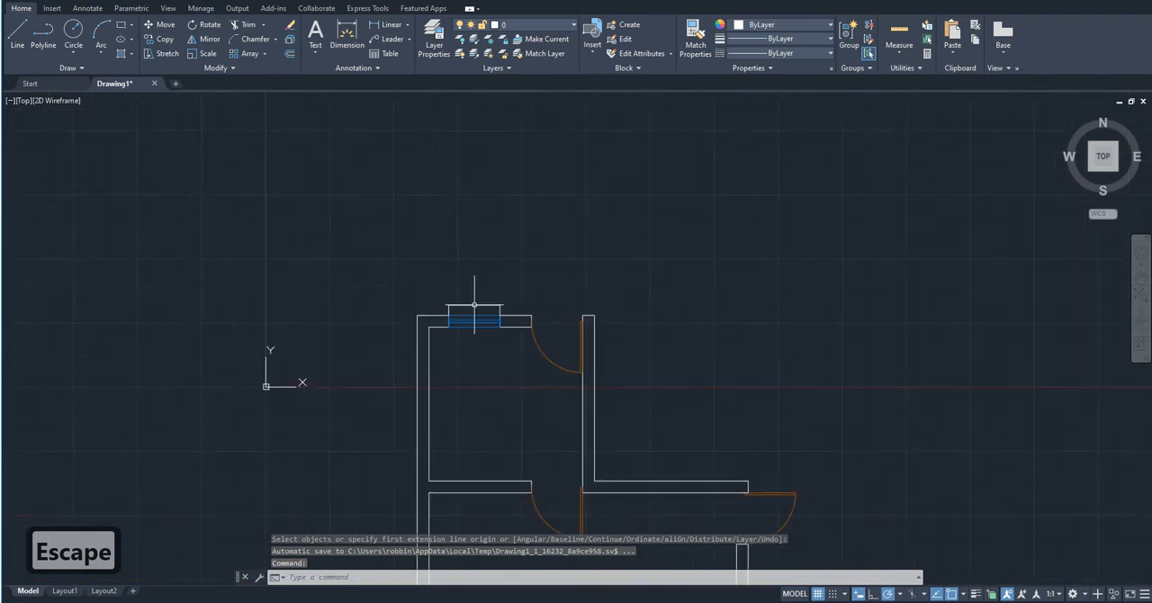
pyautogui.scroll(-5, 475, 309)
pyautogui.scroll(10, 476, 311)
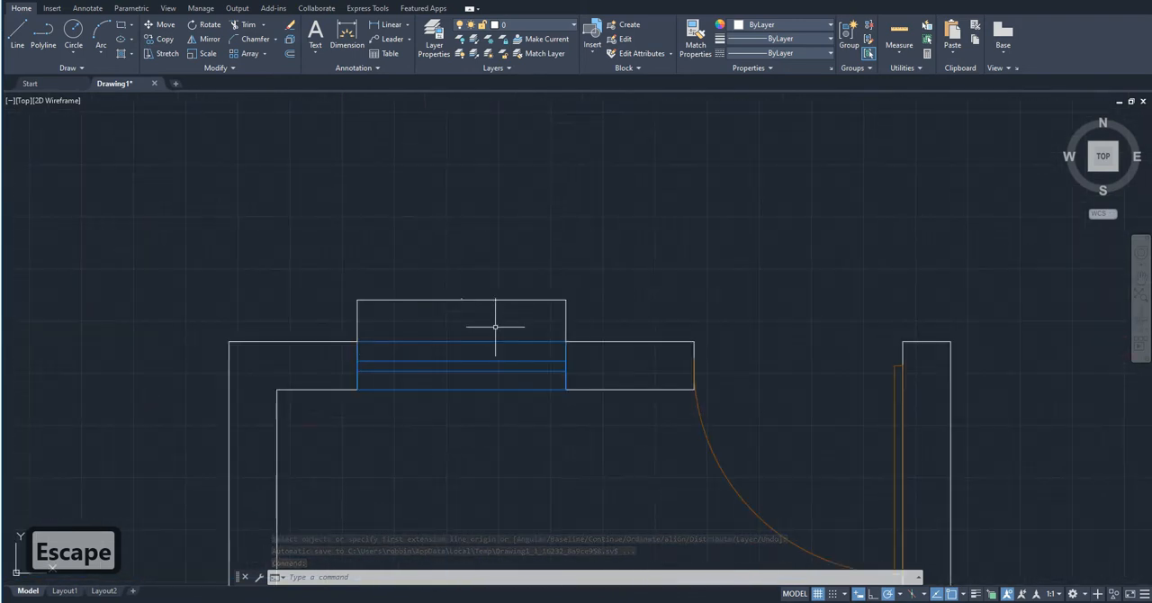
pyautogui.scroll(4, 322, 329)
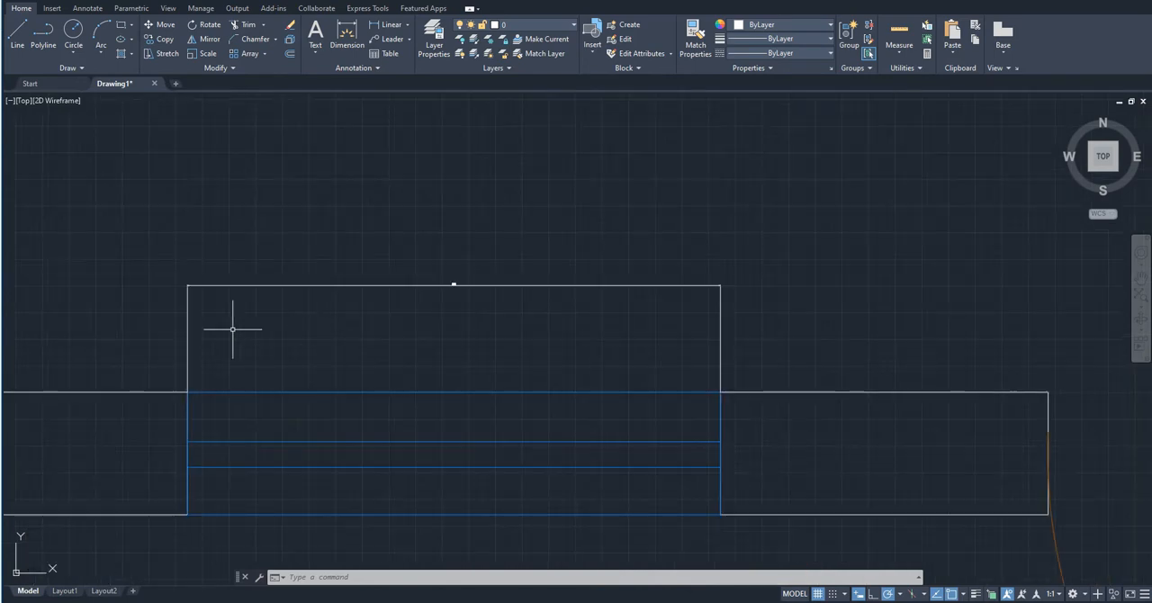
pyautogui.scroll(3, 193, 283)
pyautogui.scroll(-6, 297, 288)
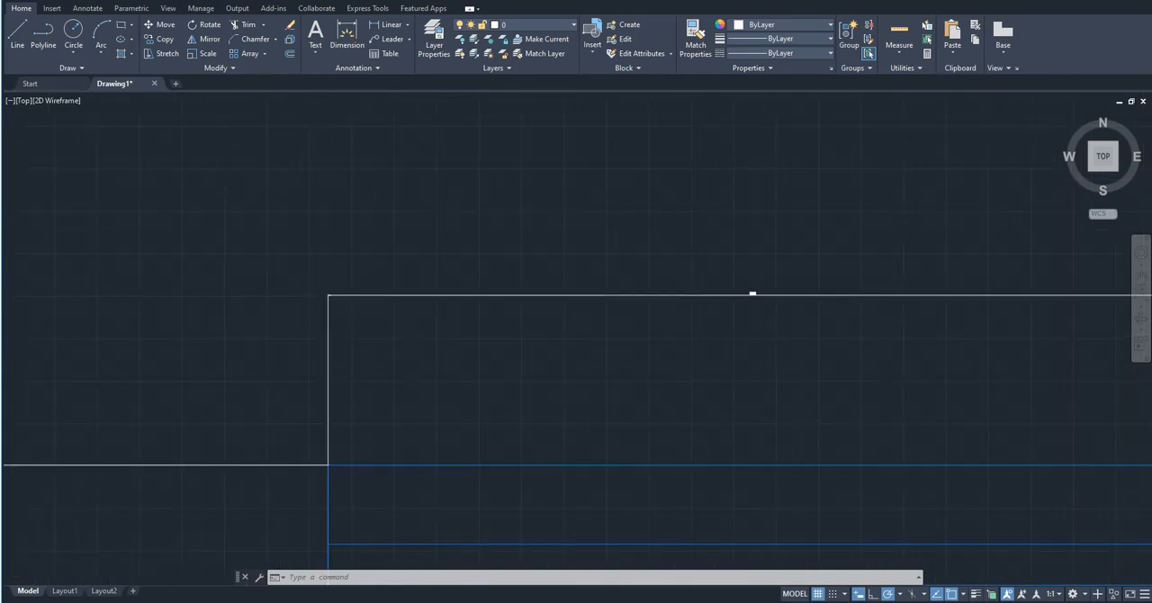
pyautogui.scroll(6, 471, 300)
pyautogui.moveTo(164, 302); pyautogui.dragTo(272, 345, button='middle')
pyautogui.scroll(6, 266, 341)
pyautogui.scroll(-6, 552, 354)
pyautogui.moveTo(551, 353)
pyautogui.mouseDown(button='middle')
pyautogui.moveTo(457, 389)
pyautogui.moveTo(442, 368)
pyautogui.mouseUp(button='middle')
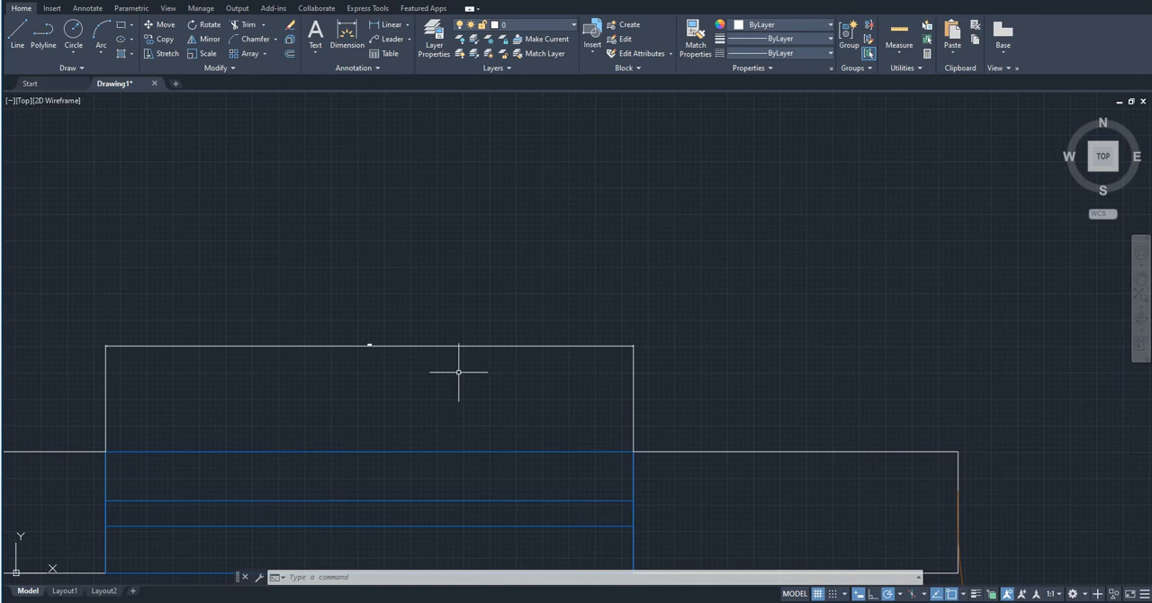
# - Create a new dimension style named "tutorial" based on ISO-25 for all dimensions
pyautogui.write('dims')
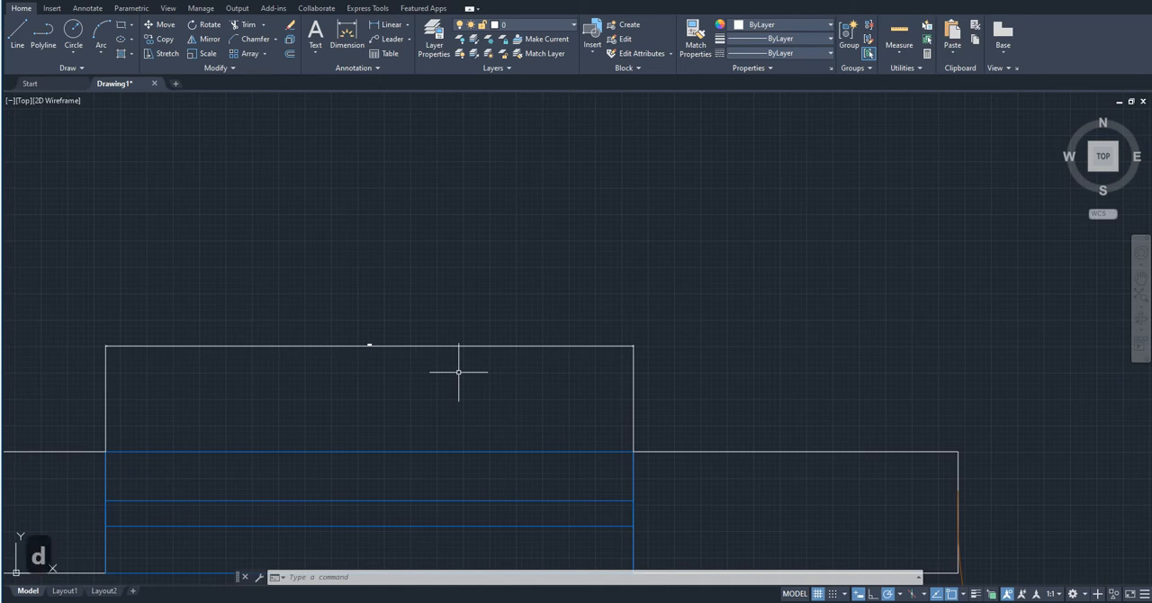
pyautogui.write('t')
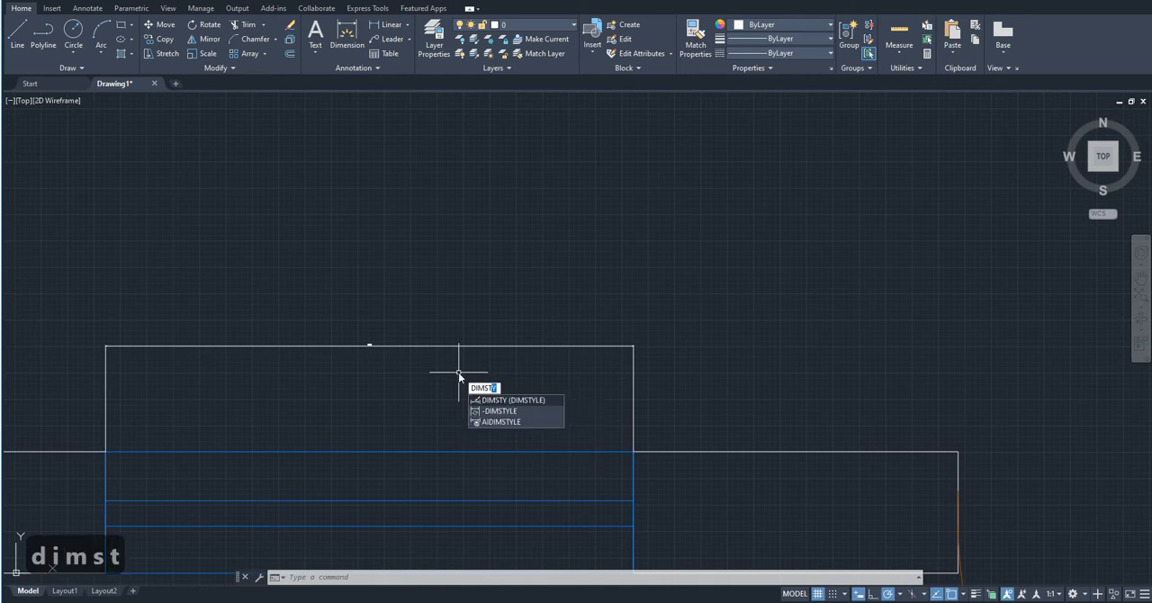
pyautogui.press('Return')
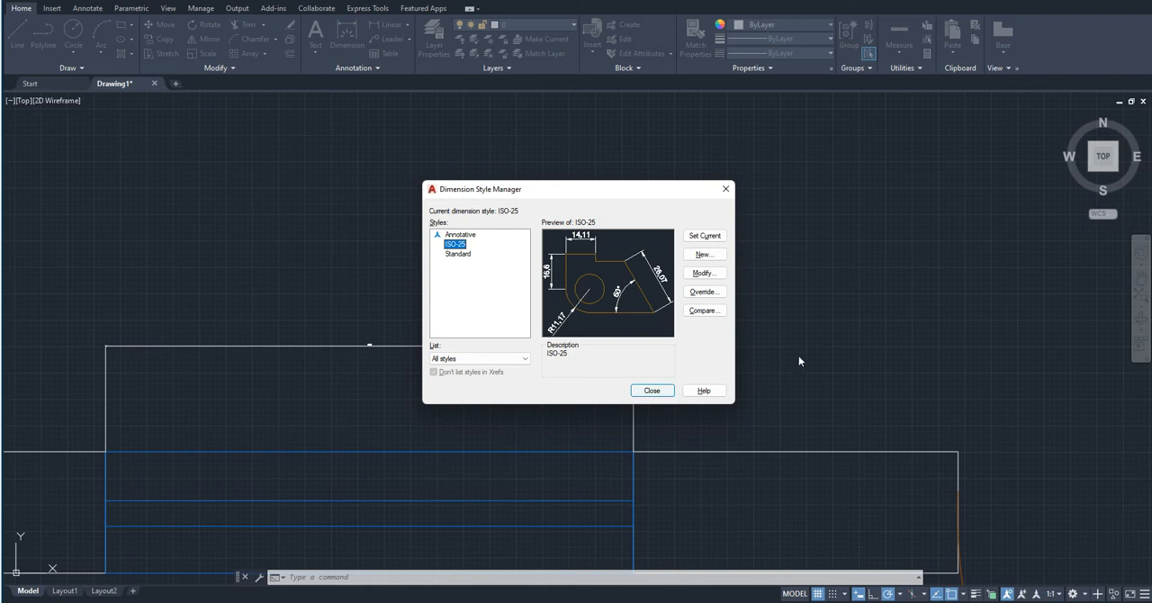
pyautogui.click(703, 254)
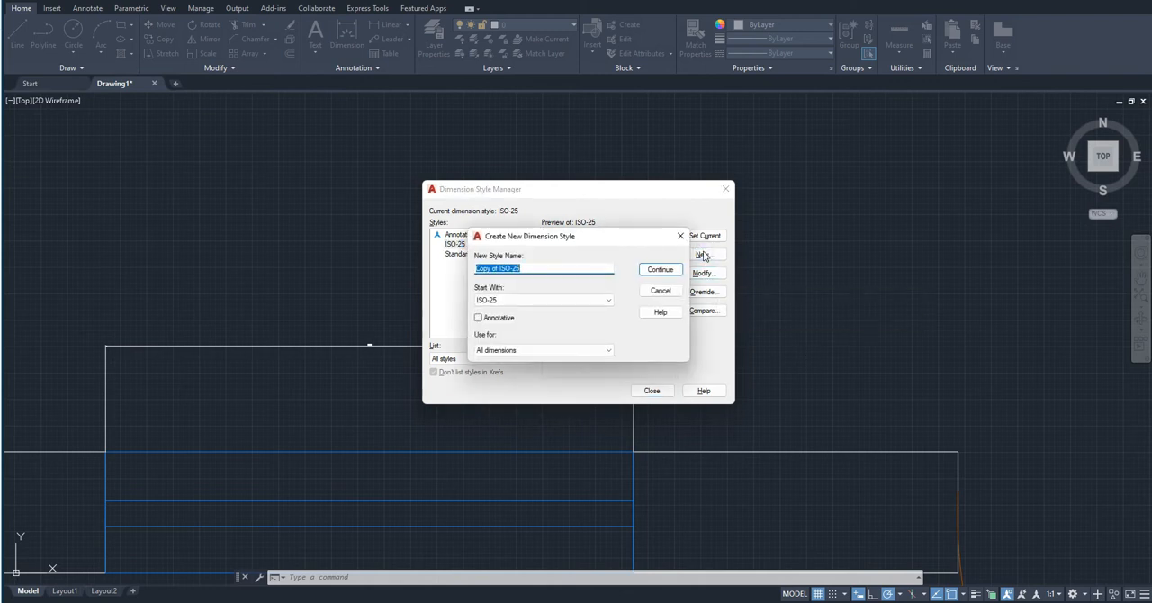
pyautogui.write('tutorial')
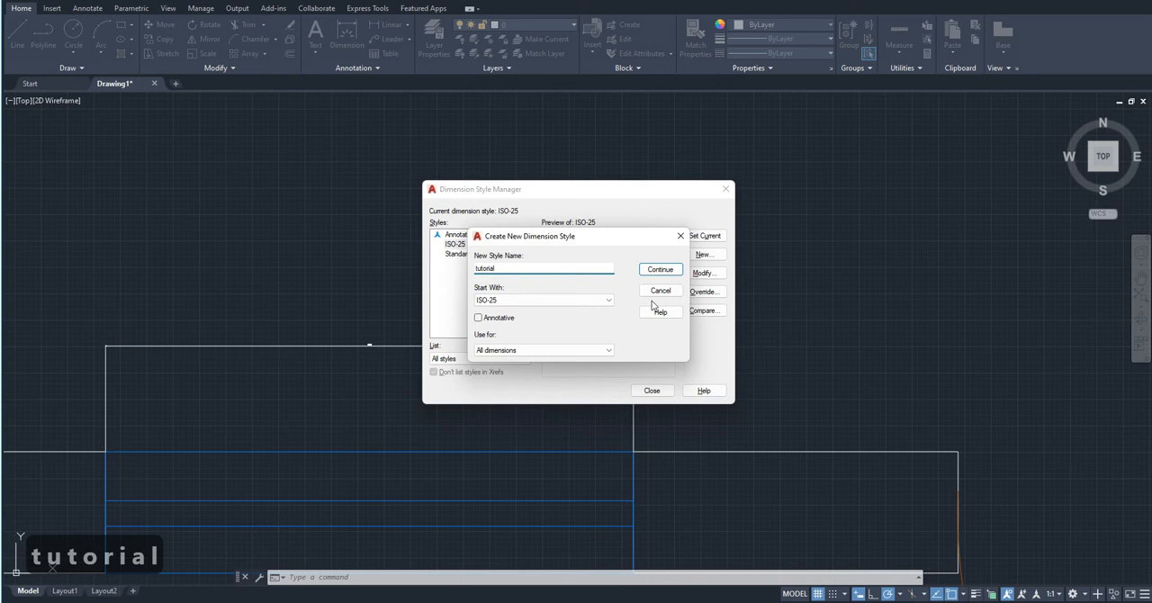
pyautogui.click(659, 270)
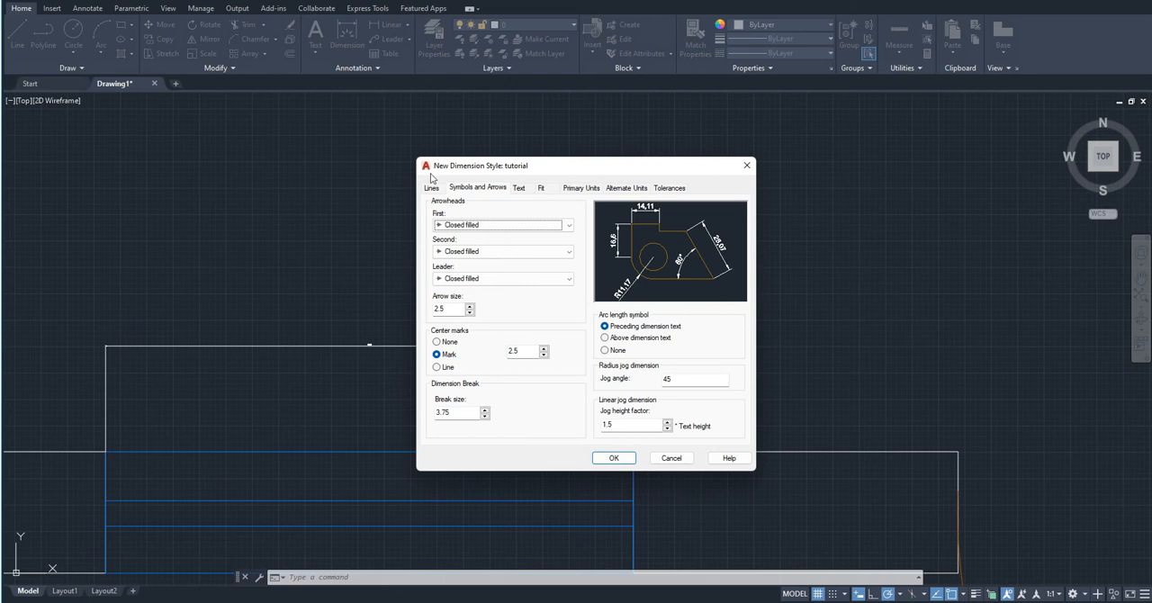
# - Review the new style's settings for lines, symbols and arrows, text, fit, primary and alternate units, and tolerances
pyautogui.click(432, 188)
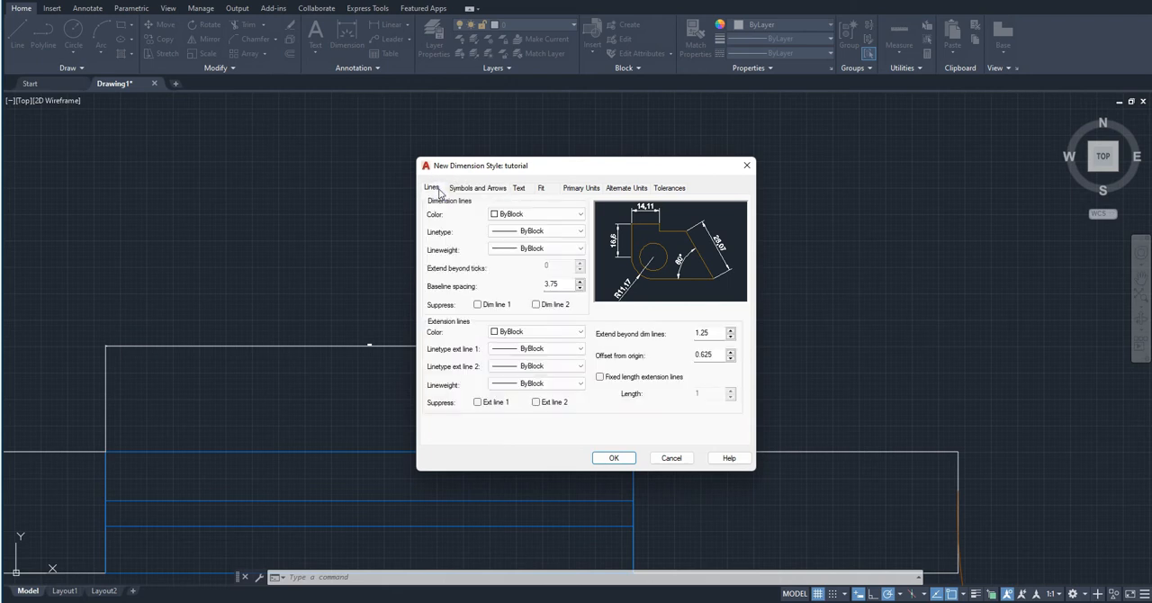
pyautogui.click(473, 188)
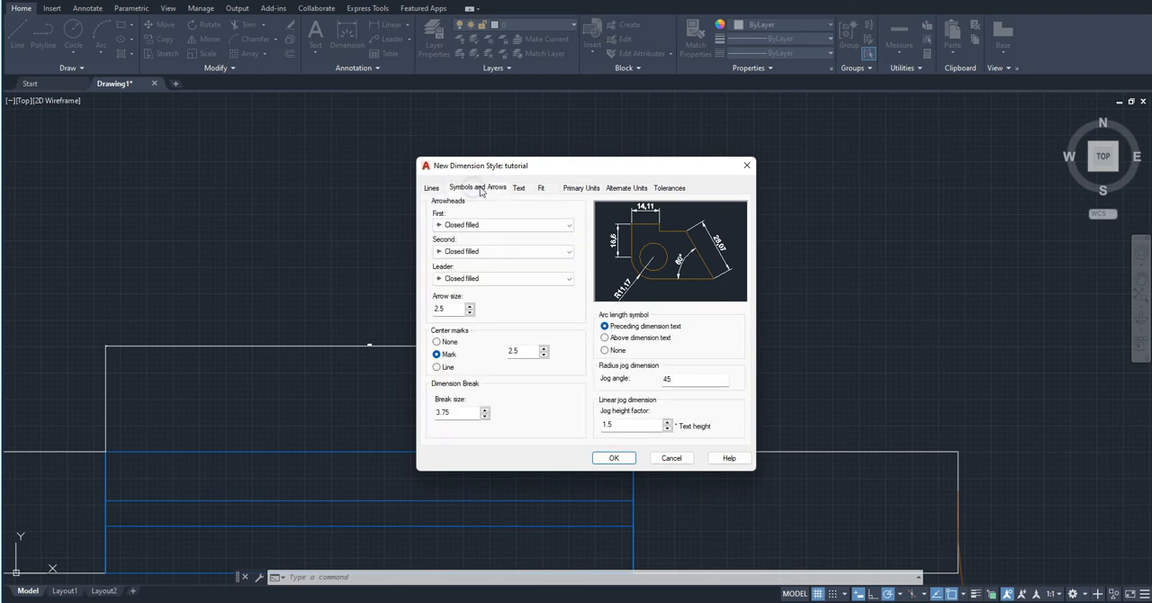
pyautogui.click(522, 188)
pyautogui.click(545, 190)
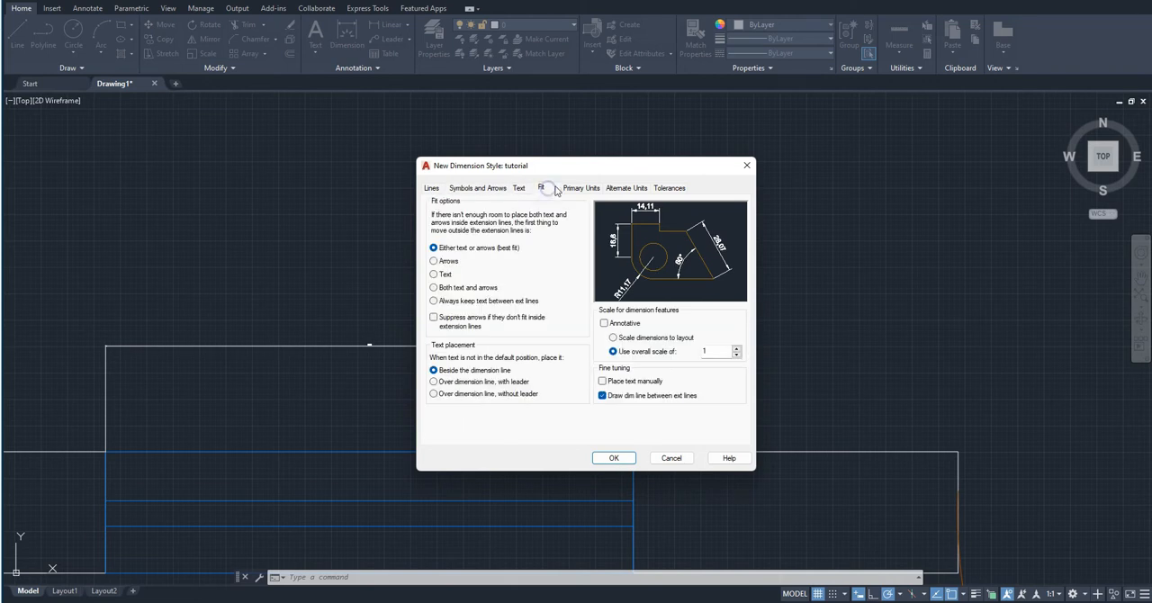
pyautogui.click(581, 189)
pyautogui.click(627, 189)
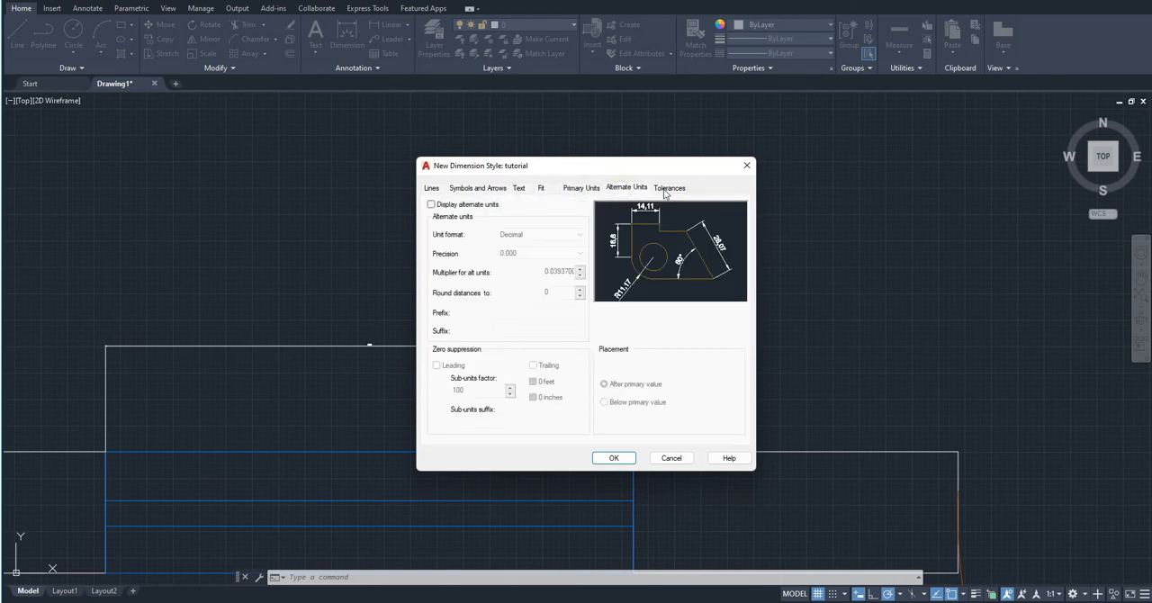
pyautogui.click(667, 188)
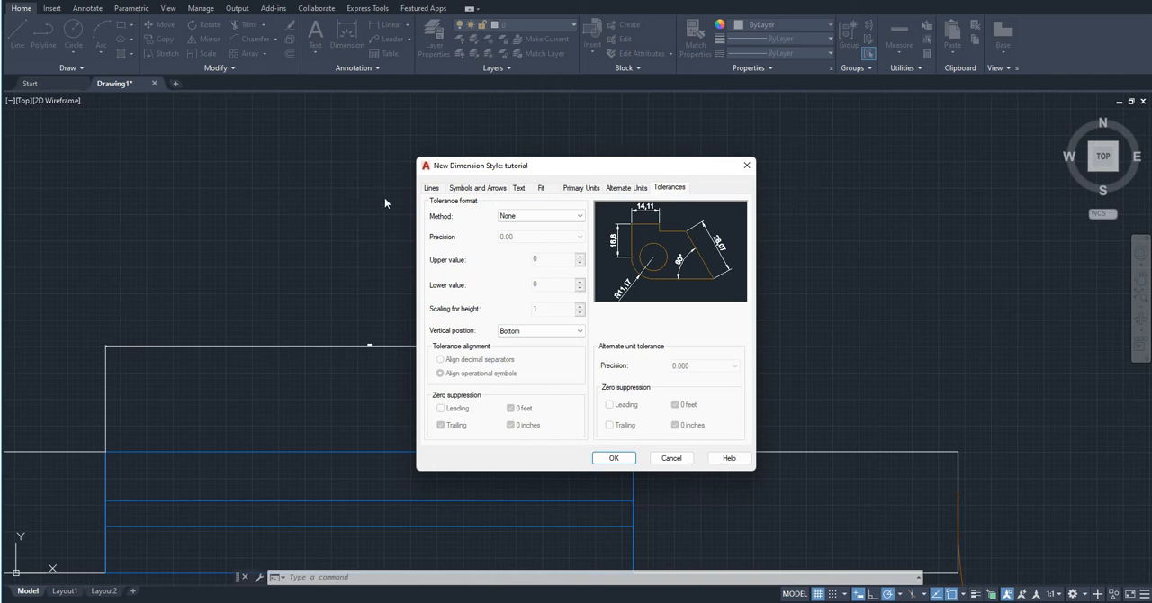
pyautogui.click(441, 189)
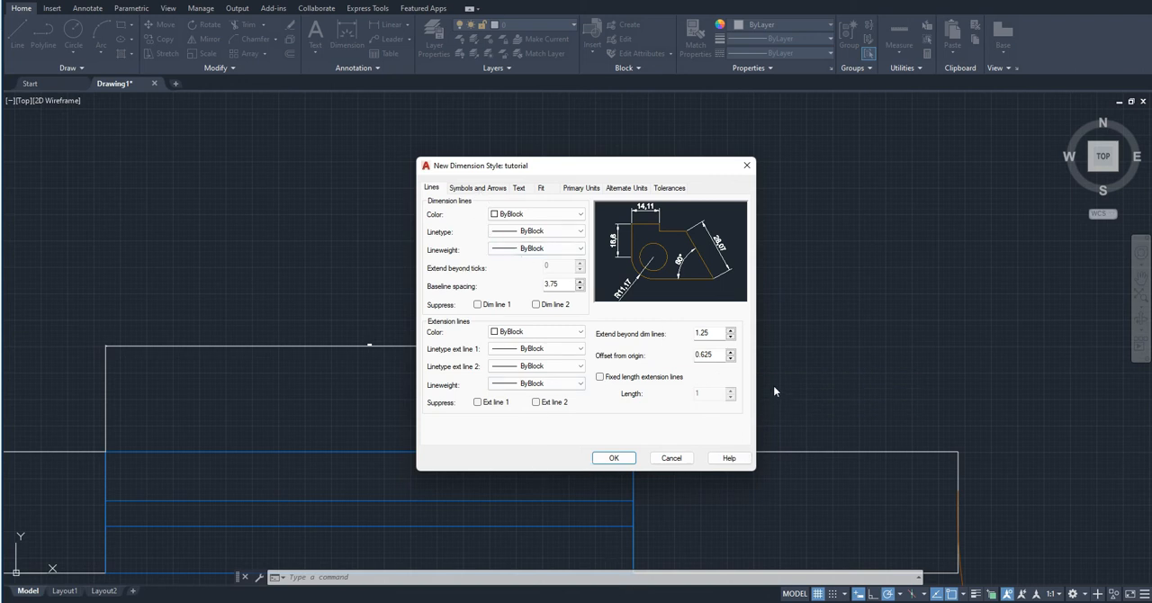
# - Set the first, second and leader arrowheads of the tutorial style to Architectural tick
pyautogui.click(474, 189)
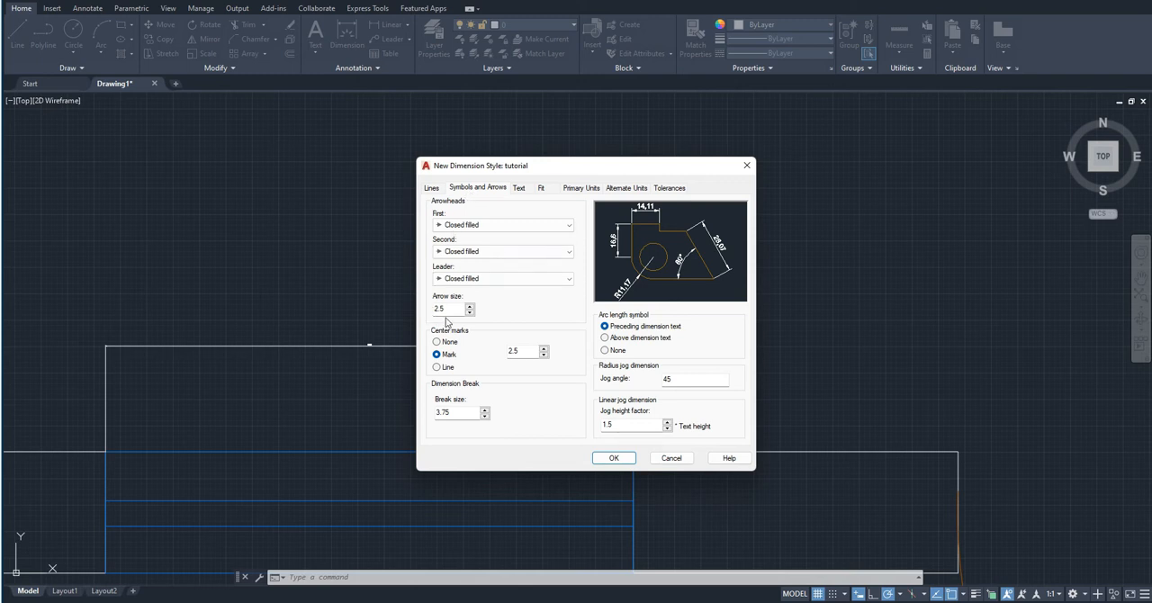
pyautogui.click(475, 227)
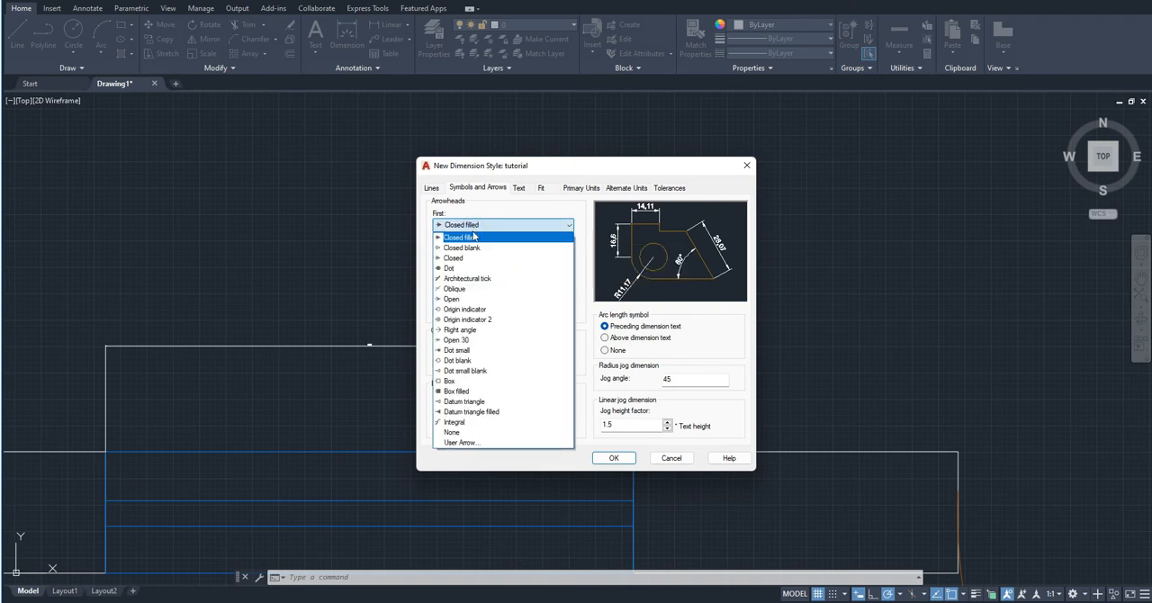
pyautogui.click(468, 278)
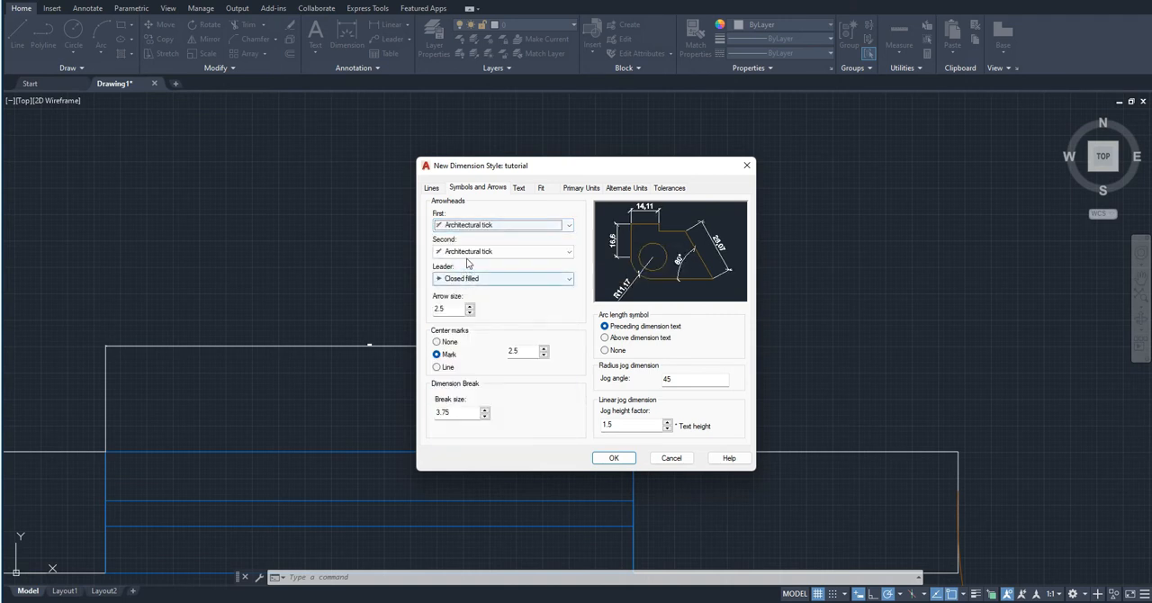
pyautogui.click(469, 252)
pyautogui.click(470, 255)
pyautogui.click(470, 278)
pyautogui.click(470, 335)
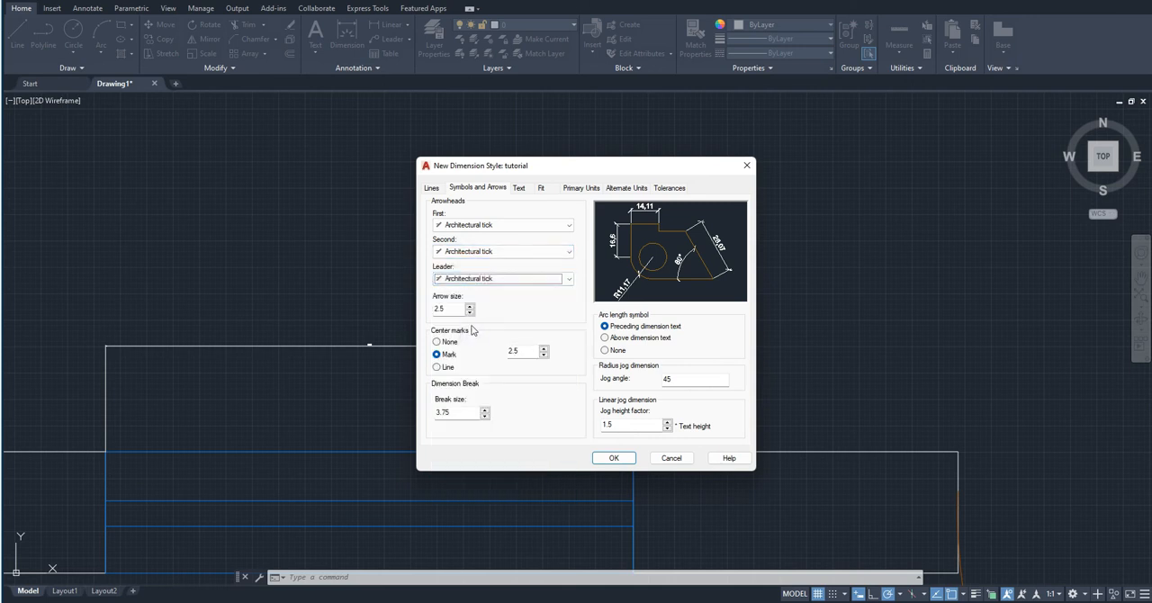
# - Set the arrow size of the tutorial dimension style to 100
pyautogui.moveTo(454, 309); pyautogui.dragTo(409, 320)
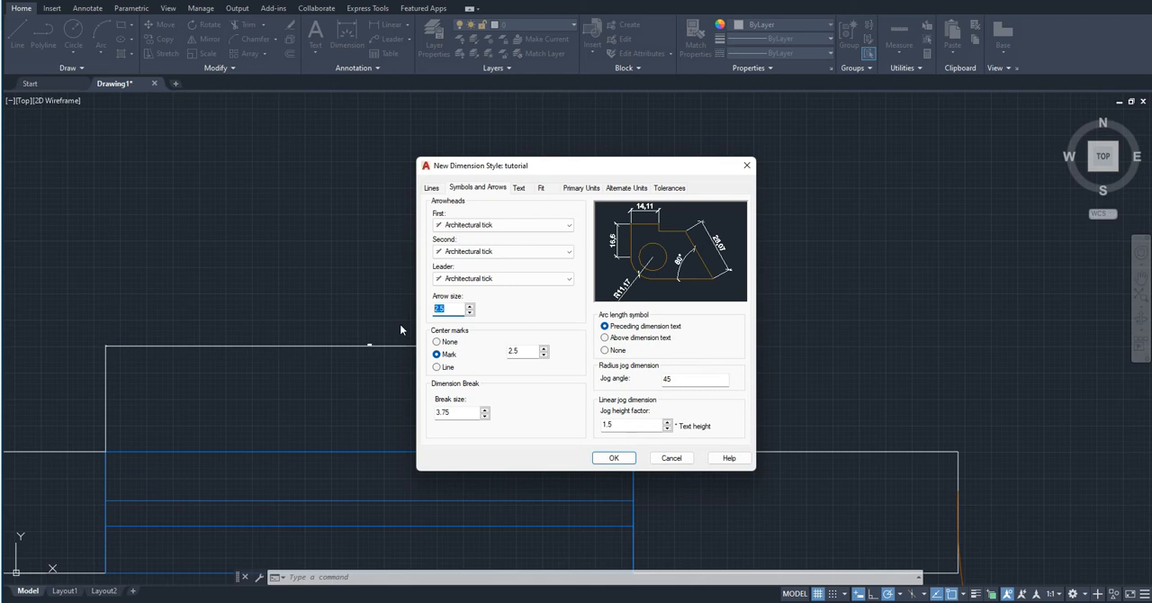
pyautogui.write('100')
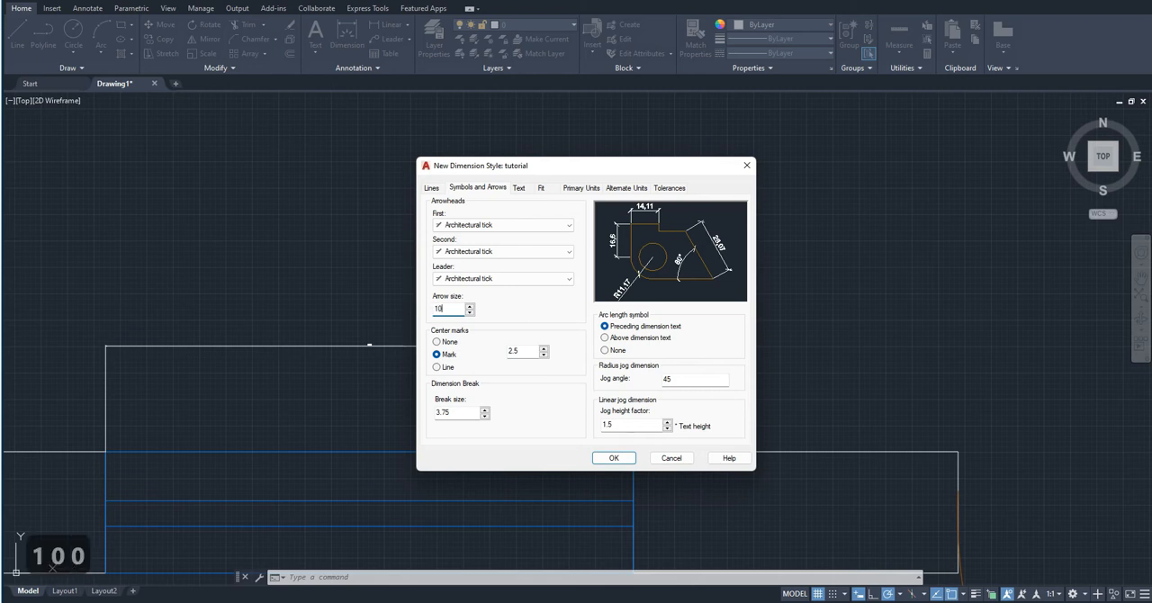
pyautogui.click(526, 352)
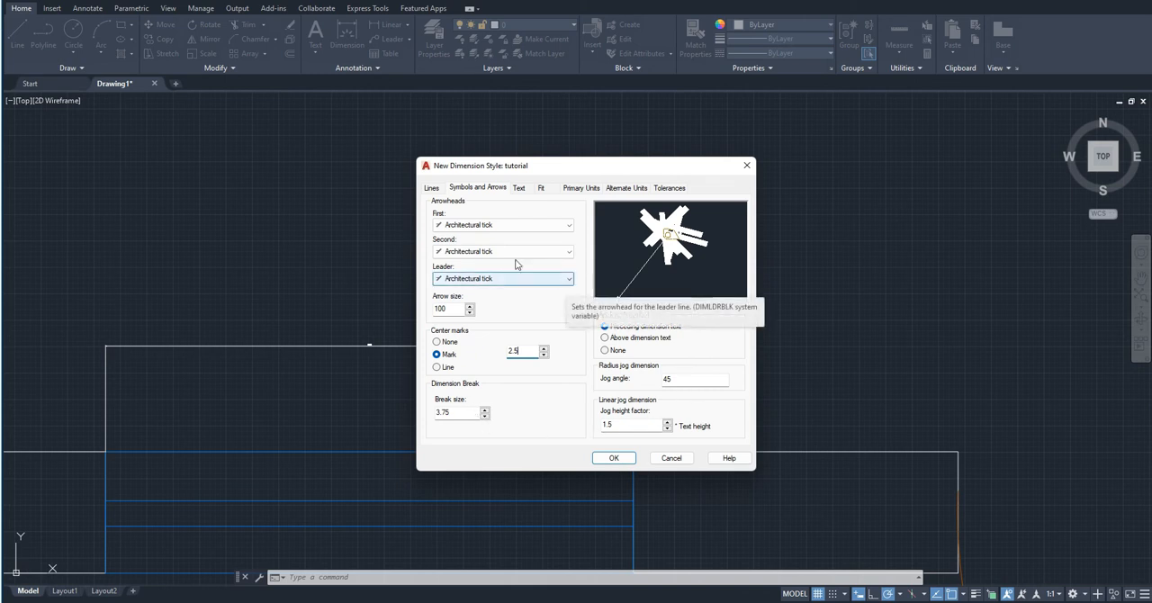
# - Set the tutorial style's text height to 100, save the style and close the Dimension Style Manager
pyautogui.click(521, 188)
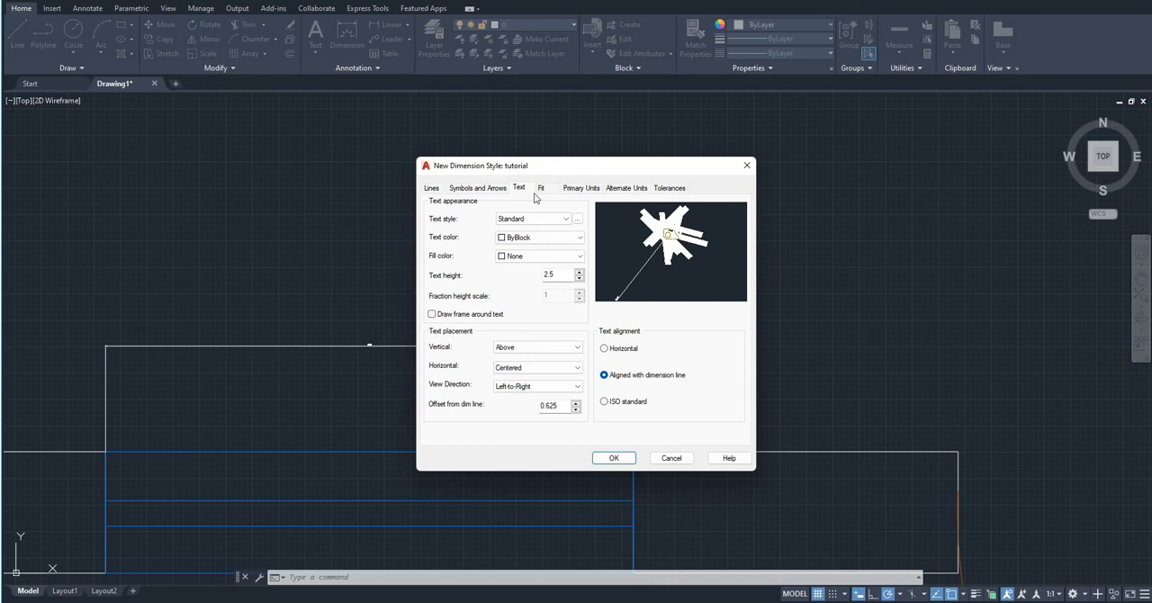
pyautogui.doubleClick(550, 274)
pyautogui.write('100')
pyautogui.click(615, 458)
pyautogui.click(648, 389)
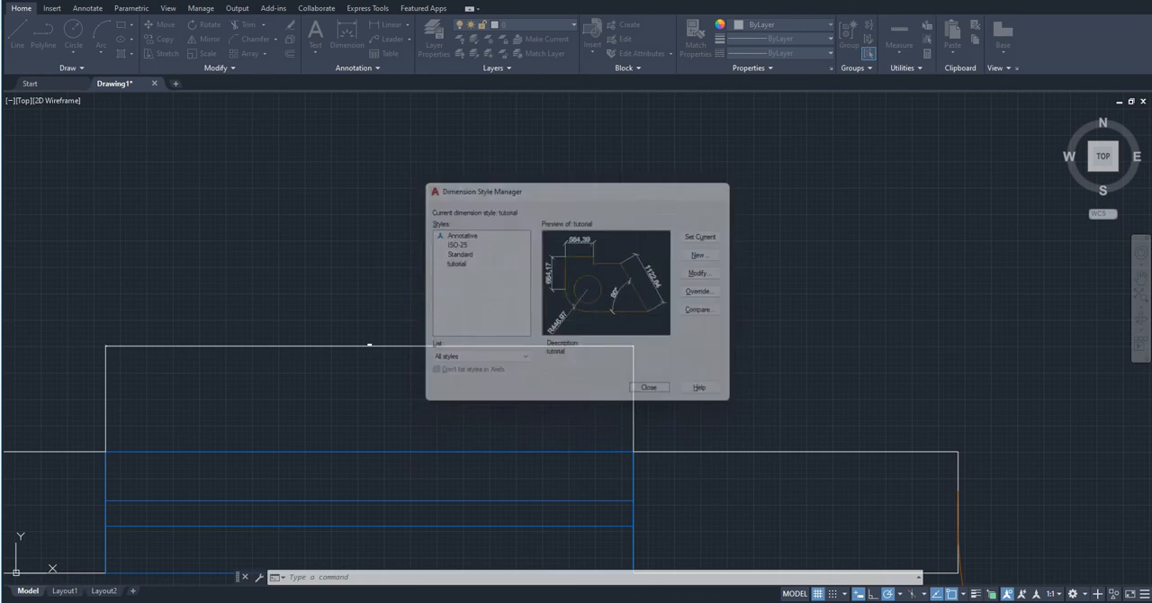
# - Apply the tutorial dimension style to the existing dimension above the upper window and clear the selection
pyautogui.moveTo(424, 391); pyautogui.dragTo(542, 396, button='middle')
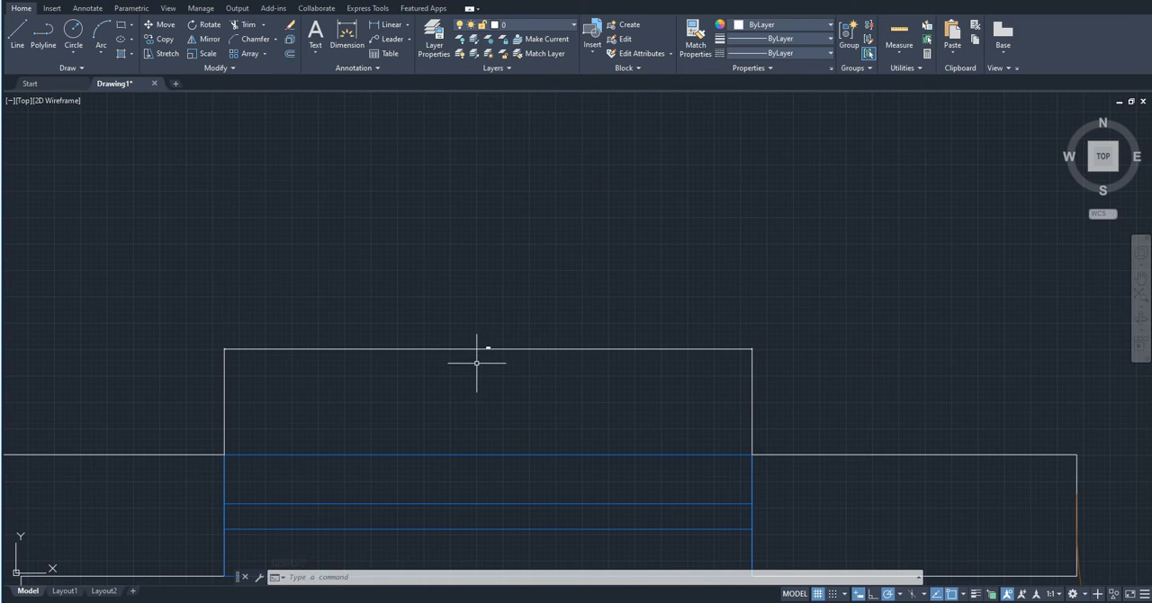
pyautogui.click(516, 407)
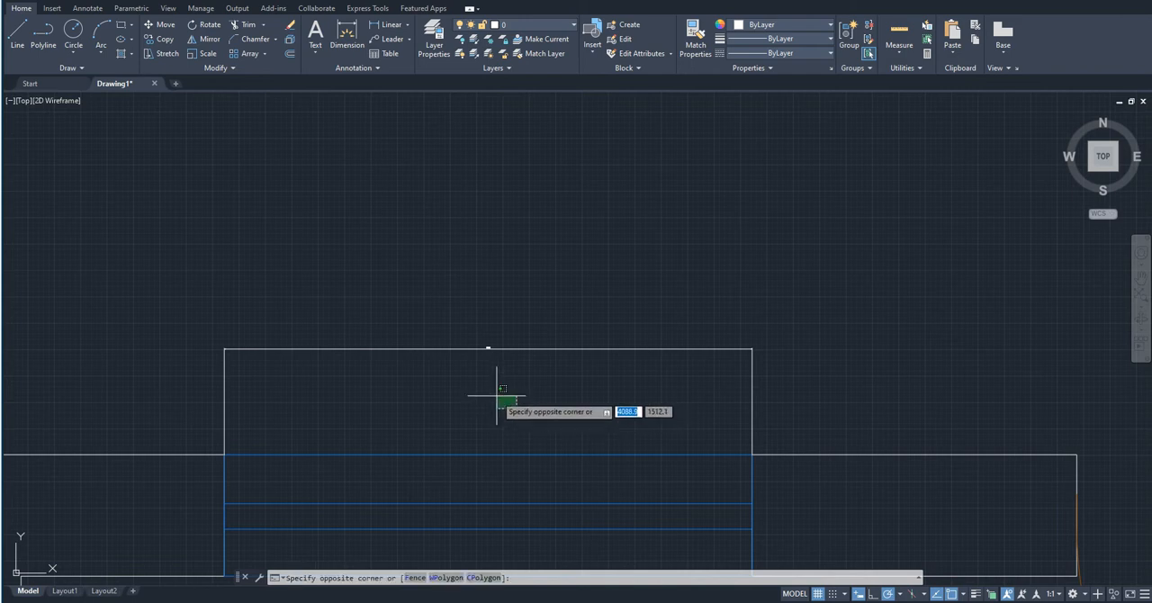
pyautogui.click(403, 248)
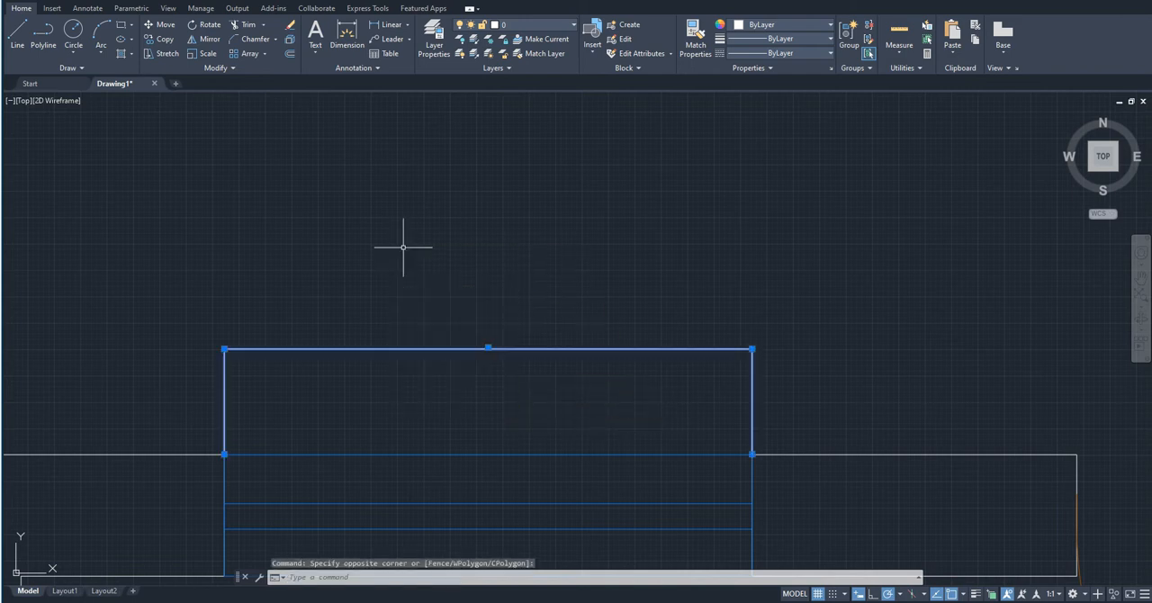
pyautogui.click(349, 70)
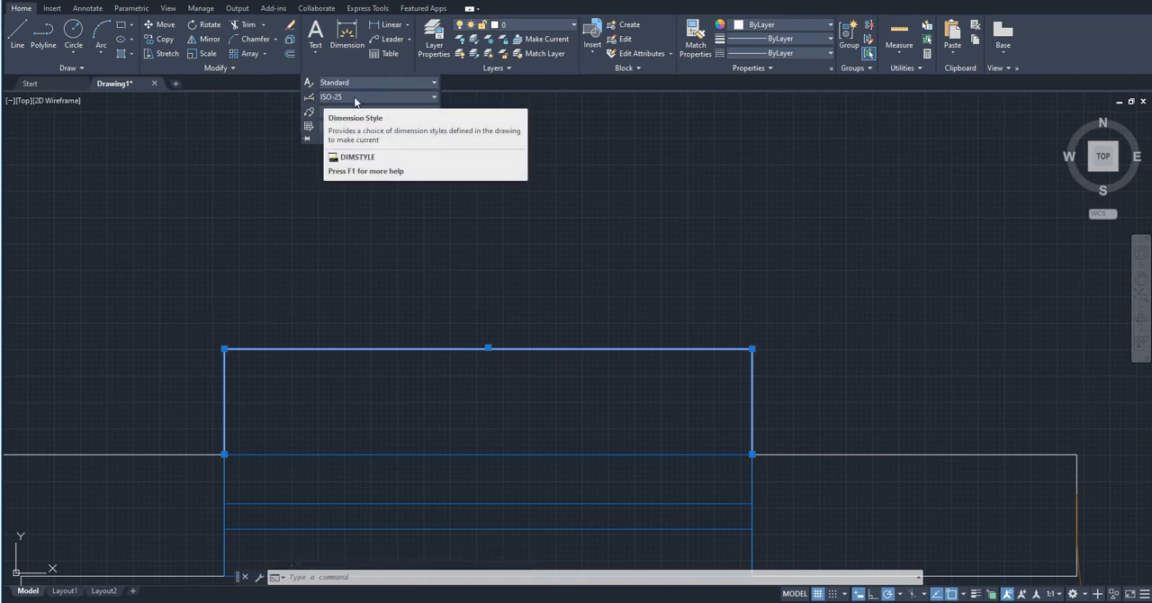
pyautogui.click(433, 98)
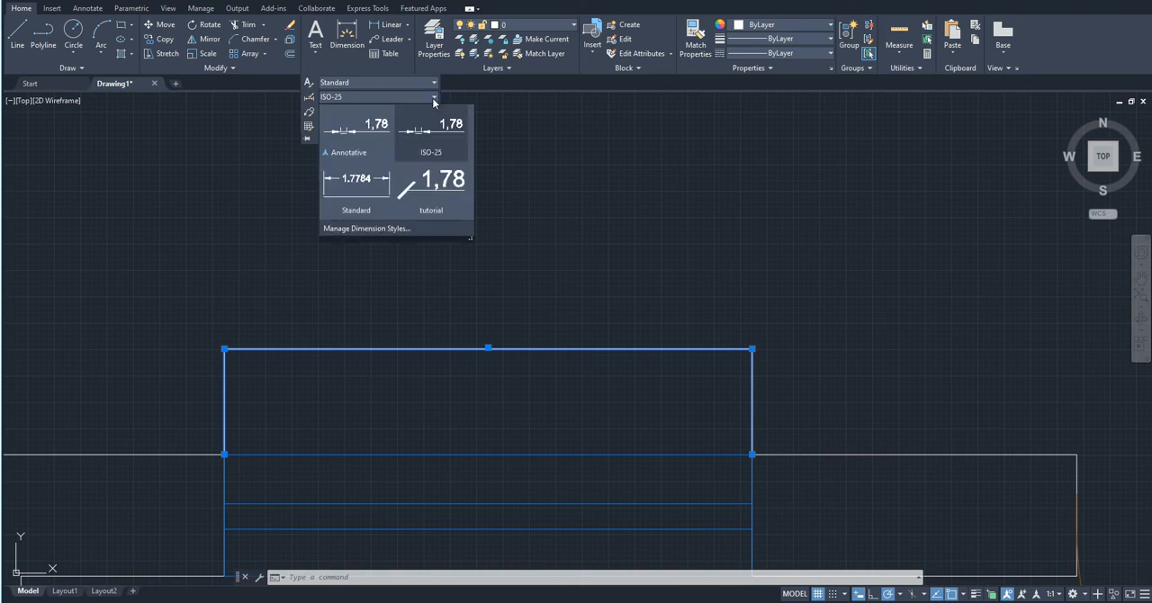
pyautogui.click(432, 191)
pyautogui.scroll(-2, 469, 247)
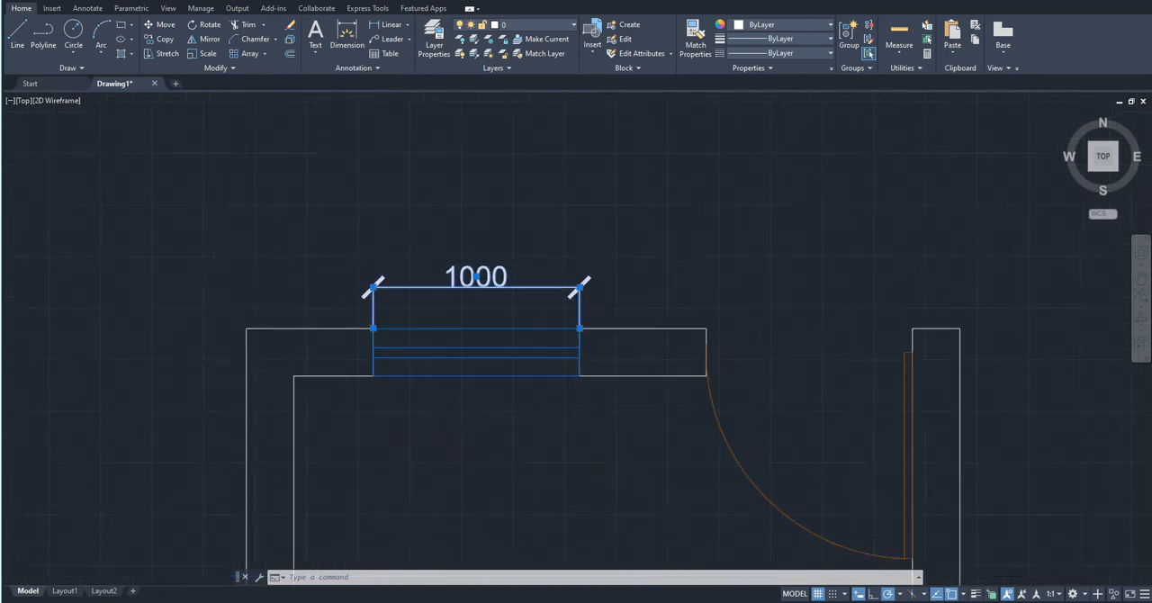
pyautogui.scroll(-3, 469, 234)
pyautogui.scroll(-1, 486, 243)
pyautogui.click(479, 246)
pyautogui.press('Escape')
pyautogui.scroll(-3, 476, 250)
pyautogui.scroll(7, 463, 251)
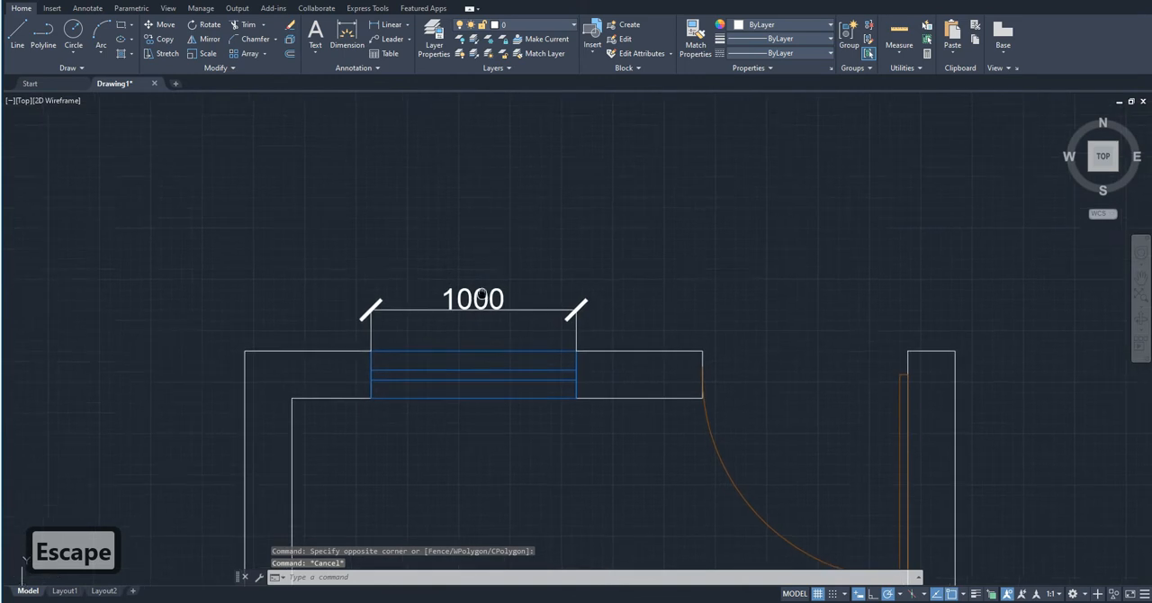
pyautogui.scroll(2, 481, 281)
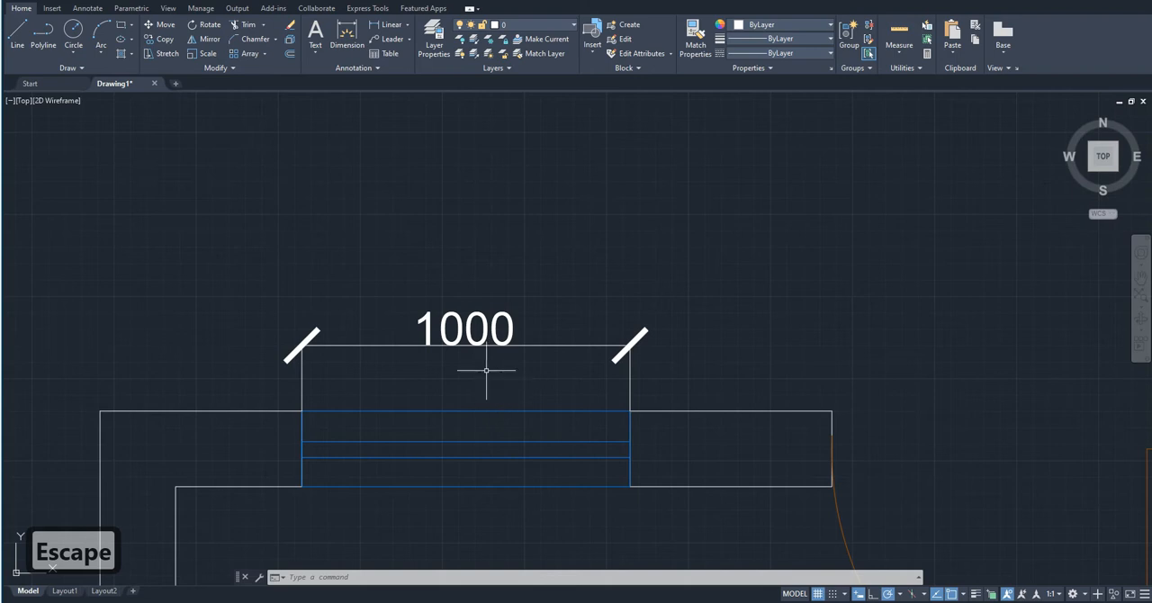
pyautogui.scroll(2, 484, 374)
pyautogui.moveTo(480, 373)
pyautogui.mouseDown(button='middle')
pyautogui.moveTo(430, 304)
pyautogui.moveTo(478, 290)
pyautogui.mouseUp(button='middle')
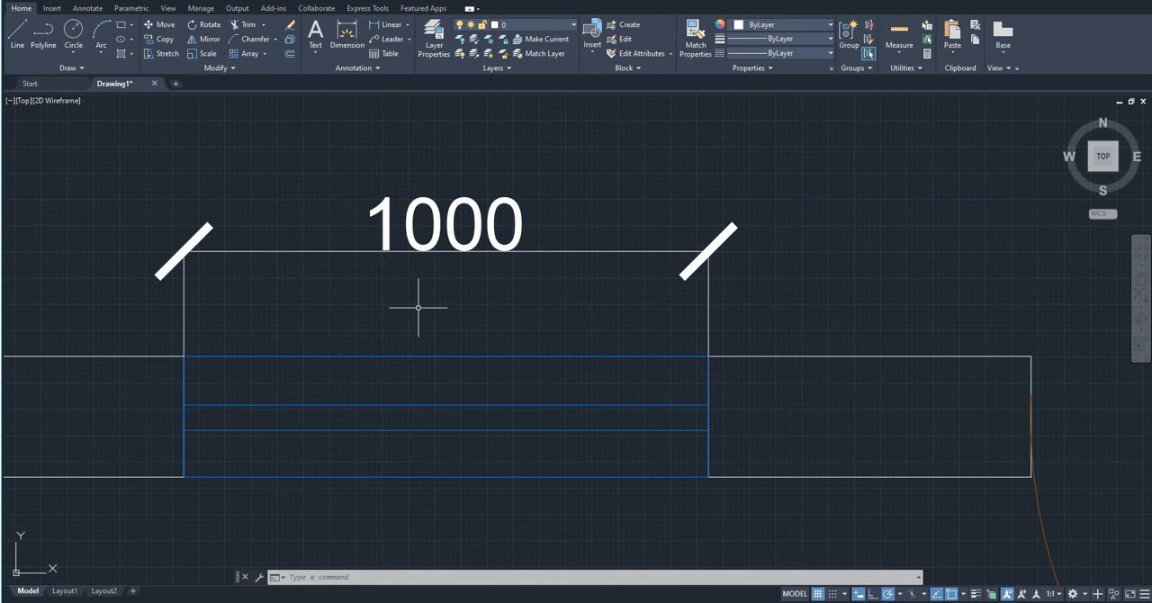
pyautogui.scroll(-6, 418, 308)
pyautogui.scroll(4, 421, 305)
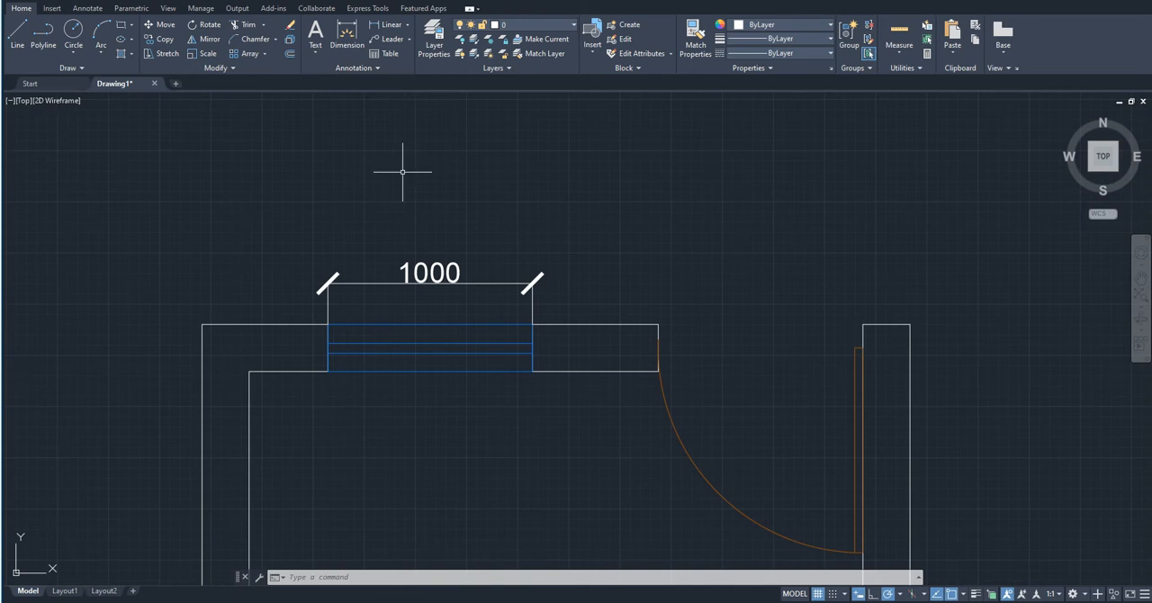
# - Modify the tutorial dimension style's primary units, setting the linear precision to 0.0 and the suffix to m
pyautogui.write('dims')
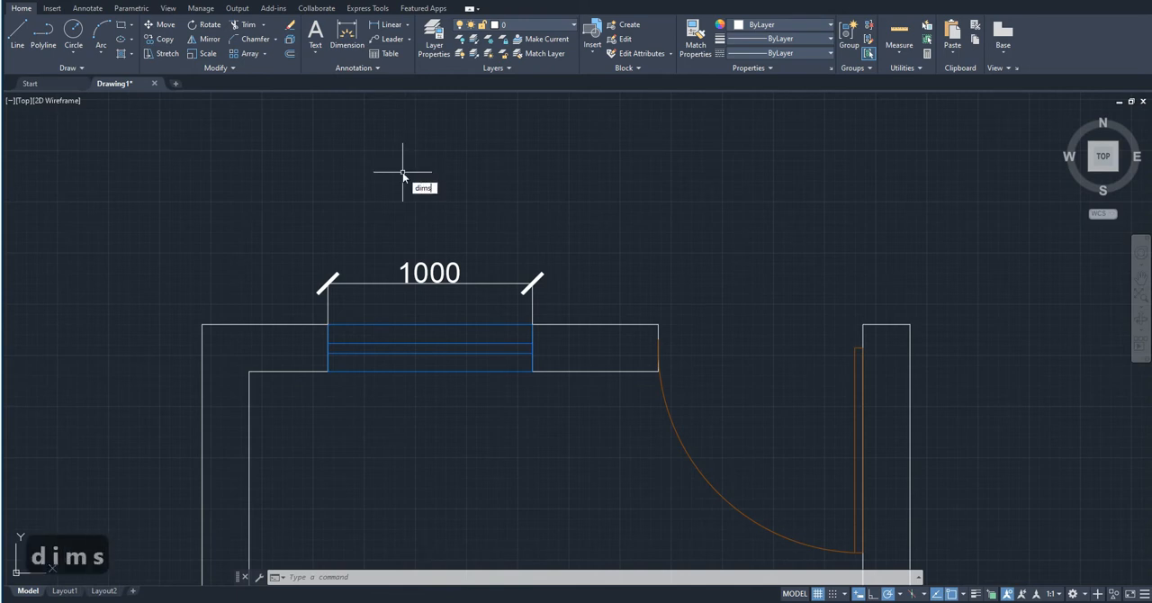
pyautogui.write('ty')
pyautogui.press('Return')
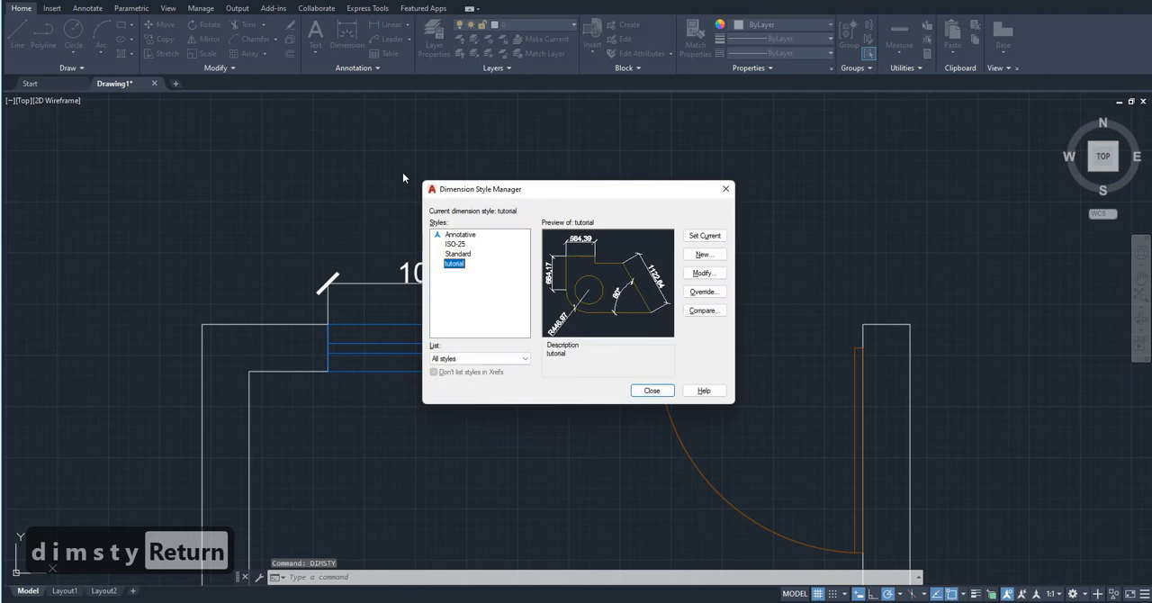
pyautogui.click(701, 274)
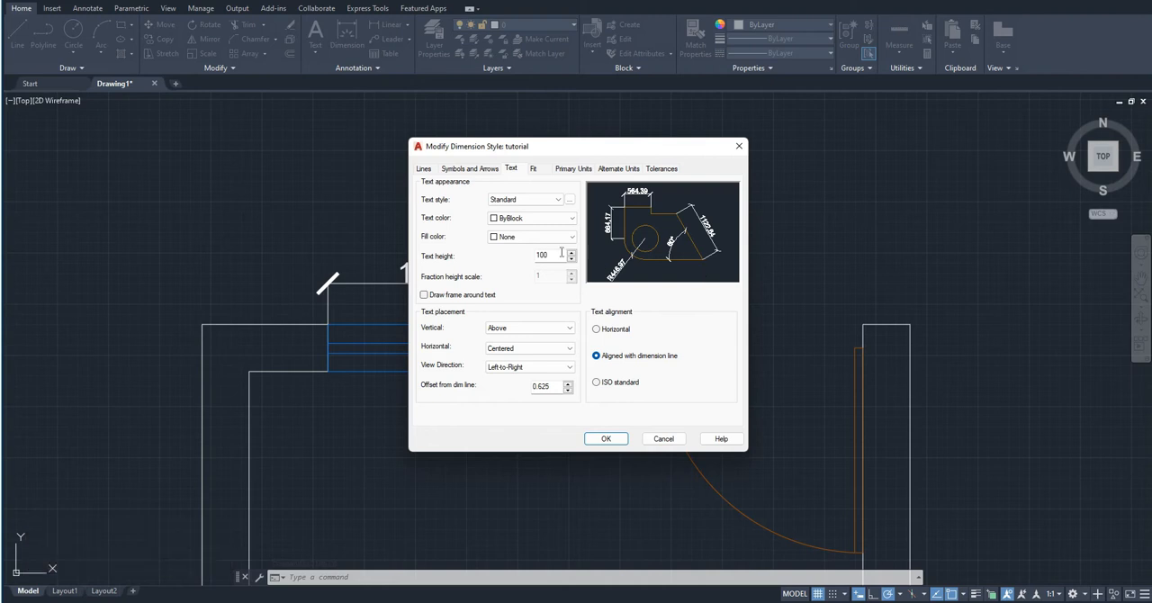
pyautogui.click(580, 169)
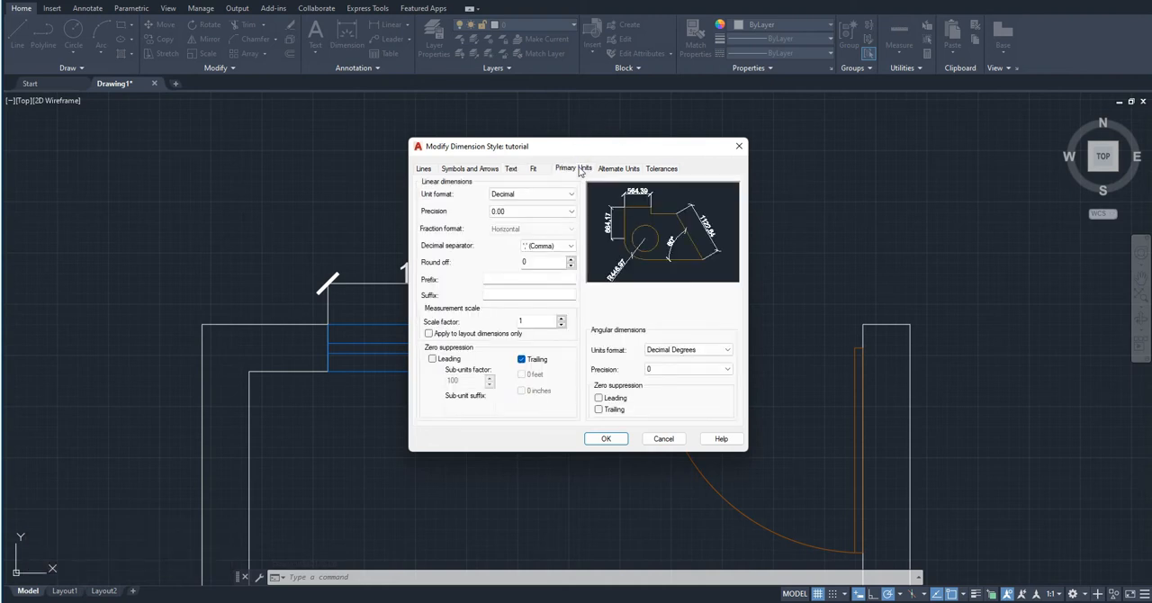
pyautogui.click(506, 212)
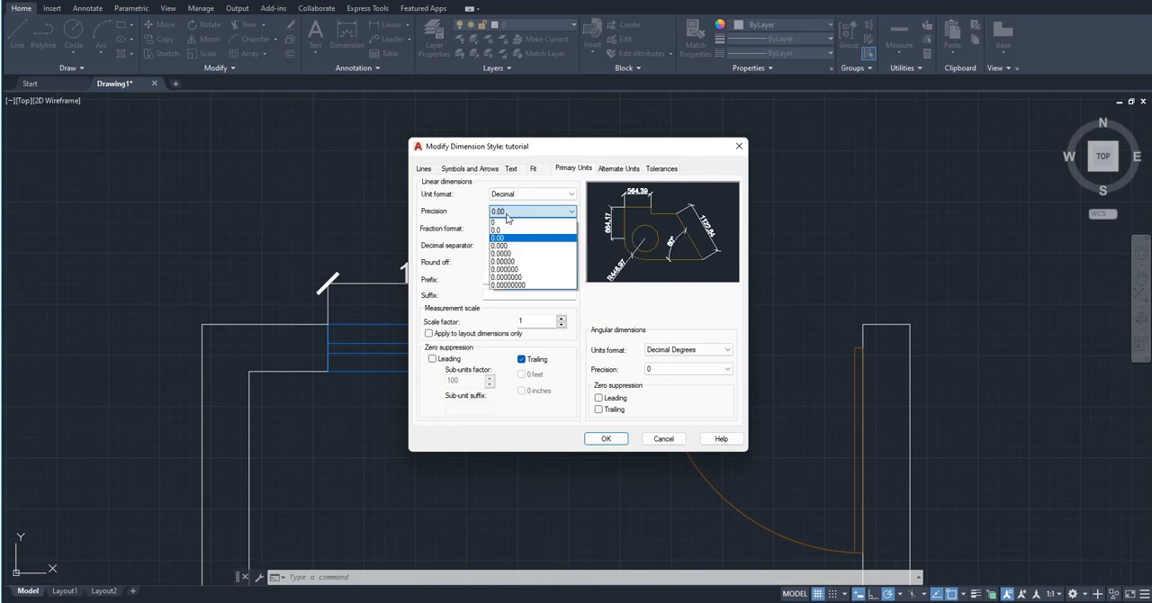
pyautogui.click(496, 229)
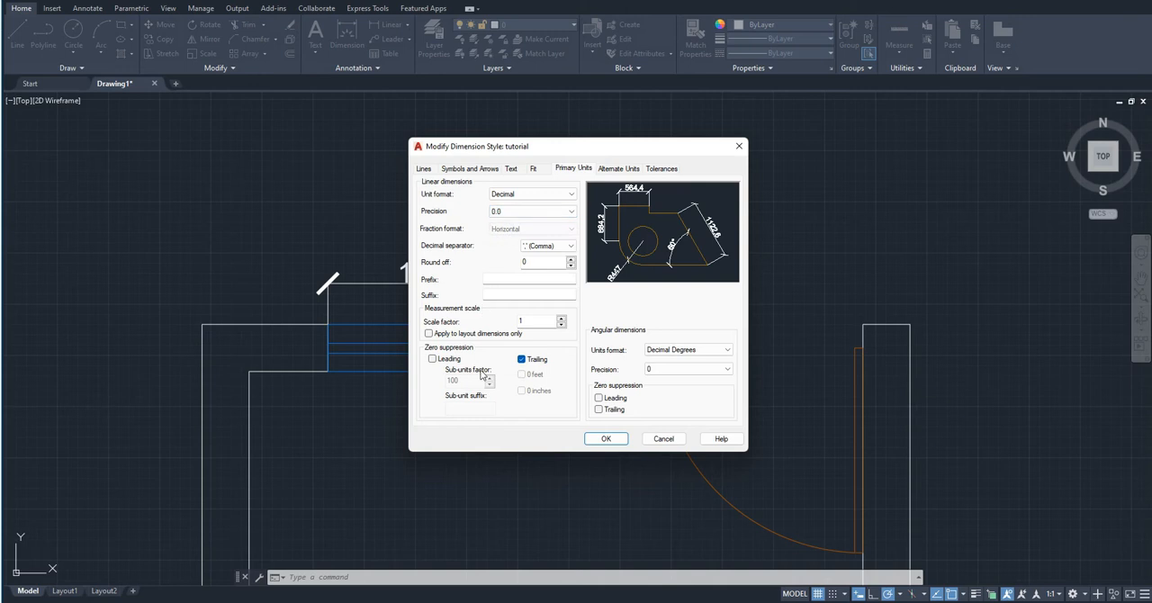
pyautogui.click(501, 295)
pyautogui.write('m')
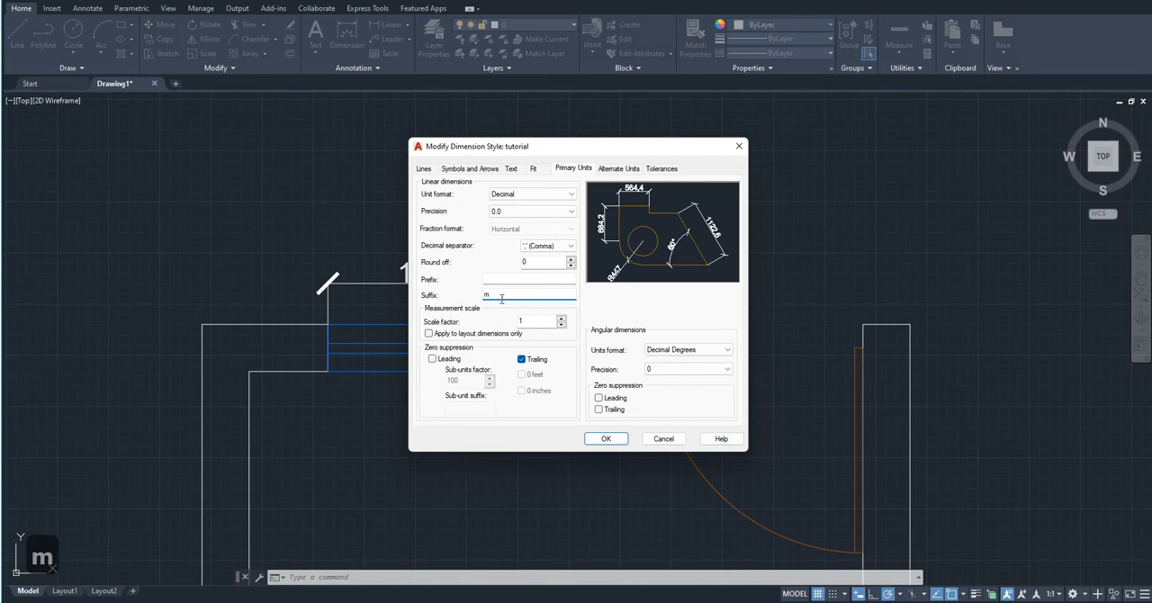
pyautogui.click(536, 264)
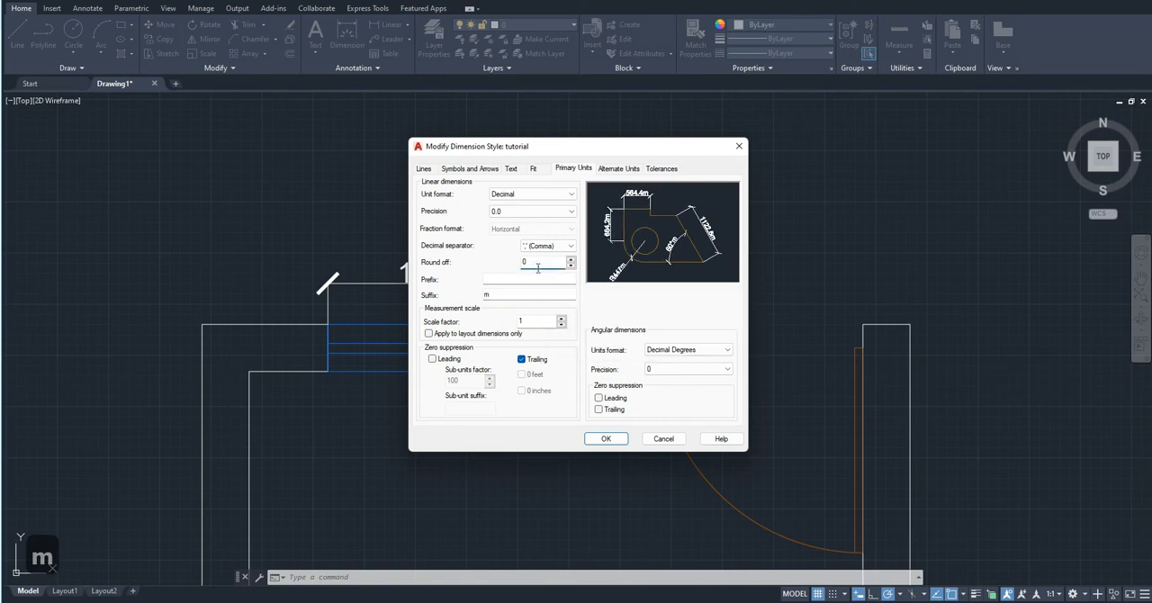
# - Set the measurement scale factor to 0.001 with application to layout dimensions only, save the style and close the Dimension Style Manager
pyautogui.click(536, 332)
pyautogui.click(536, 326)
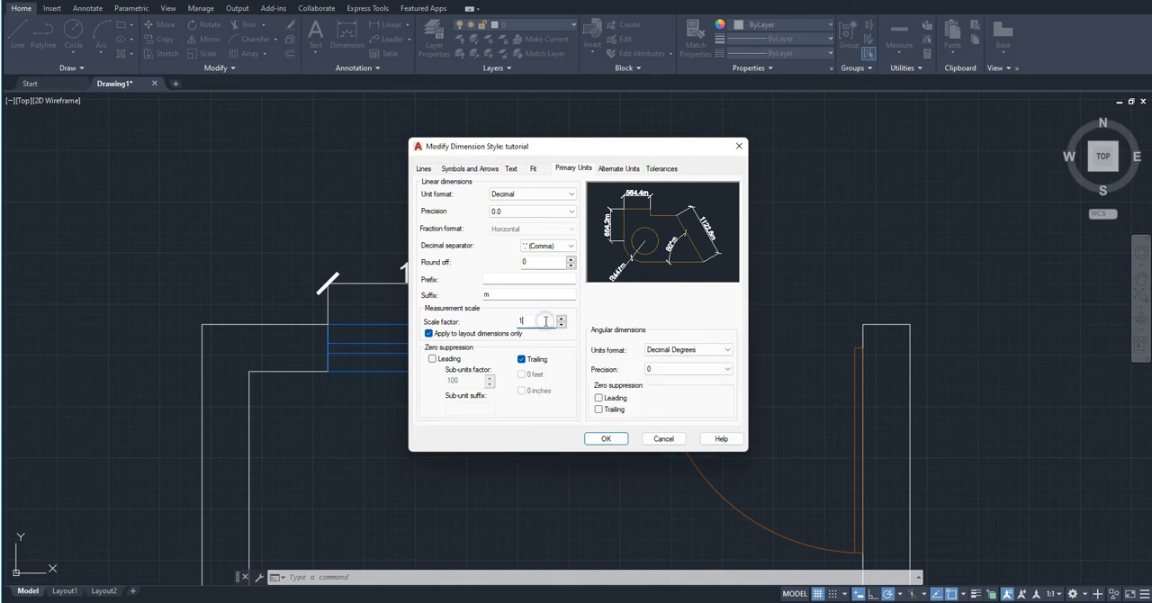
pyautogui.press('BackSpace')
pyautogui.write('0')
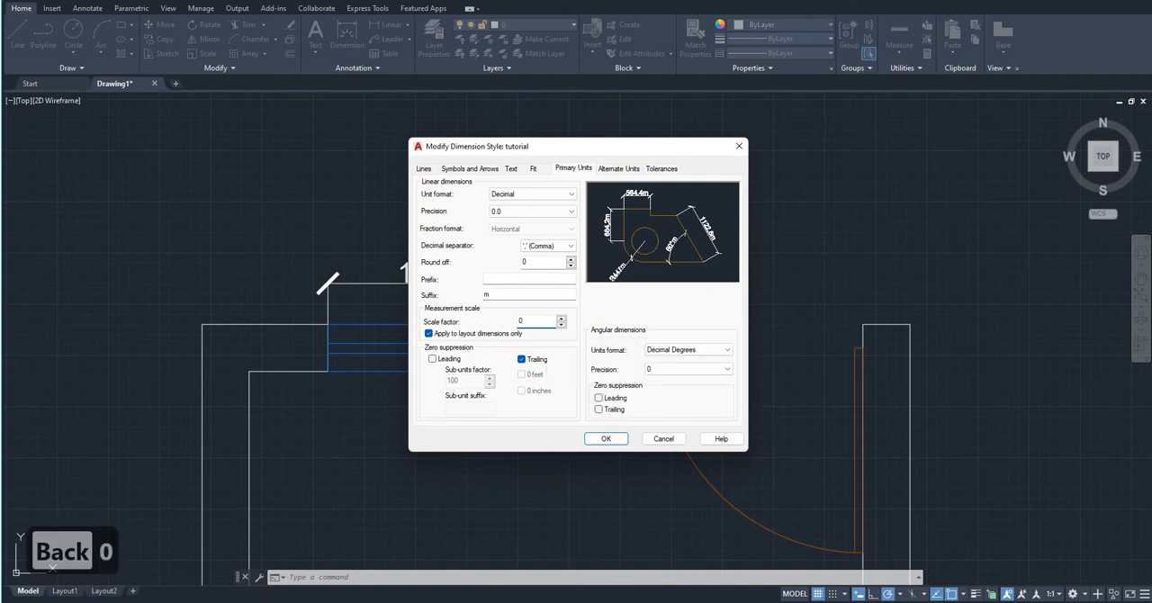
pyautogui.write('.00')
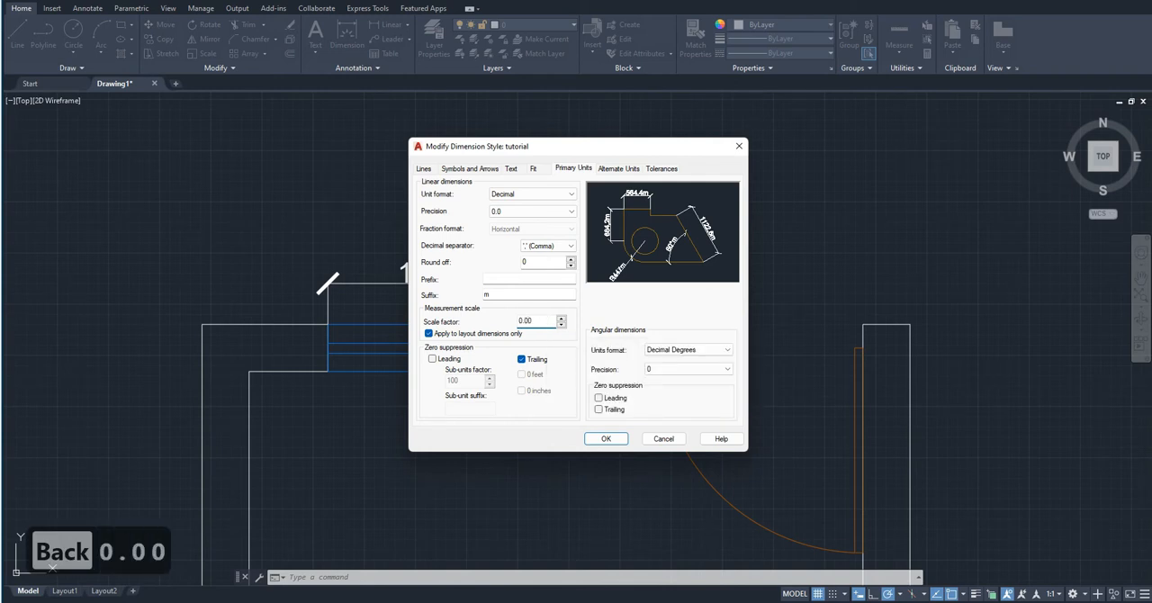
pyautogui.write('1')
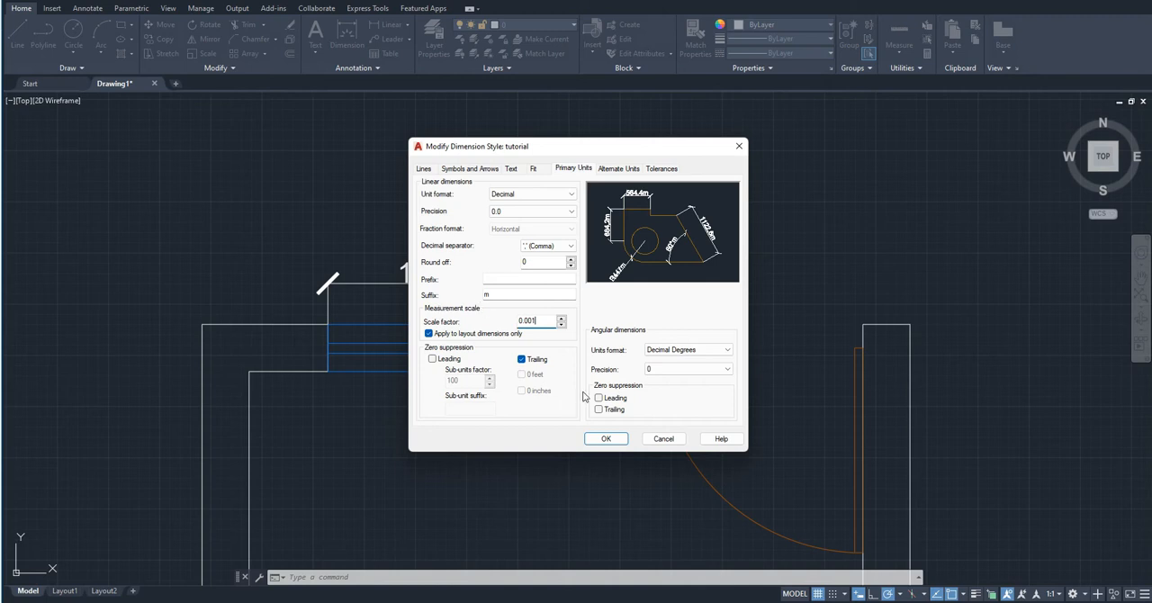
pyautogui.click(606, 438)
pyautogui.click(647, 392)
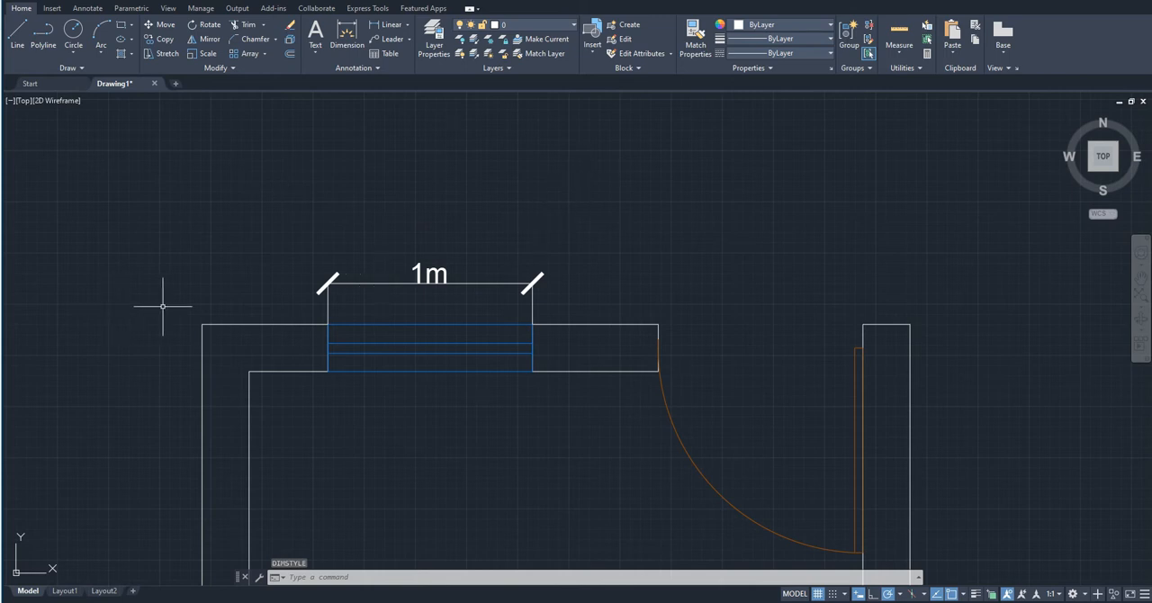
# - Open the Layer Properties Manager to show the floor plan's layers
pyautogui.scroll(4, 397, 295)
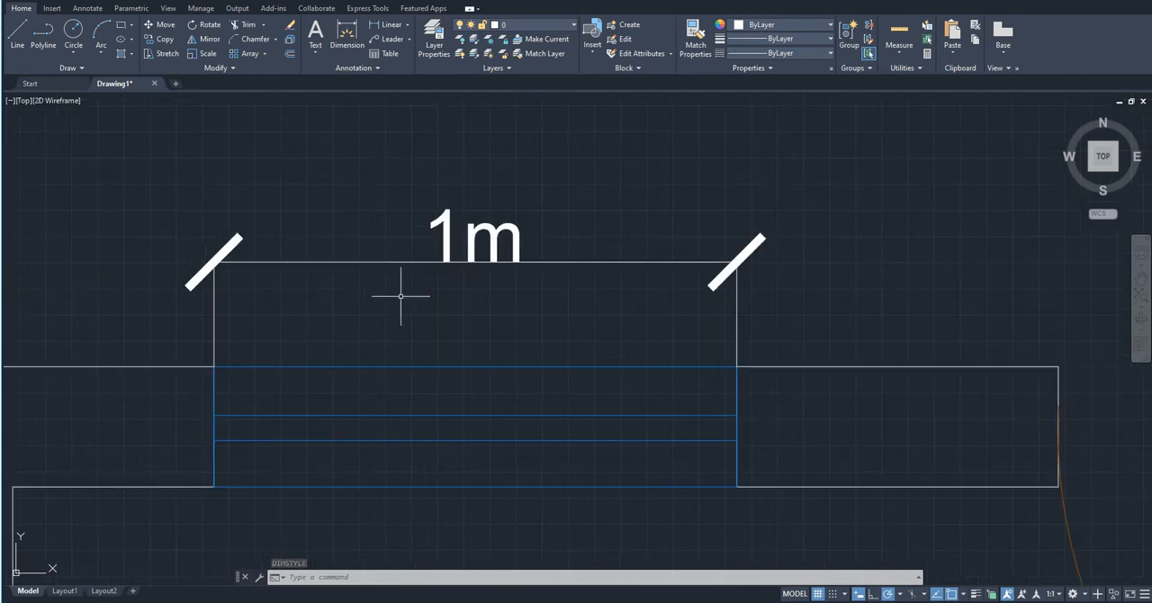
pyautogui.scroll(-8, 564, 294)
pyautogui.scroll(-2, 565, 294)
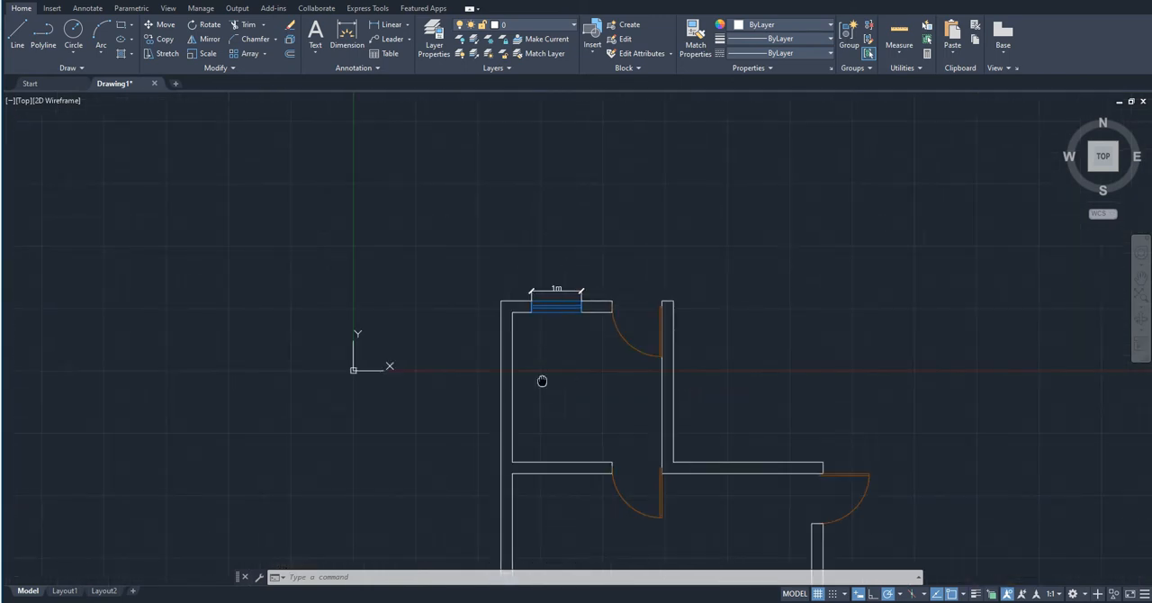
pyautogui.moveTo(543, 378); pyautogui.dragTo(488, 375, button='middle')
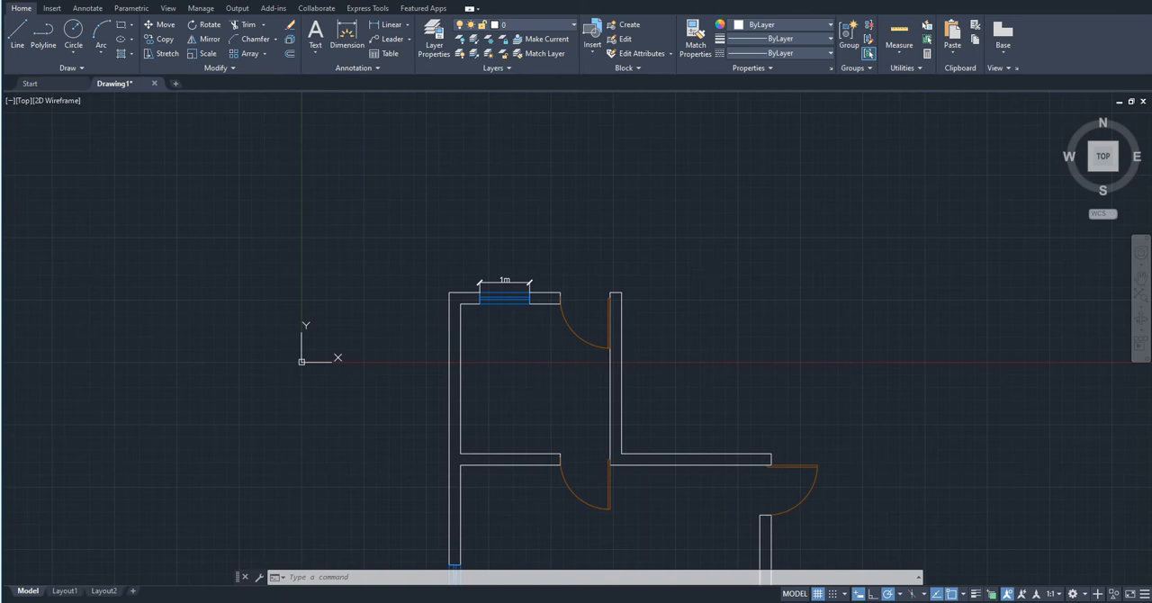
pyautogui.moveTo(573, 407)
pyautogui.mouseDown(button='middle')
pyautogui.moveTo(566, 419)
pyautogui.moveTo(450, 359)
pyautogui.moveTo(480, 230)
pyautogui.mouseUp(button='middle')
pyautogui.scroll(-4, 483, 235)
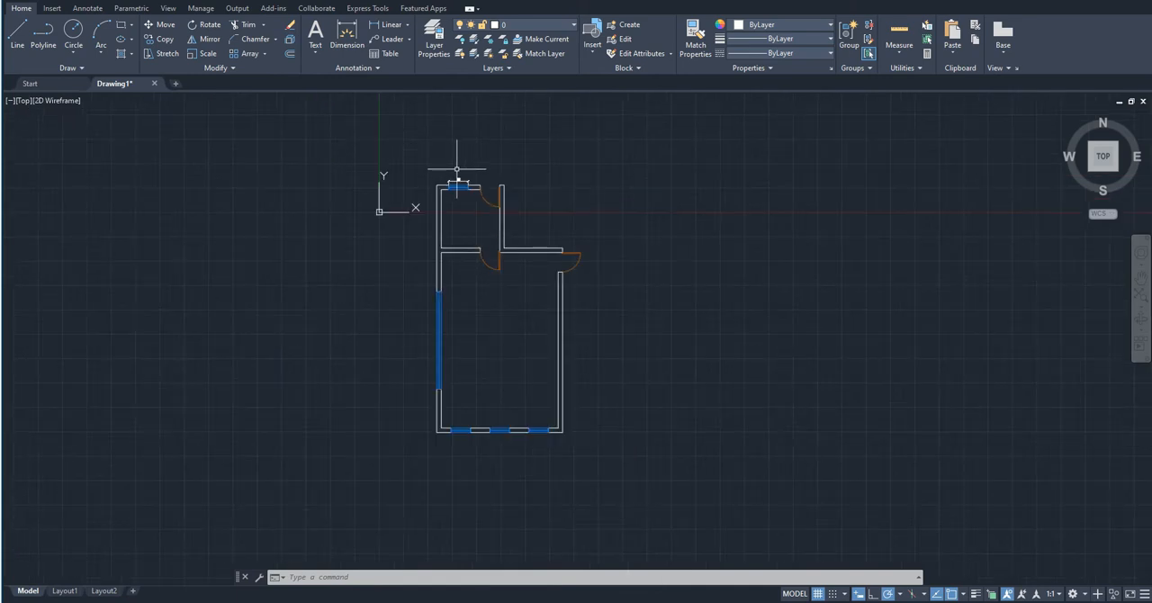
pyautogui.scroll(2, 456, 171)
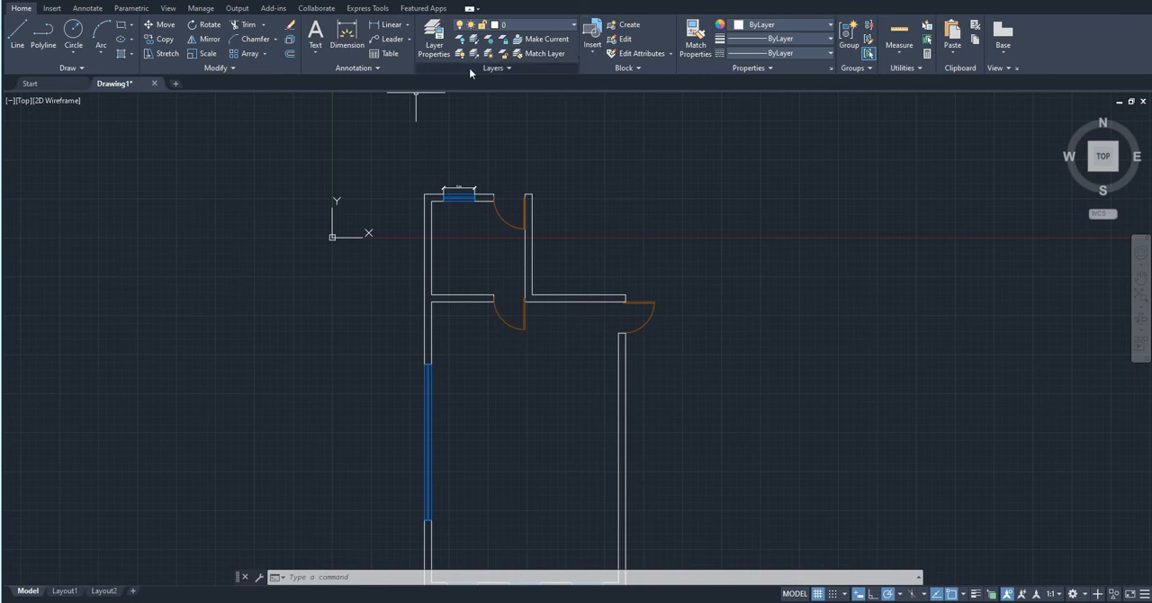
pyautogui.click(441, 47)
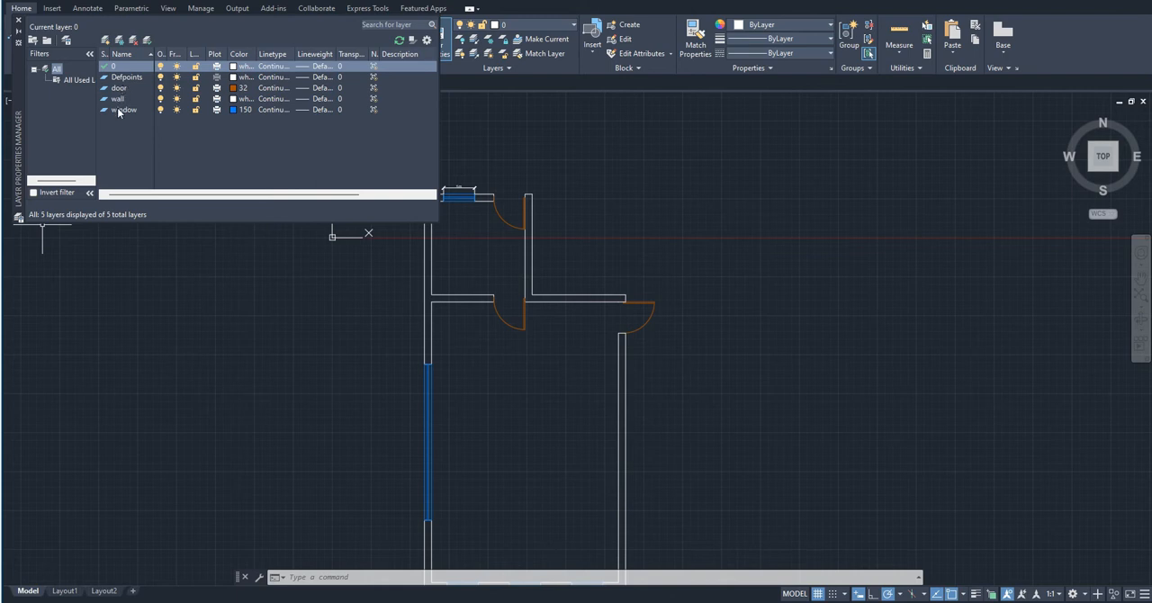
# - Select the uppermost door to check which layer it is on and clear the selection
pyautogui.scroll(2, 604, 333)
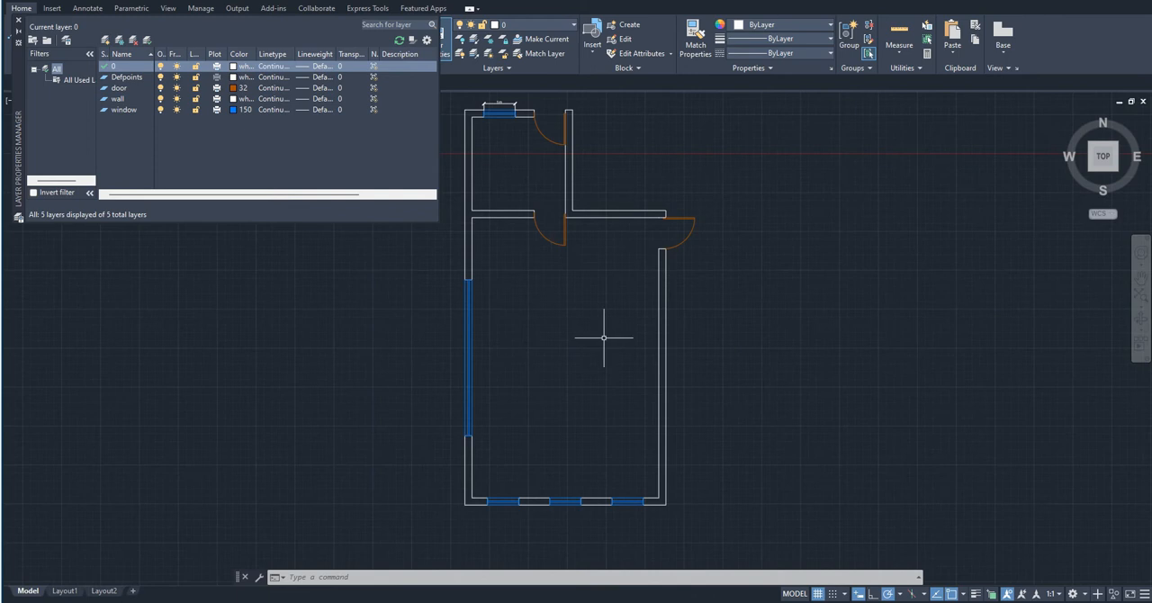
pyautogui.scroll(2, 549, 131)
pyautogui.click(557, 162)
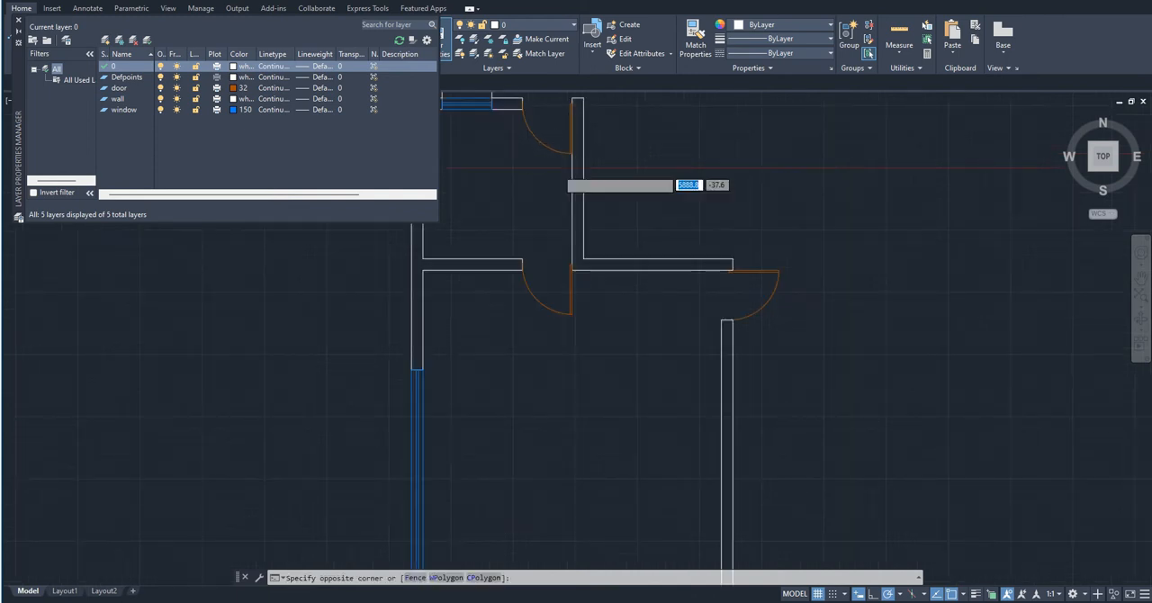
pyautogui.click(506, 95)
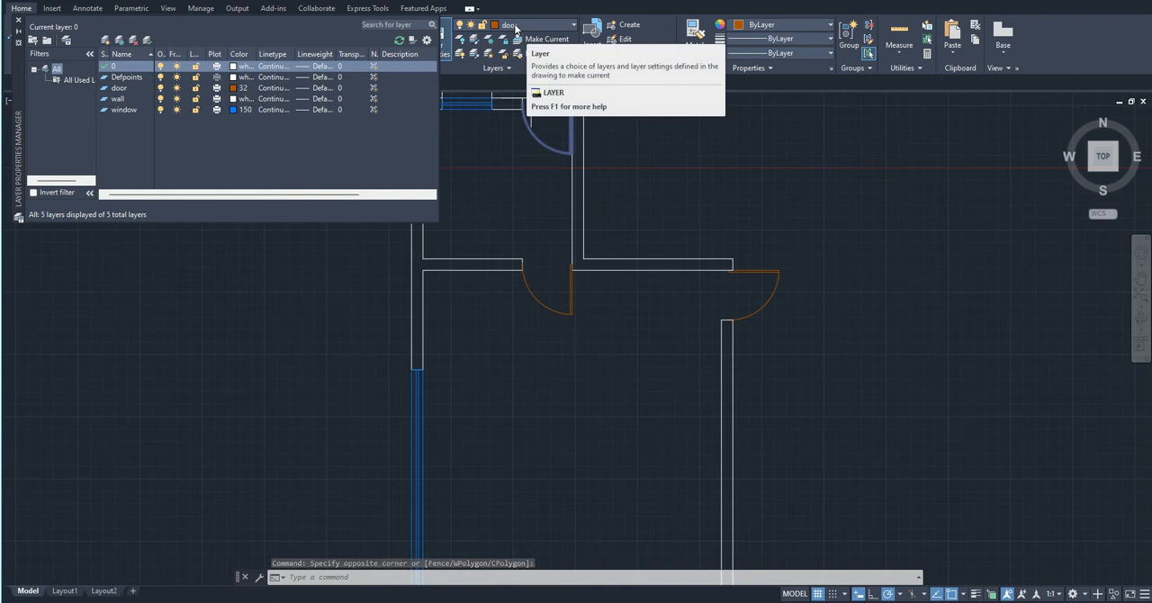
pyautogui.scroll(2, 521, 184)
pyautogui.moveTo(522, 220); pyautogui.dragTo(521, 240, button='middle')
pyautogui.moveTo(521, 299); pyautogui.dragTo(530, 388, button='middle')
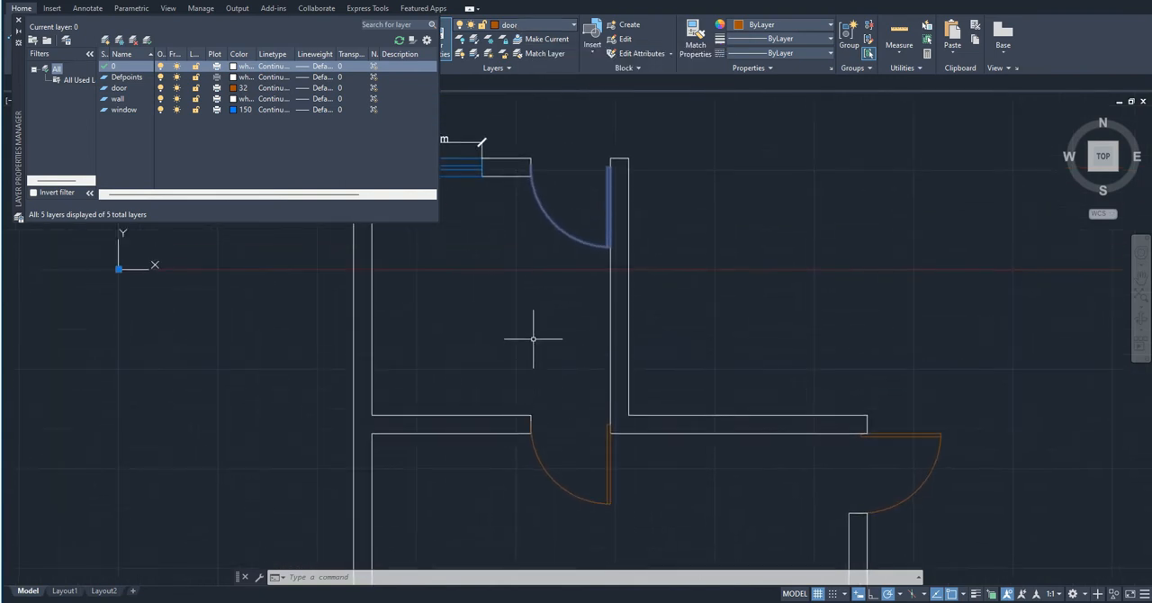
pyautogui.press('Escape')
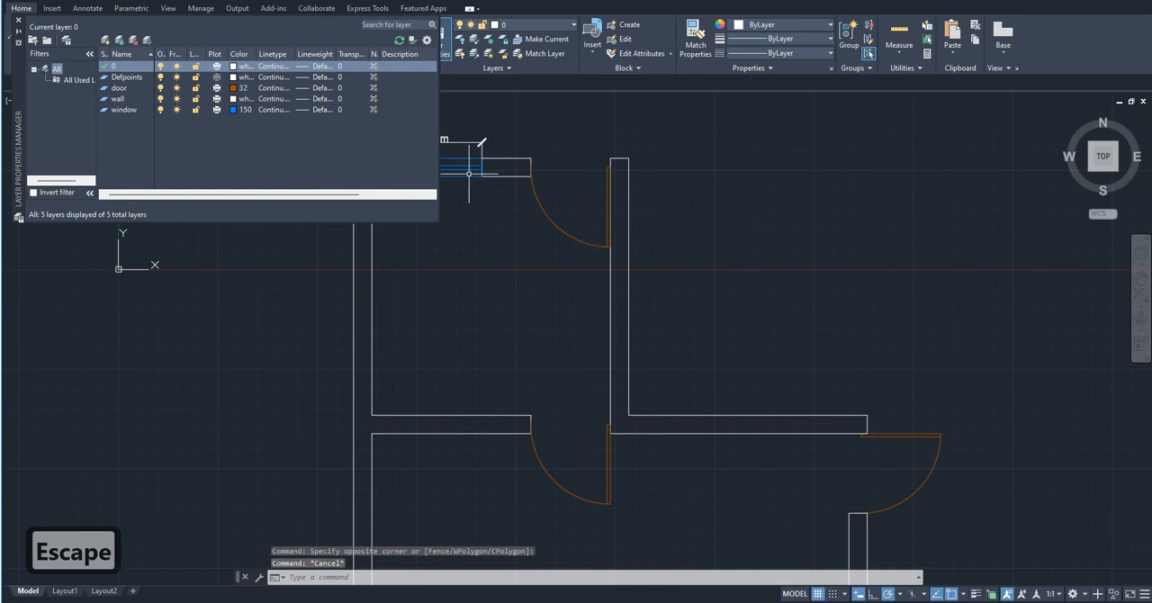
pyautogui.click(467, 173)
pyautogui.press('Escape')
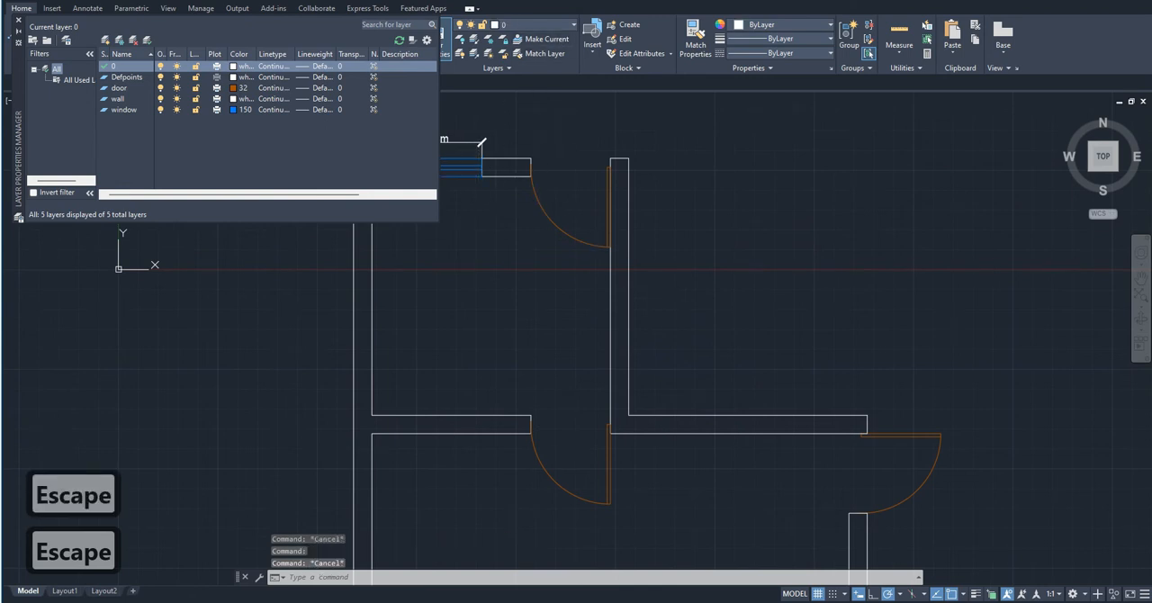
# - Select the vertical wall lines beside the uppermost door to check which layer they are on and clear the selection
pyautogui.moveTo(661, 290); pyautogui.dragTo(596, 330)
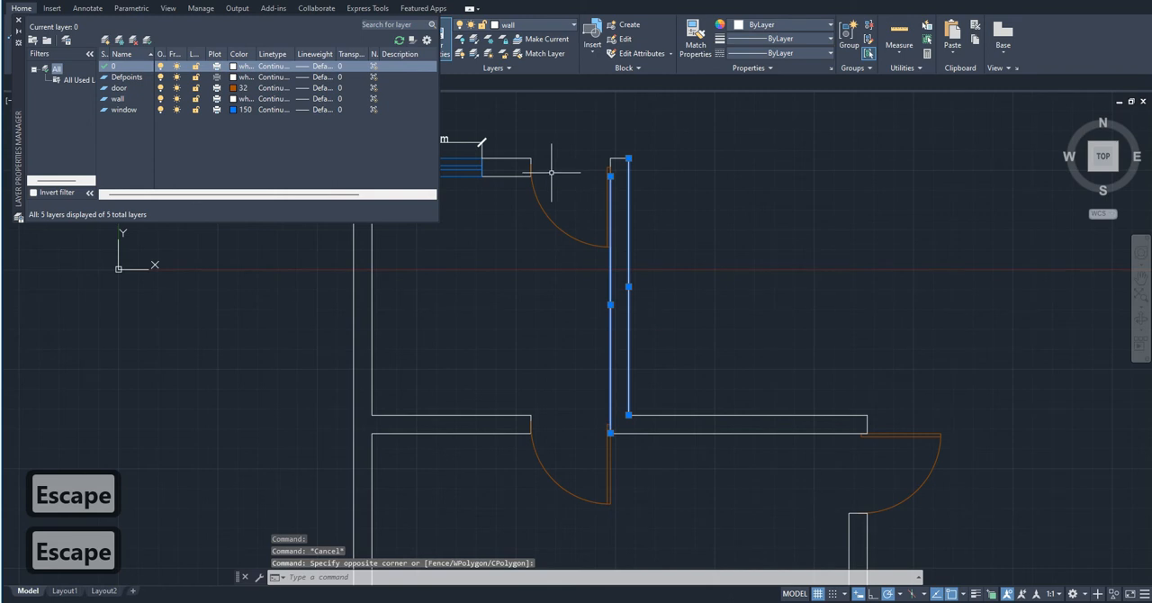
pyautogui.moveTo(585, 202); pyautogui.dragTo(657, 265, button='middle')
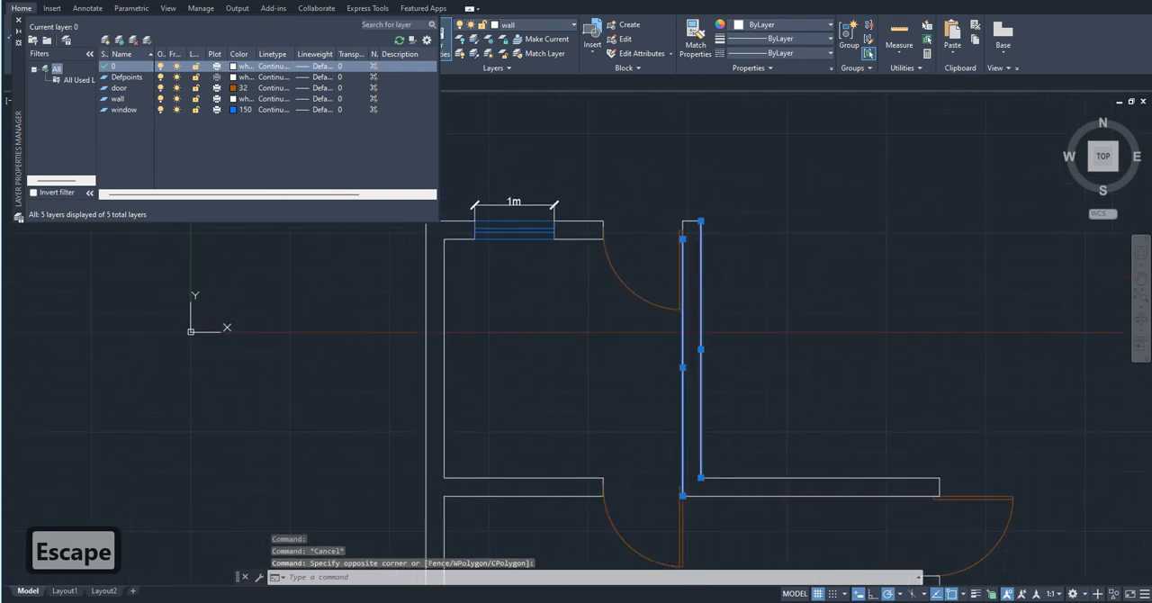
pyautogui.press('Escape')
pyautogui.moveTo(563, 436)
pyautogui.mouseDown(button='middle')
pyautogui.moveTo(647, 486)
pyautogui.moveTo(671, 357)
pyautogui.mouseUp(button='middle')
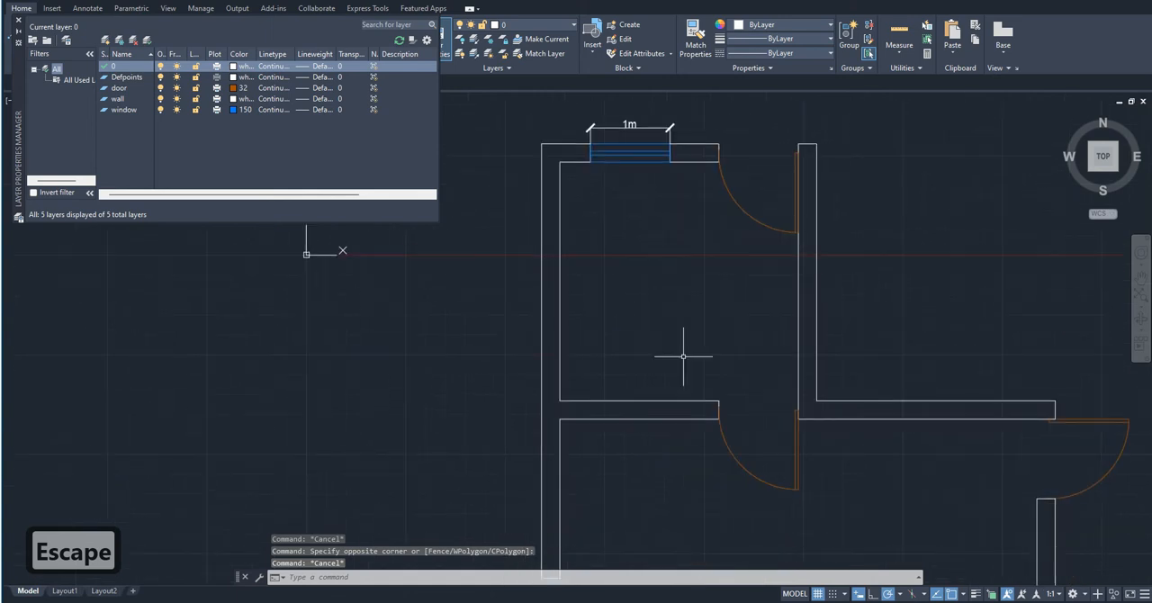
pyautogui.moveTo(676, 255); pyautogui.dragTo(676, 298, button='middle')
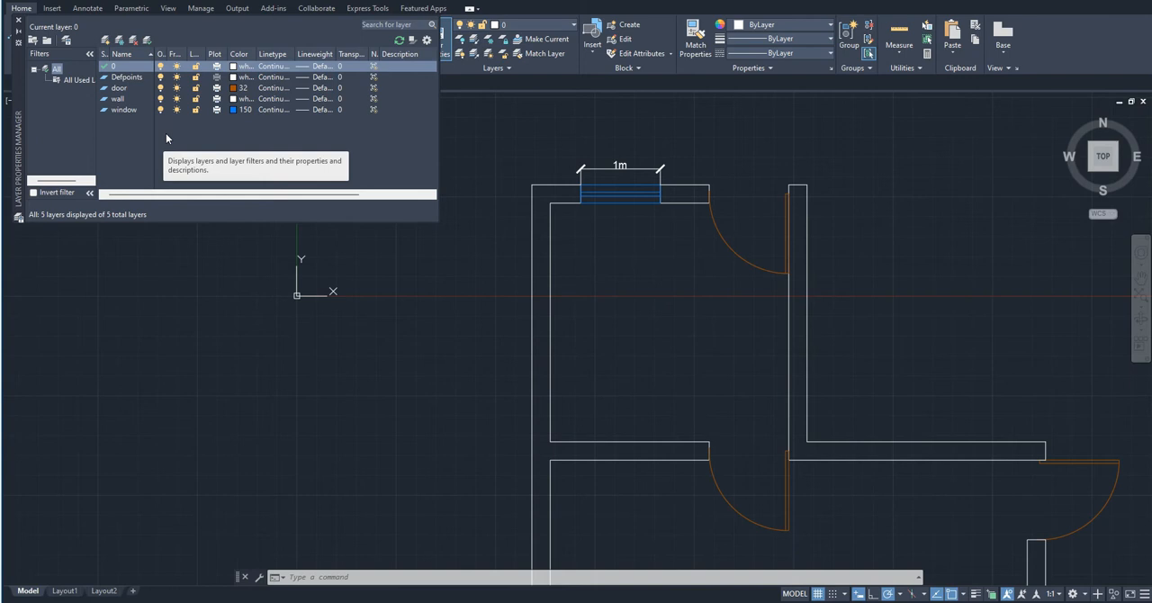
# - Create a new layer named dimensions
pyautogui.scroll(2, 619, 182)
pyautogui.scroll(1, 619, 183)
pyautogui.scroll(-5, 619, 183)
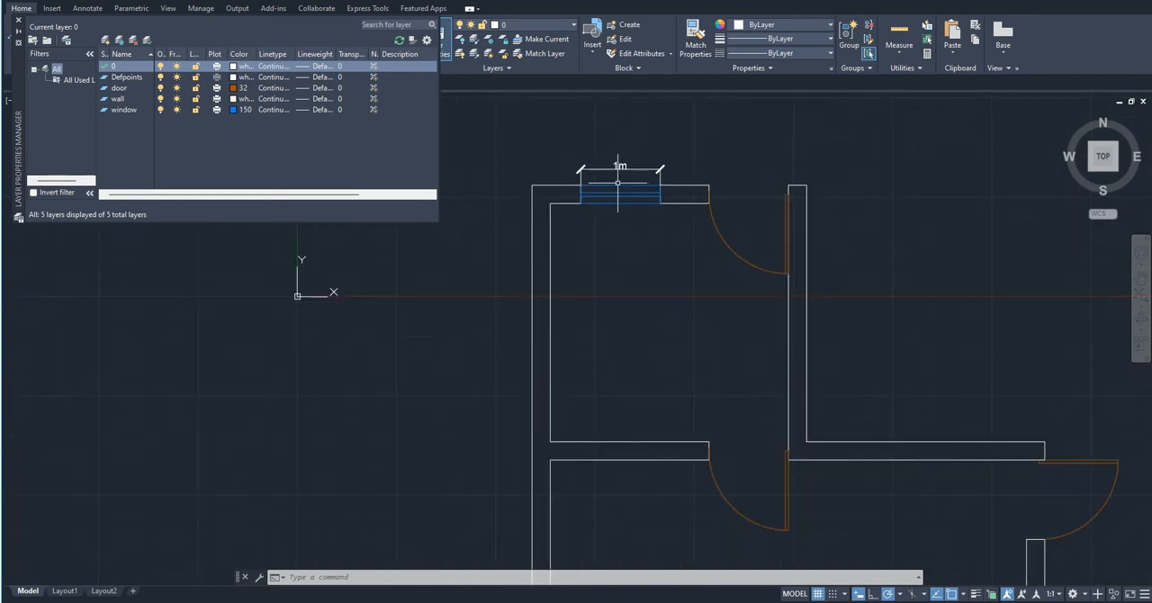
pyautogui.click(105, 41)
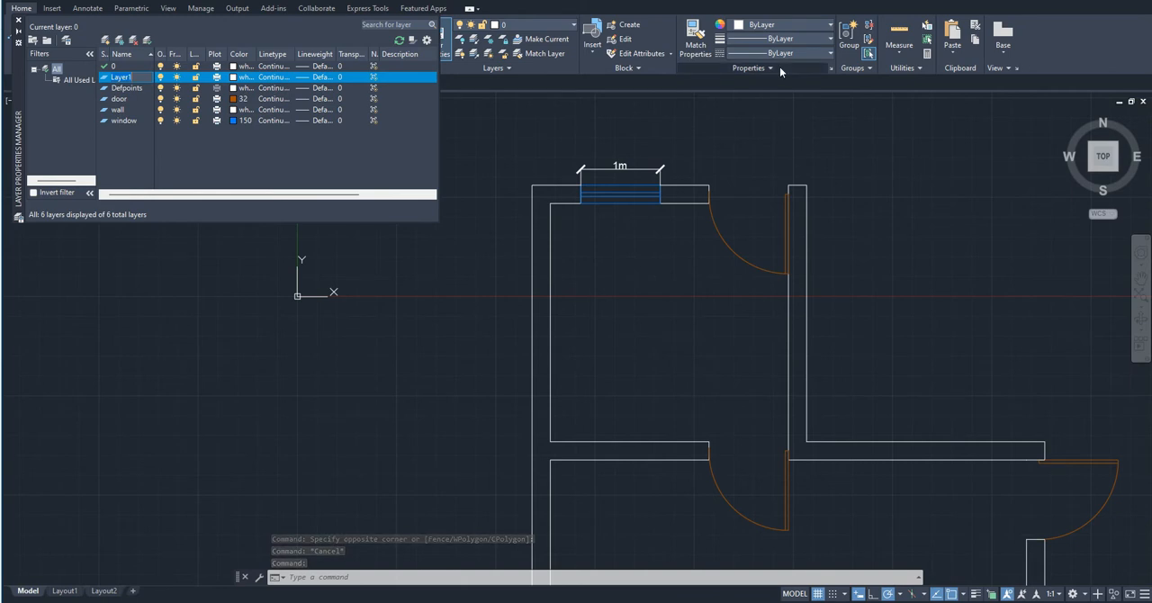
pyautogui.write('dimen')
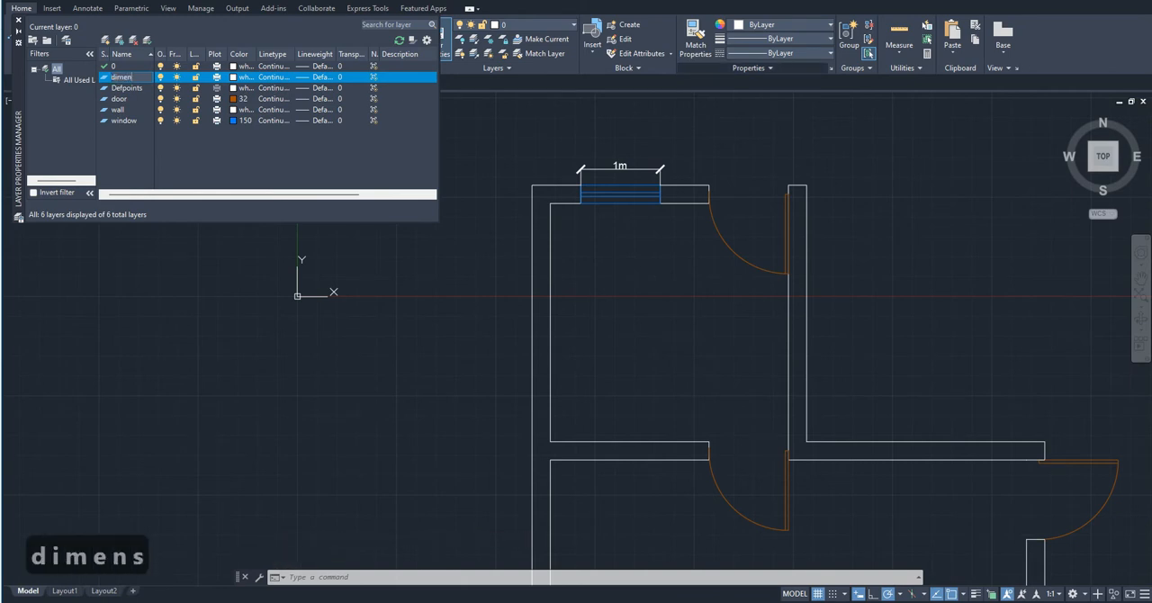
pyautogui.write('sions')
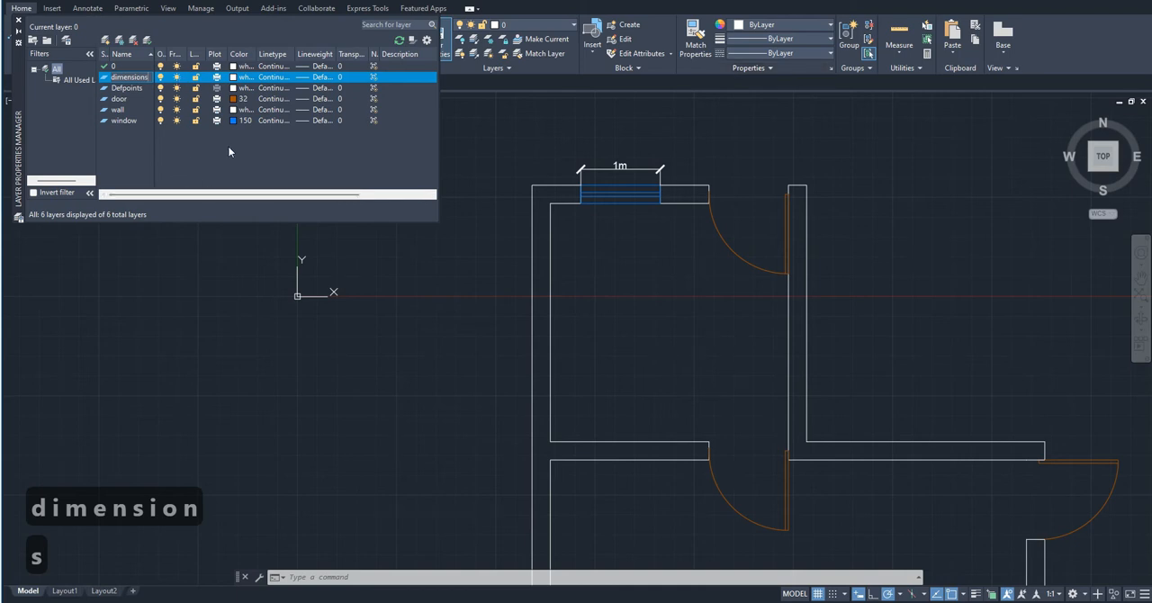
pyautogui.press('Escape')
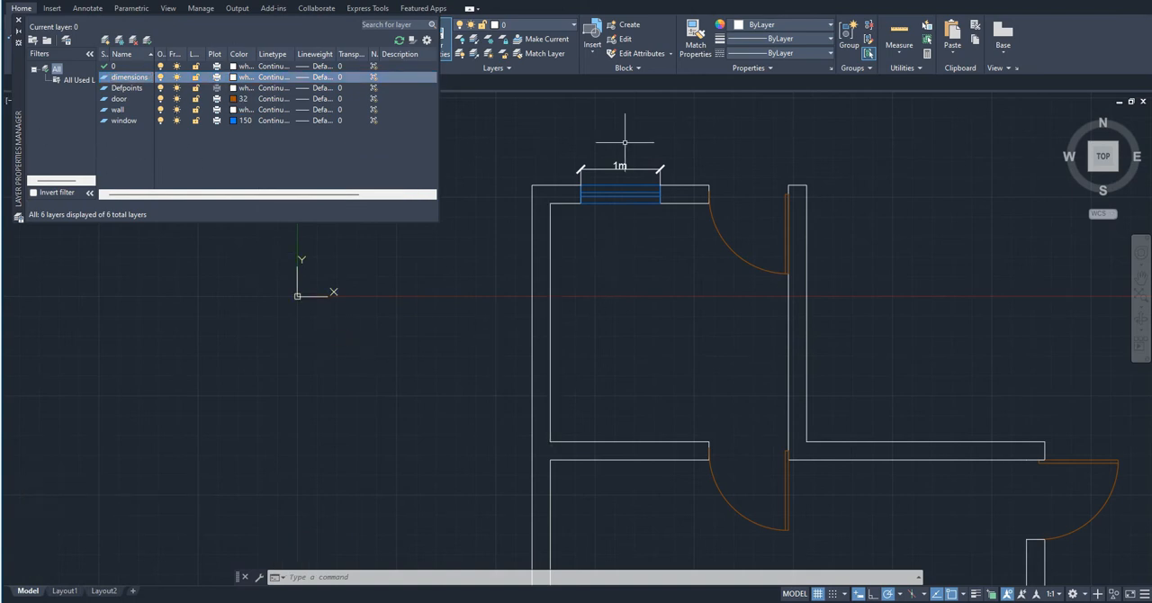
# - Move the dimension above the uppermost window to the dimensions layer and clear the selection
pyautogui.scroll(2, 619, 142)
pyautogui.click(622, 179)
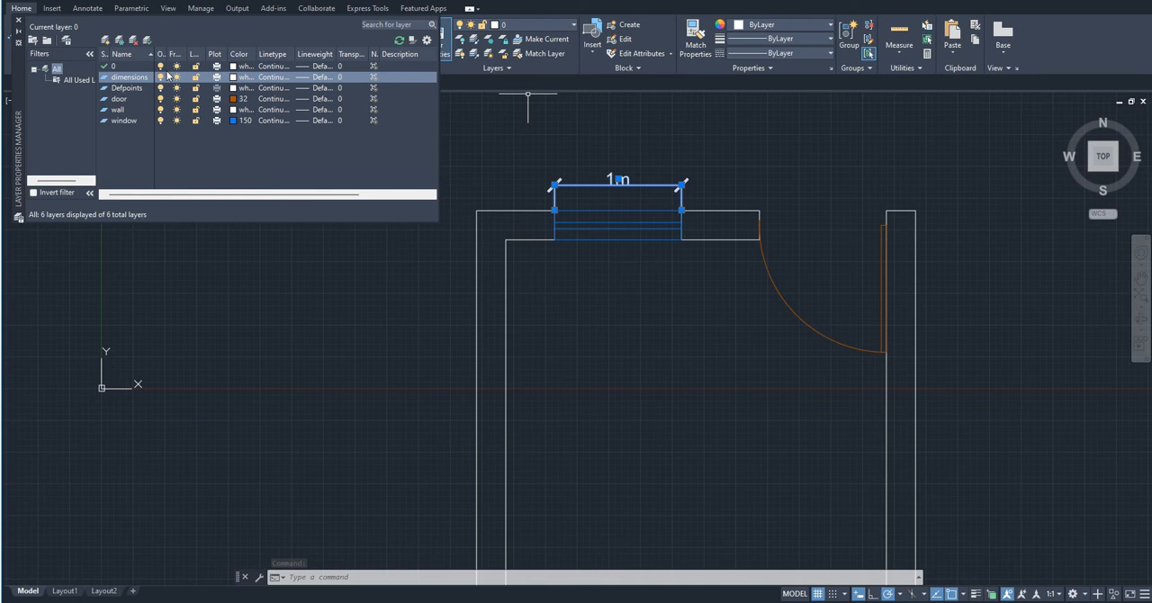
pyautogui.click(611, 176)
pyautogui.click(616, 172)
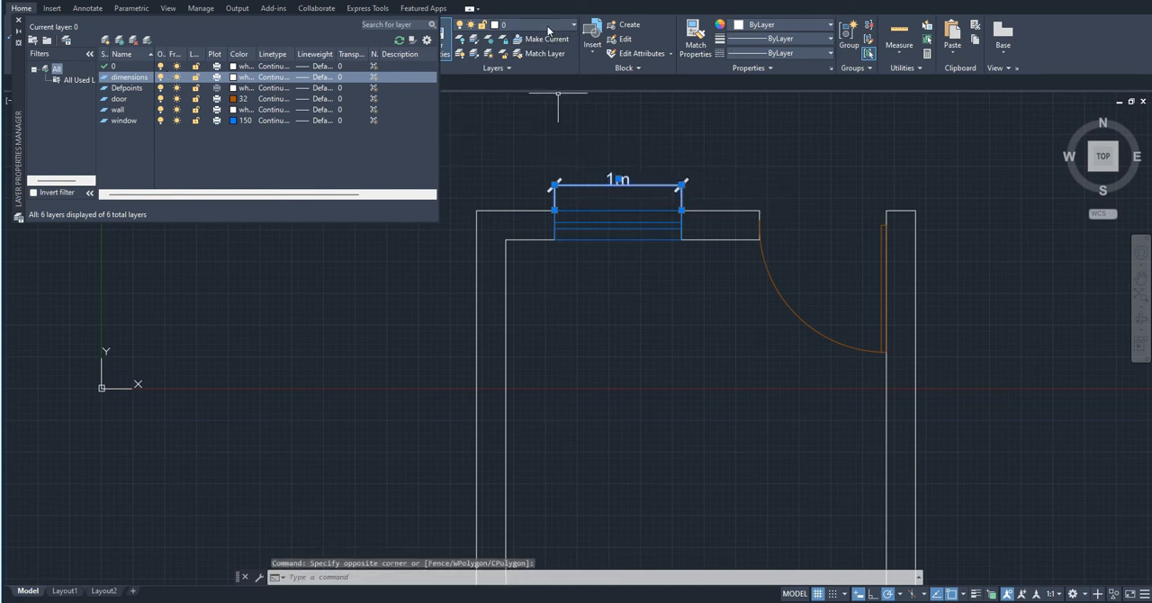
pyautogui.click(546, 26)
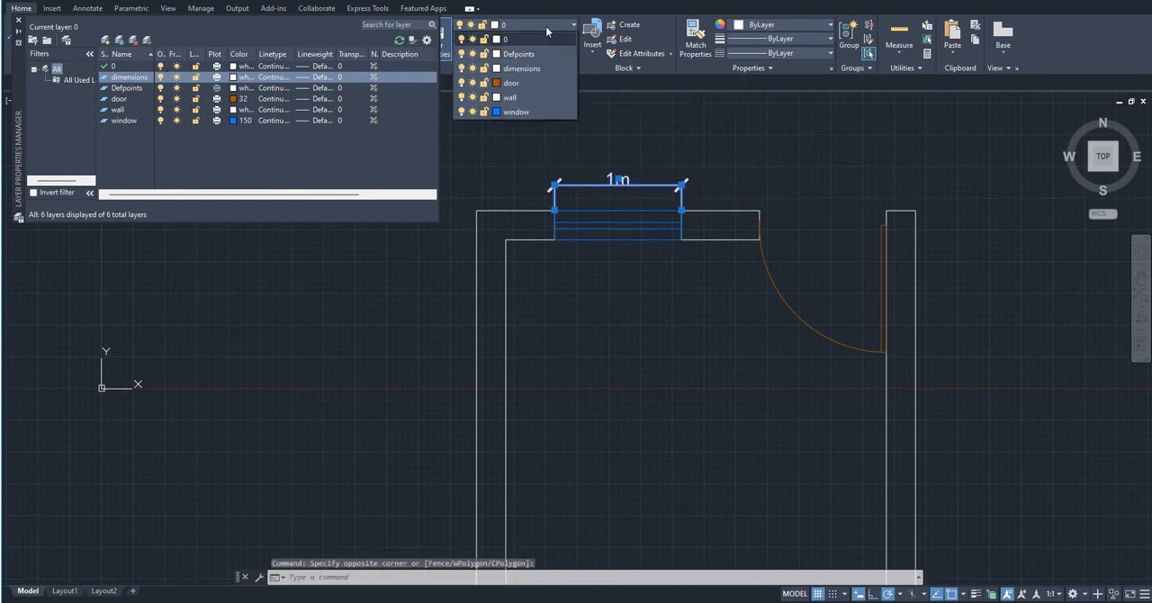
pyautogui.click(529, 70)
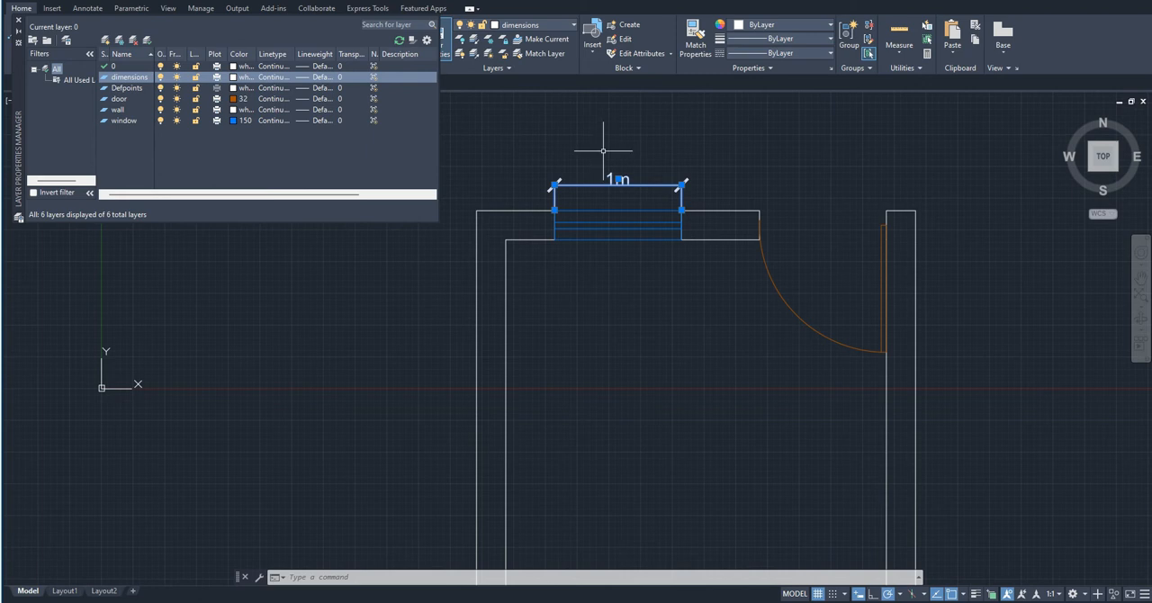
pyautogui.scroll(-4, 603, 148)
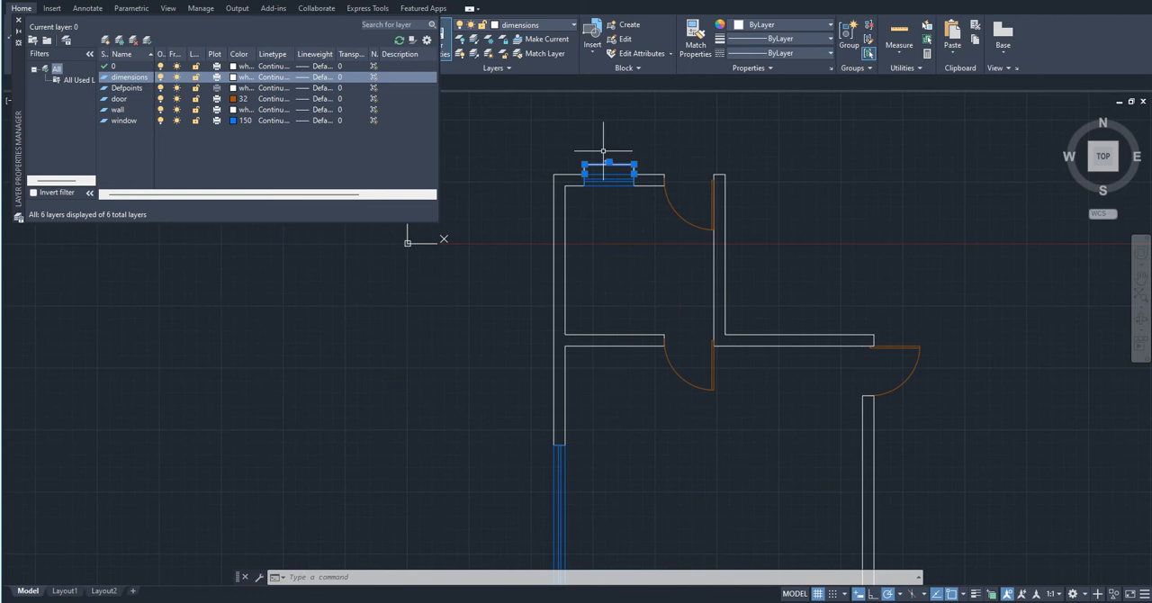
pyautogui.moveTo(609, 492)
pyautogui.mouseDown(button='middle')
pyautogui.moveTo(534, 309)
pyautogui.moveTo(528, 206)
pyautogui.mouseUp(button='middle')
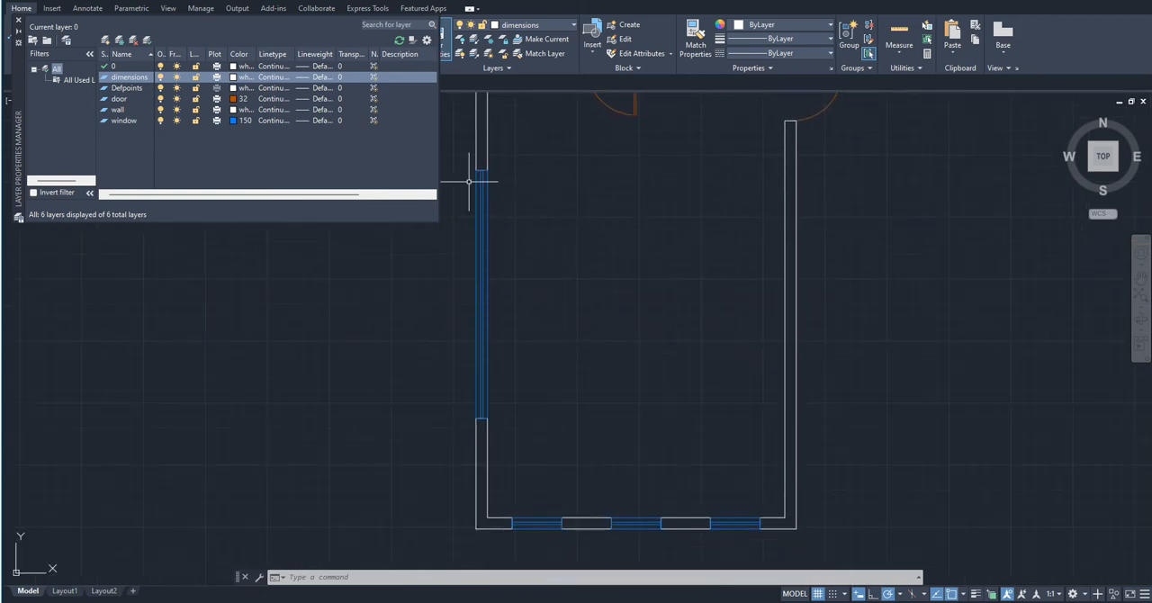
pyautogui.moveTo(511, 188); pyautogui.dragTo(555, 298, button='middle')
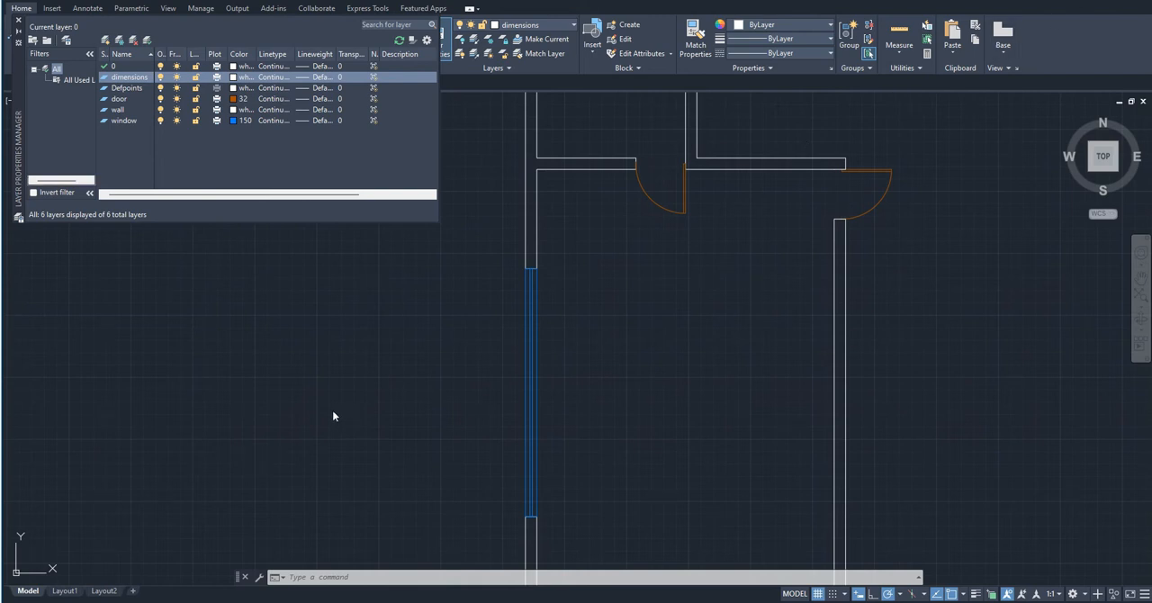
pyautogui.scroll(-4, 431, 346)
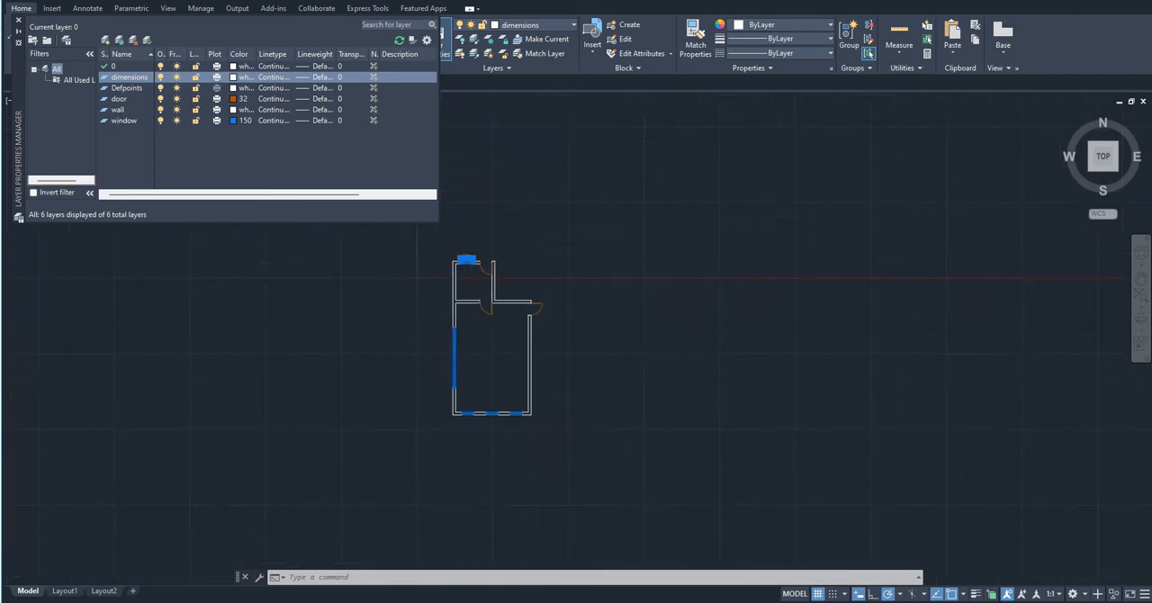
pyautogui.scroll(4, 462, 245)
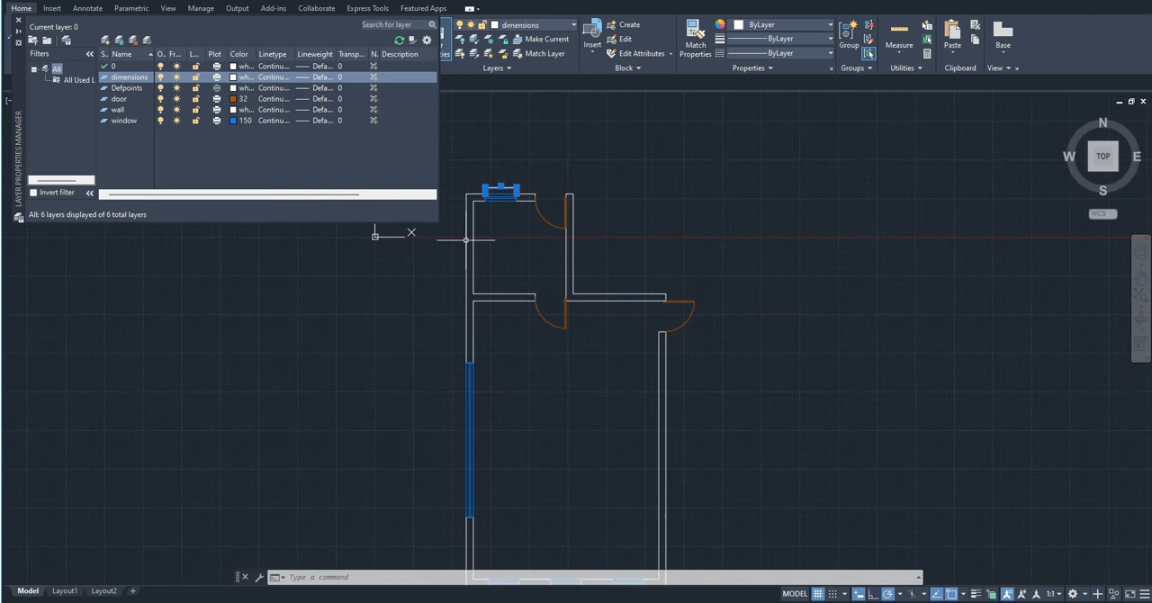
pyautogui.press('Escape')
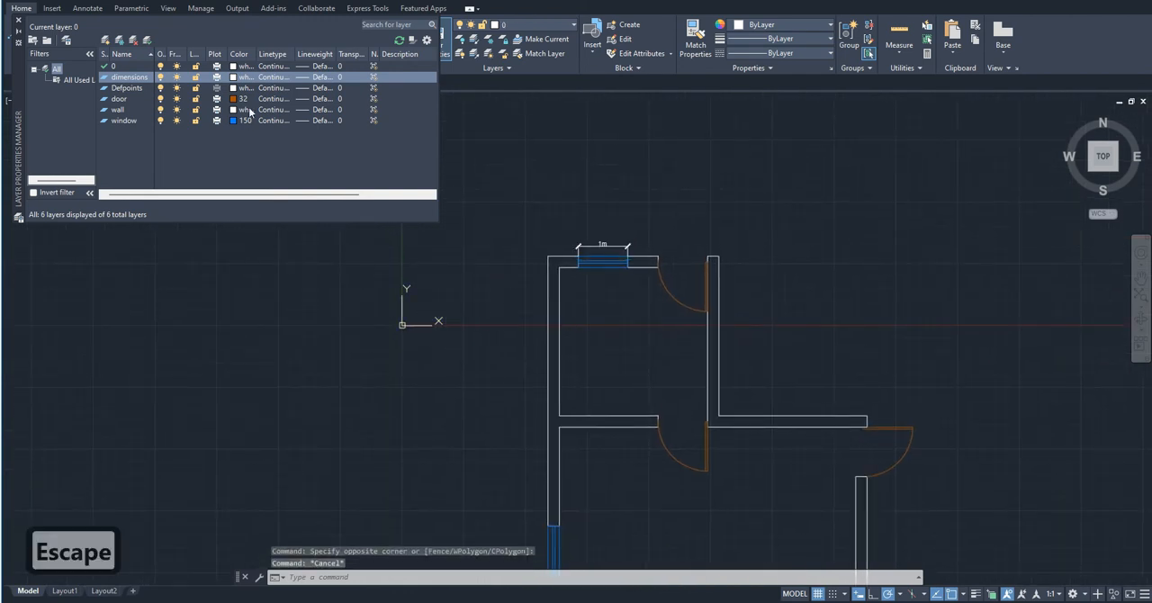
# - Widen the Layer Properties Manager and its On, Freeze, New VP Freeze and Lock columns so their headings are fully readable
pyautogui.click(223, 154)
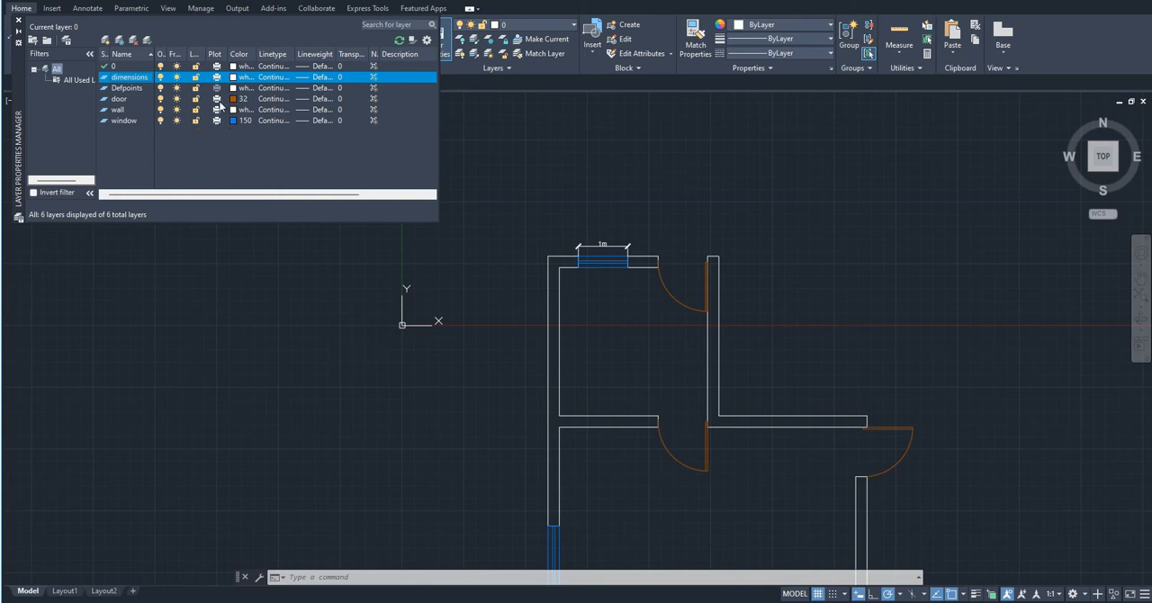
pyautogui.moveTo(166, 54); pyautogui.dragTo(172, 54)
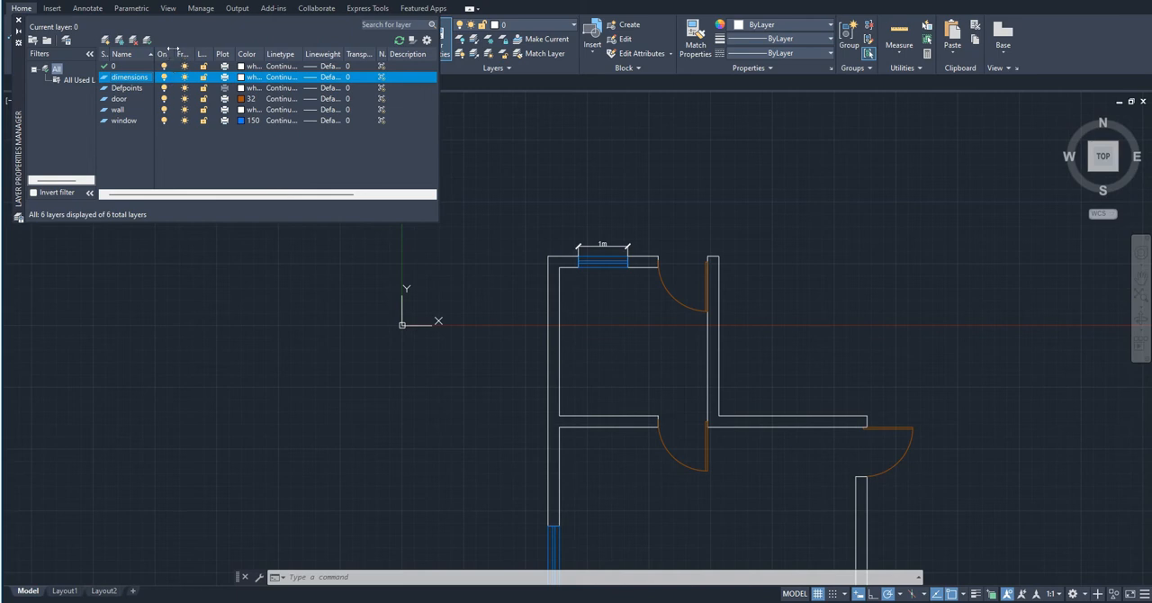
pyautogui.moveTo(192, 54); pyautogui.dragTo(203, 54)
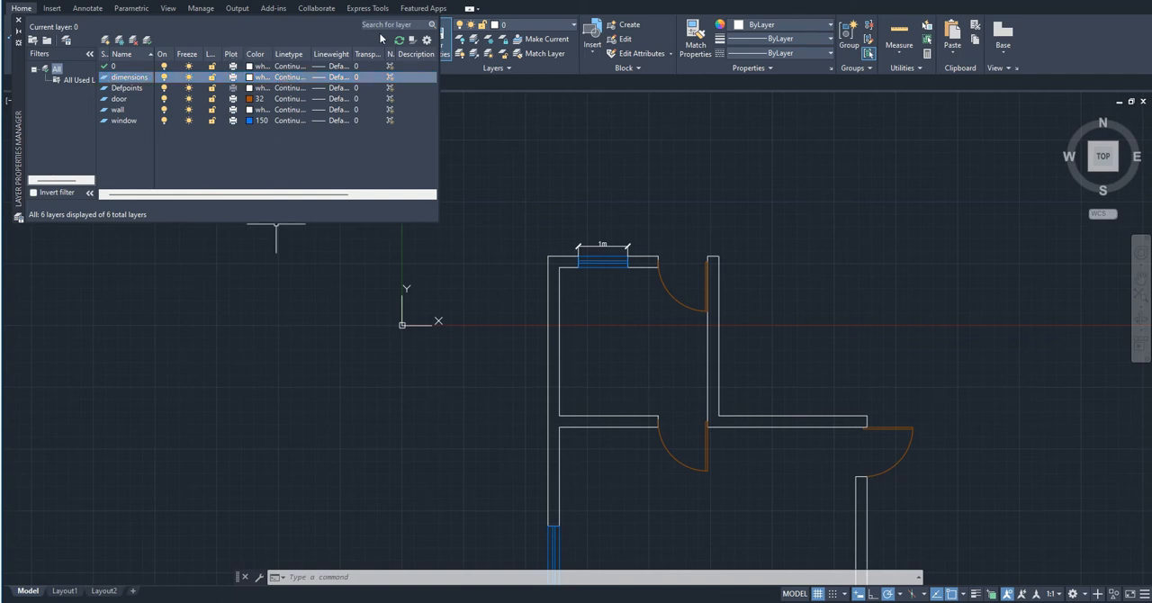
pyautogui.moveTo(396, 54)
pyautogui.mouseDown()
pyautogui.moveTo(422, 64)
pyautogui.moveTo(437, 54)
pyautogui.mouseUp()
pyautogui.moveTo(439, 101); pyautogui.dragTo(537, 102)
pyautogui.press('Escape')
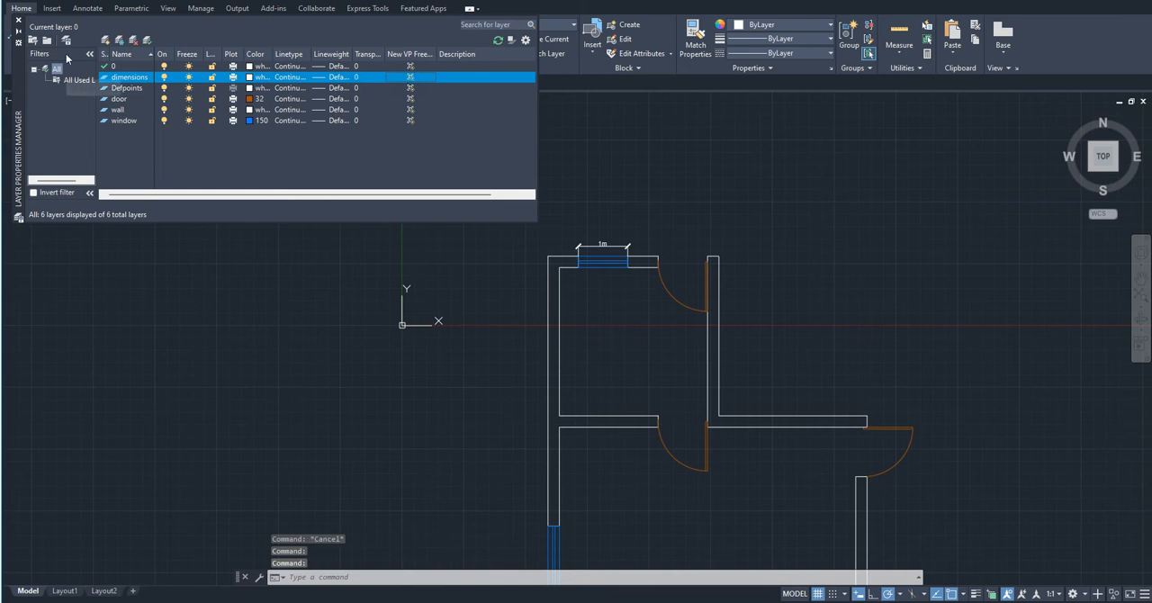
pyautogui.doubleClick(437, 55)
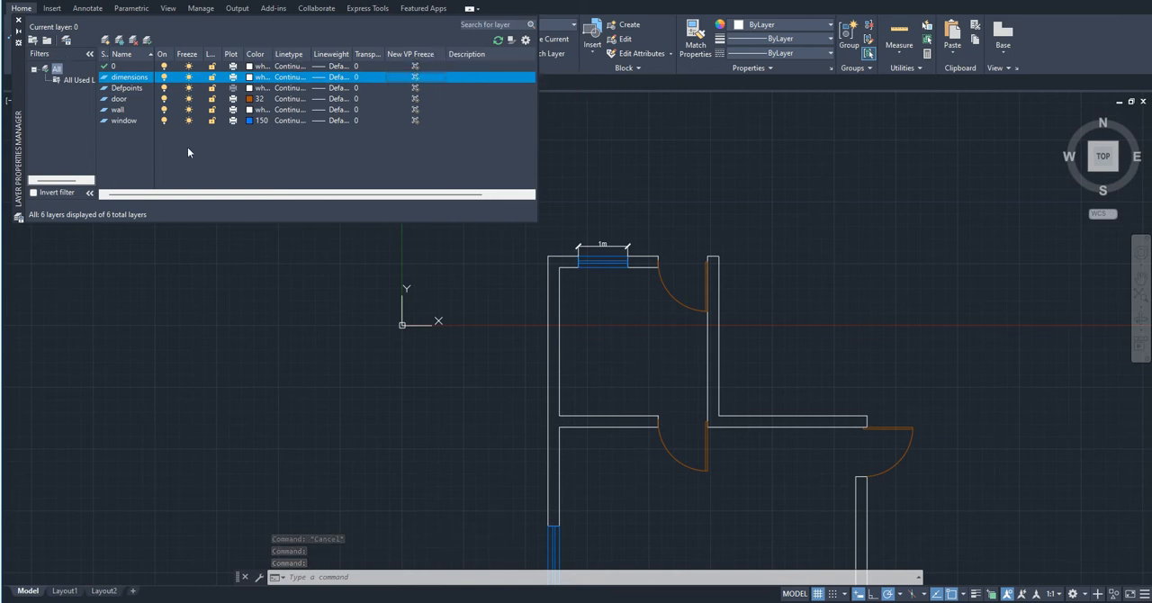
pyautogui.doubleClick(233, 54)
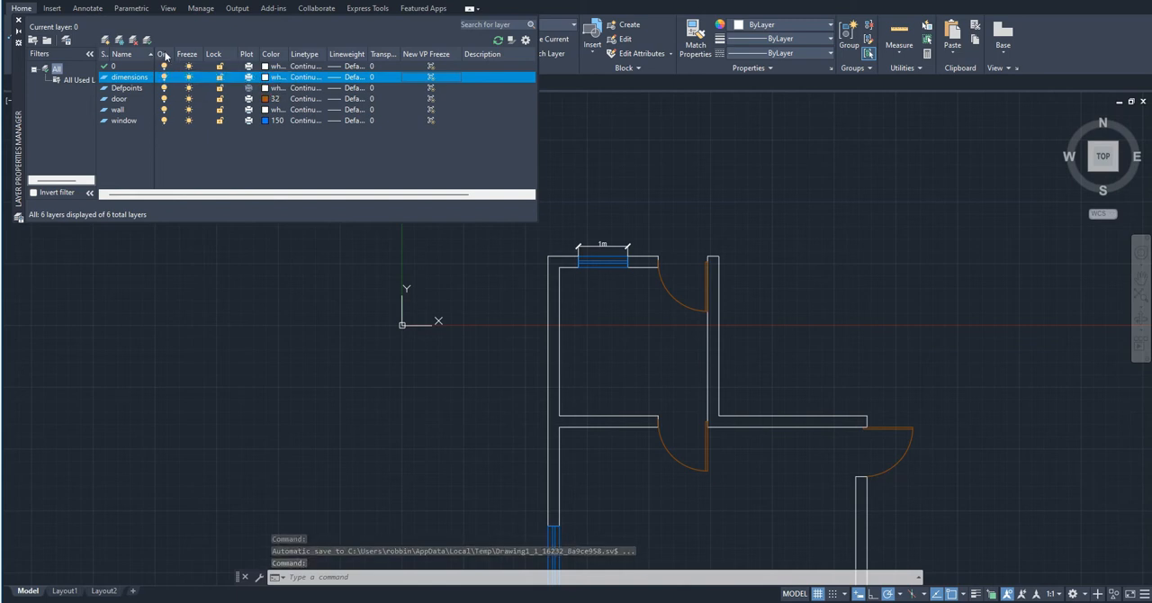
# - Turn the door layer off to view the whole floor plan without doors, and turn it back on
pyautogui.click(163, 98)
pyautogui.scroll(-4, 609, 169)
pyautogui.scroll(-1, 610, 169)
pyautogui.scroll(2, 598, 157)
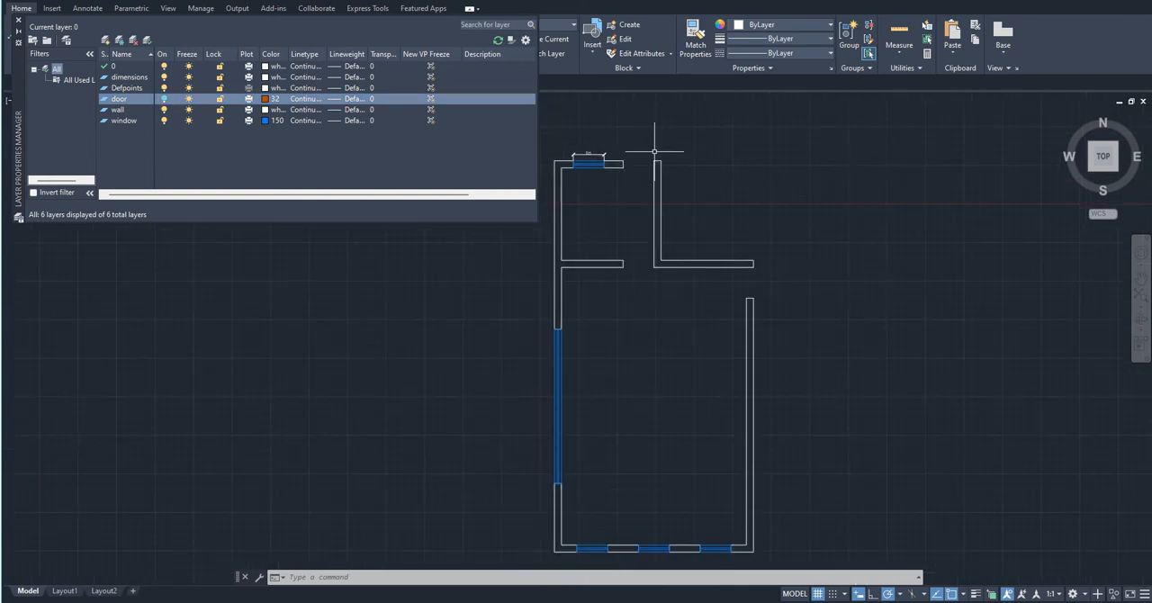
pyautogui.click(164, 99)
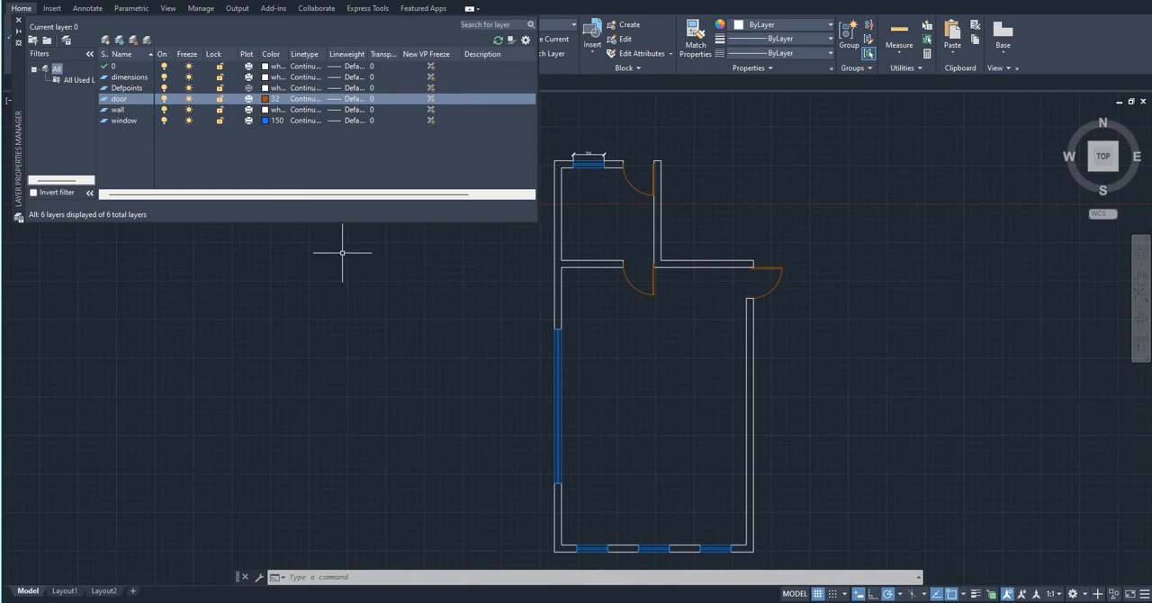
# - Select all layers but the current one, try turning off layer 0, and dismiss the prompt
pyautogui.rightClick(164, 101)
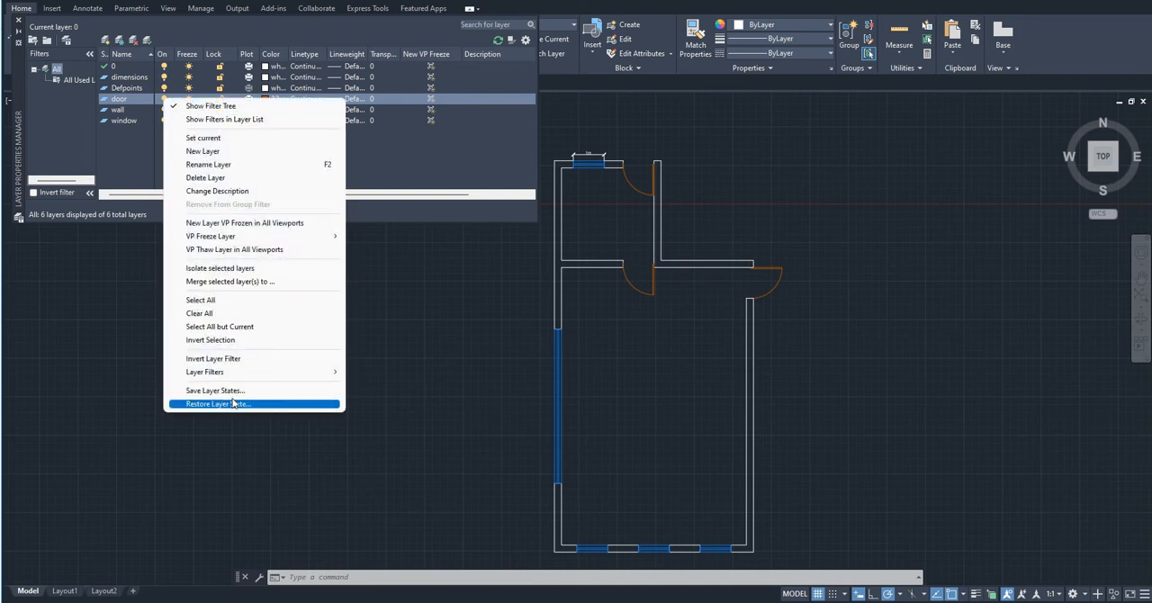
pyautogui.click(225, 327)
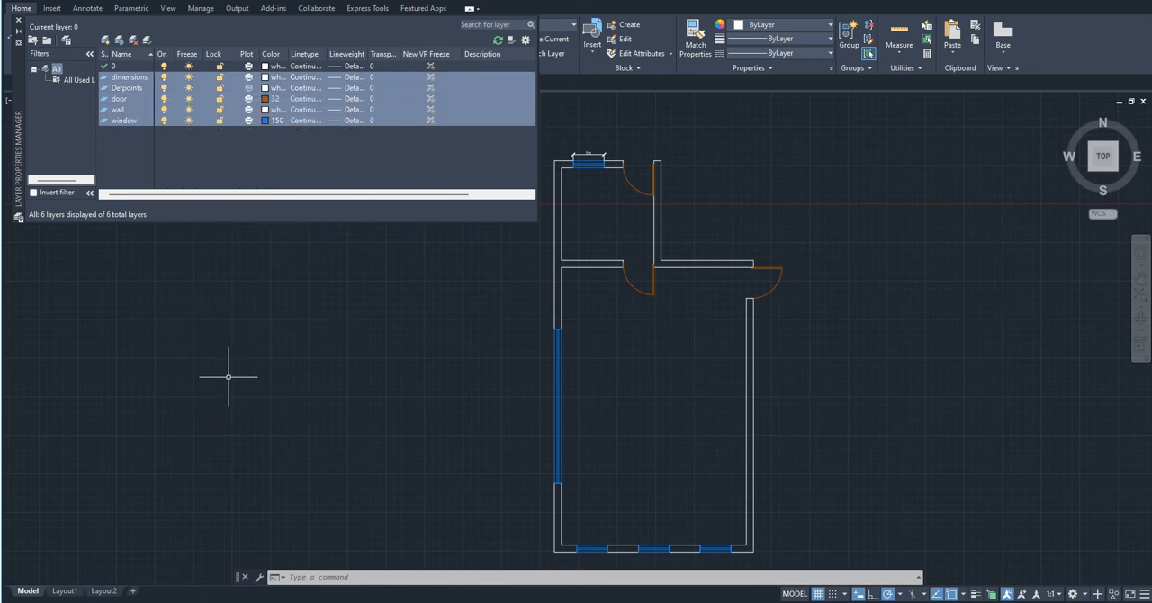
pyautogui.click(163, 66)
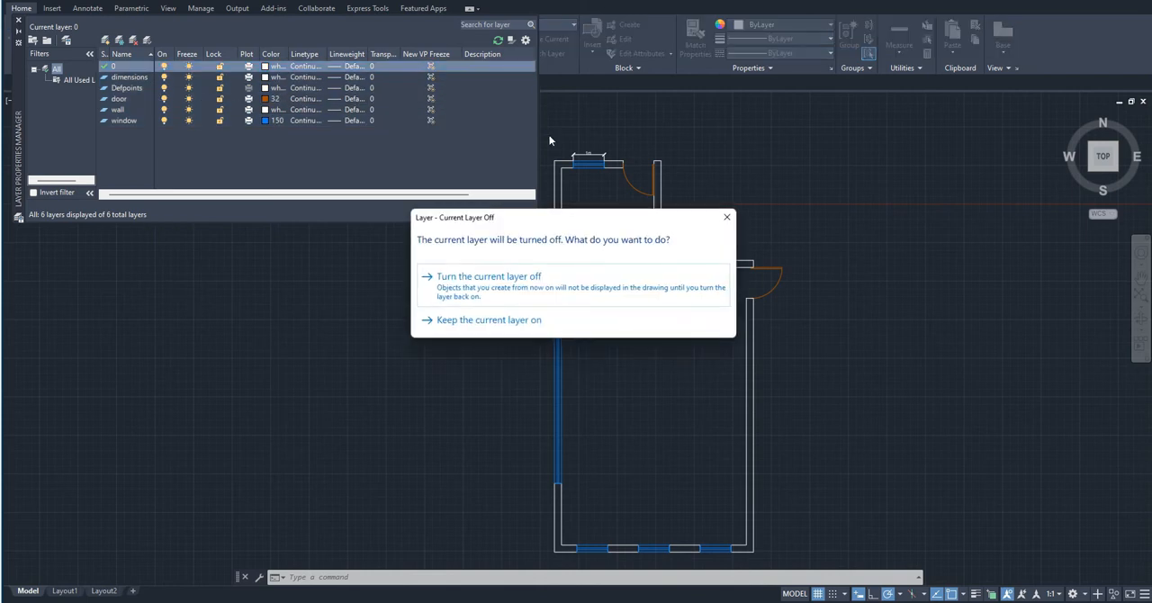
pyautogui.click(727, 217)
# - Make door the current layer and turn off all the other layers to isolate the doors
pyautogui.doubleClick(148, 99)
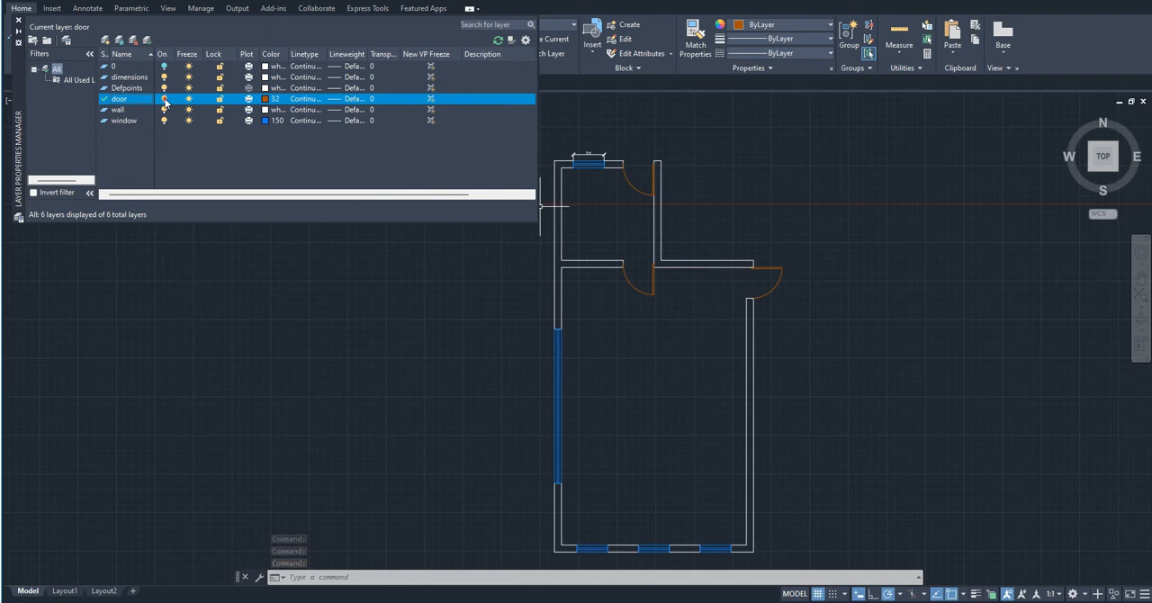
pyautogui.rightClick(165, 100)
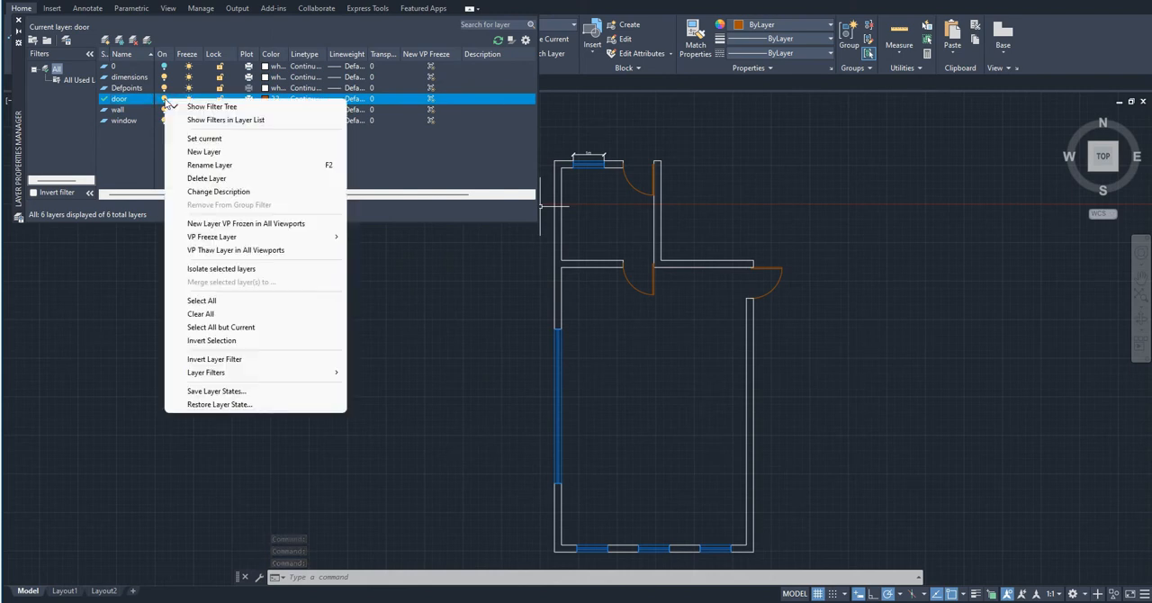
pyautogui.click(216, 330)
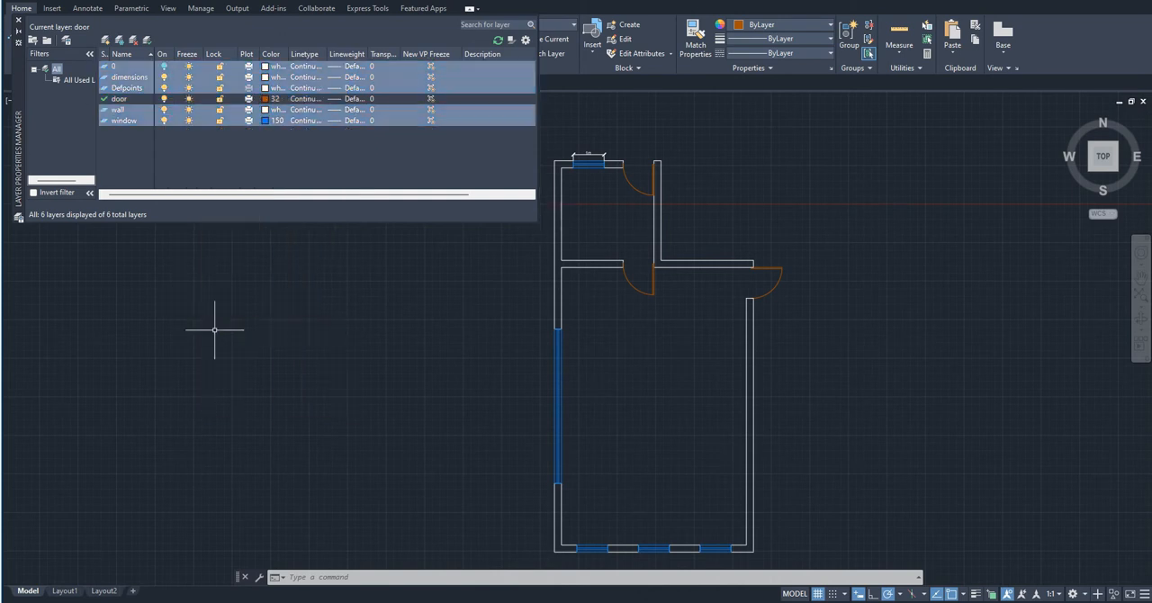
pyautogui.click(164, 121)
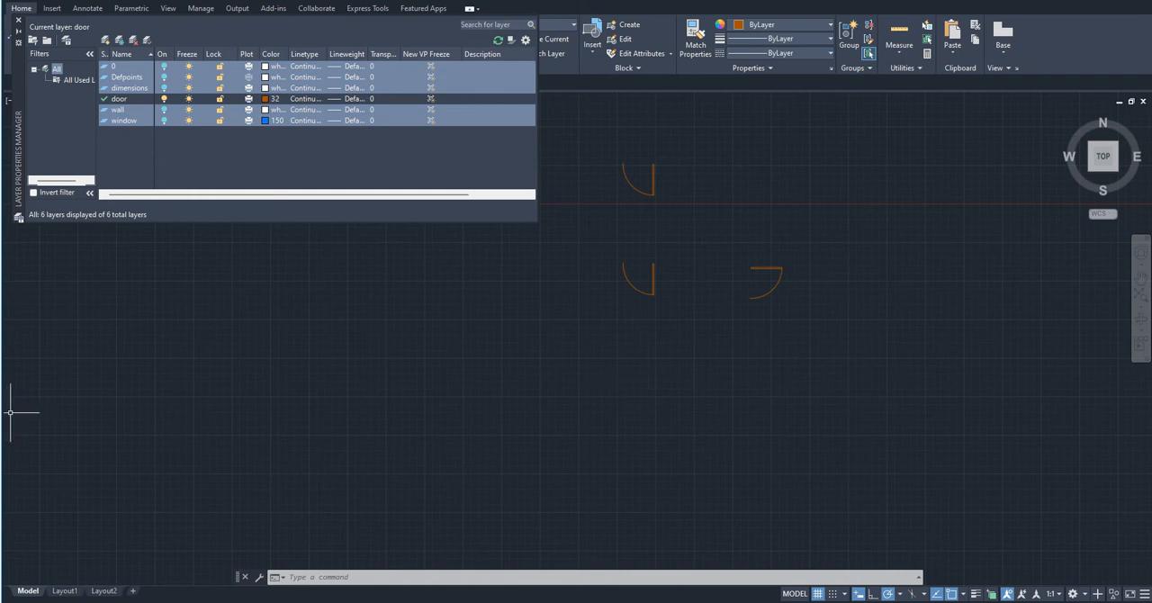
# - Turn all the switched-off layers back on together and leave only the window layer selected
pyautogui.click(163, 122)
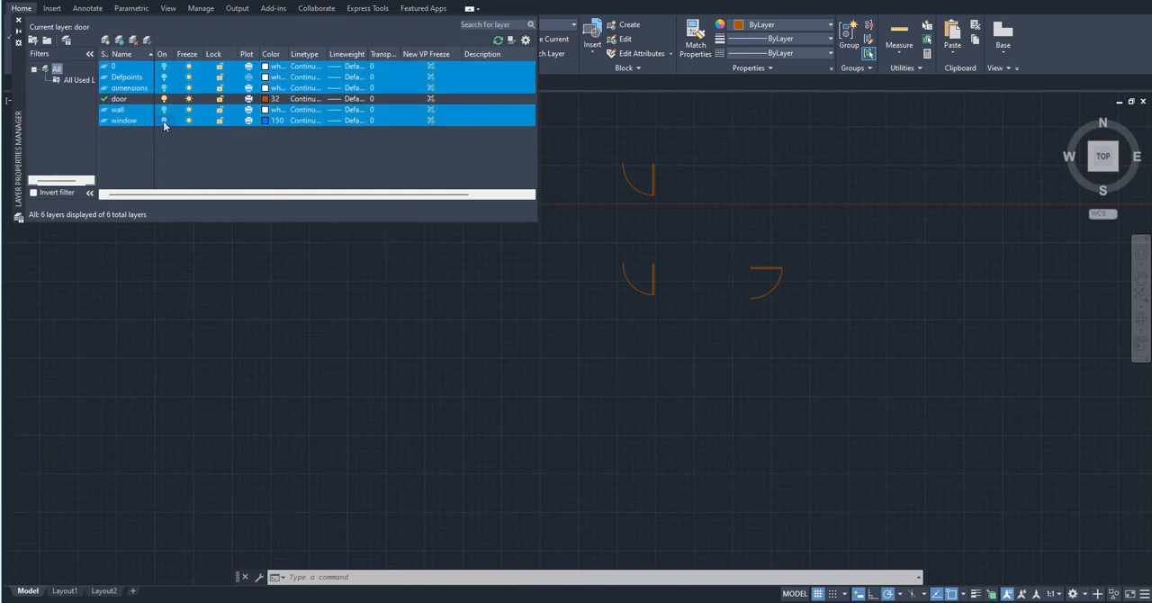
pyautogui.moveTo(416, 359); pyautogui.dragTo(400, 372, button='middle')
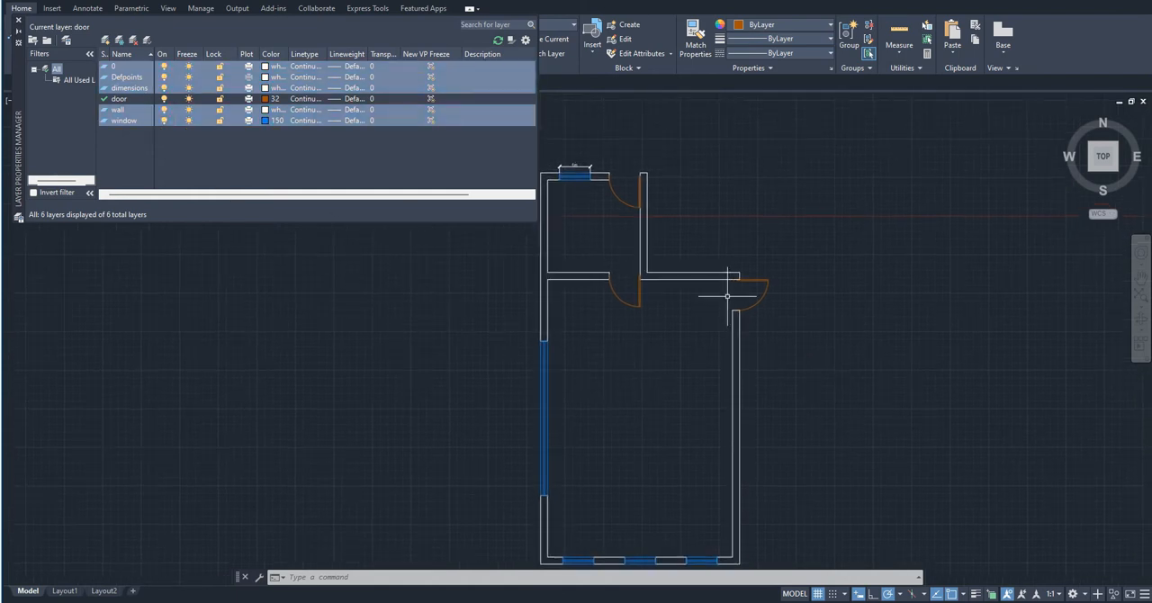
pyautogui.click(225, 121)
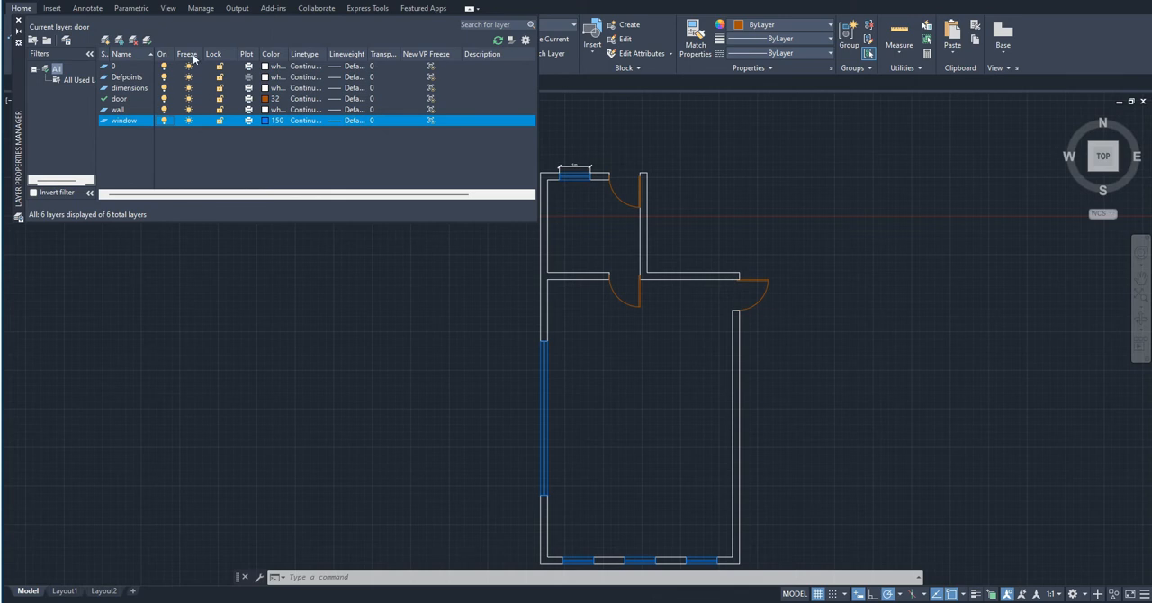
# - Freeze the wall layer to view the floor plan without walls, and thaw it again
pyautogui.click(190, 109)
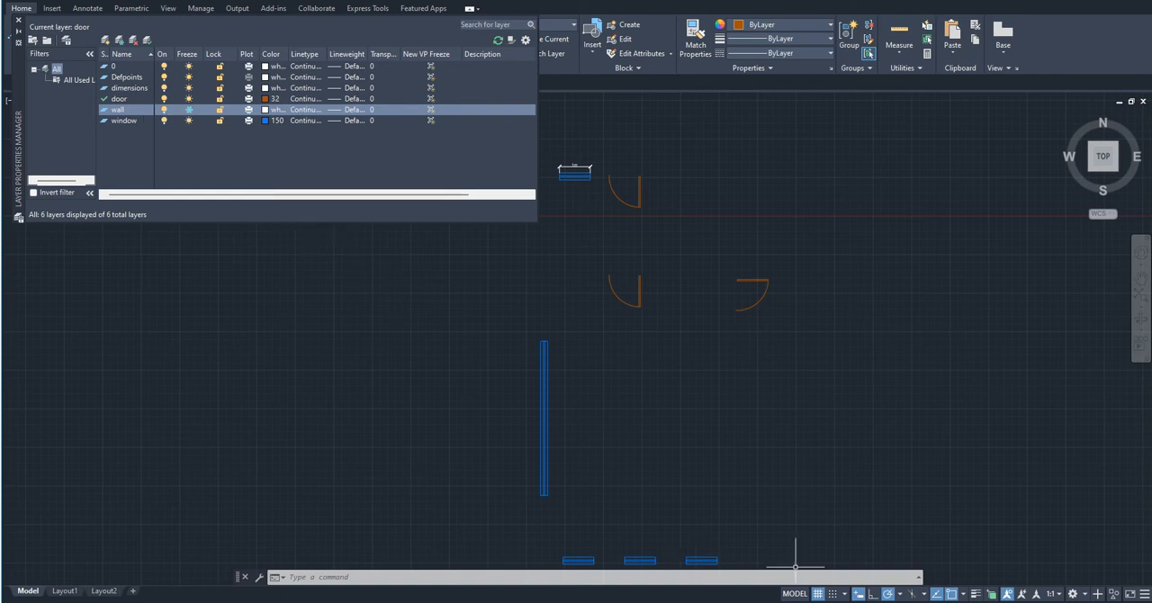
pyautogui.moveTo(733, 498)
pyautogui.mouseDown(button='middle')
pyautogui.moveTo(817, 541)
pyautogui.moveTo(790, 439)
pyautogui.mouseUp(button='middle')
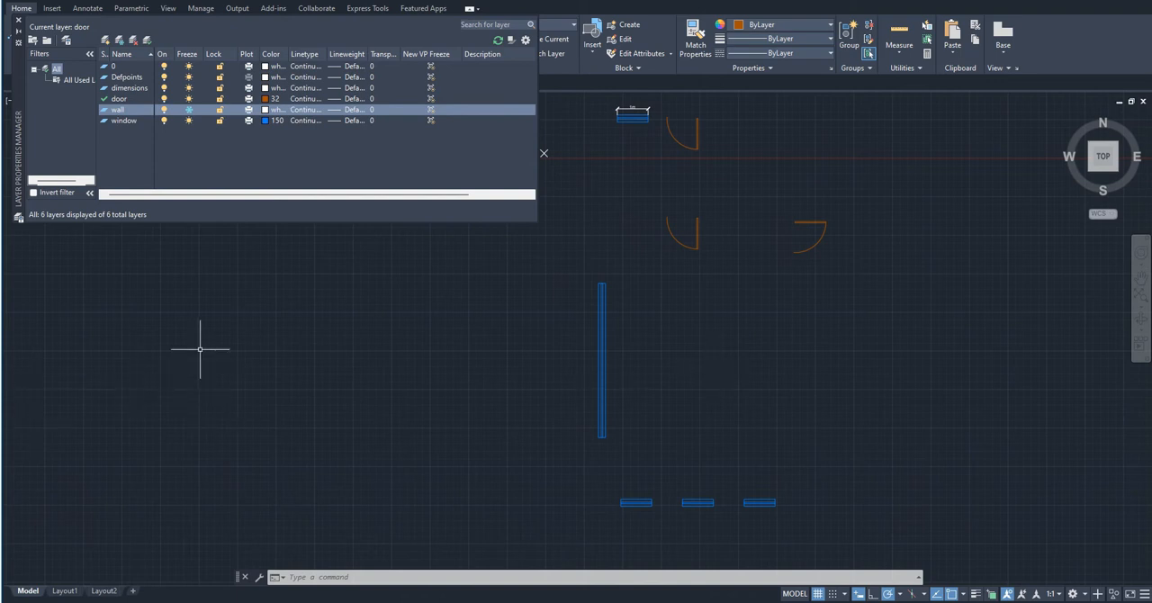
pyautogui.click(189, 109)
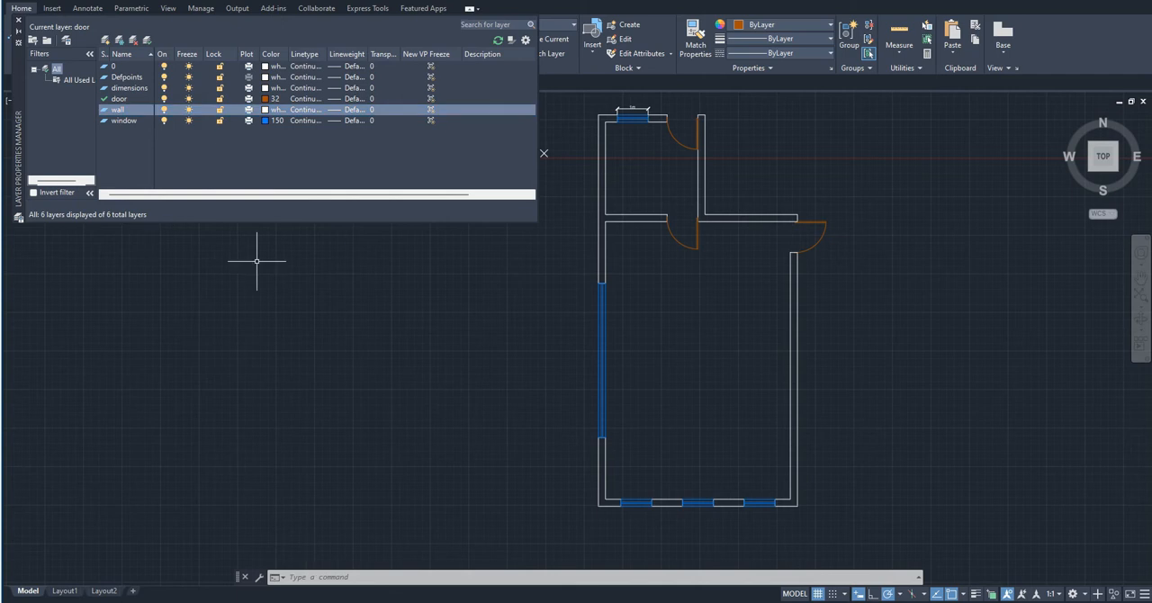
# - Lock the wall layer to test the Move command on its walls, and unlock the layer again
pyautogui.click(220, 109)
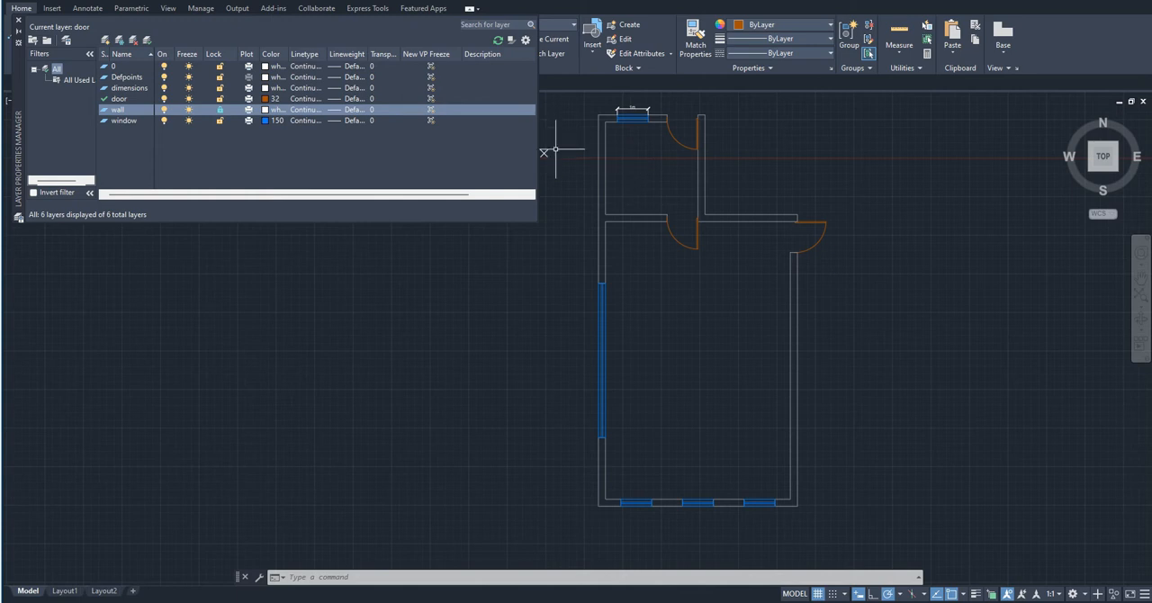
pyautogui.click(744, 268)
pyautogui.click(703, 128)
pyautogui.write('m')
pyautogui.press('Return')
pyautogui.click(758, 169)
pyautogui.click(743, 218)
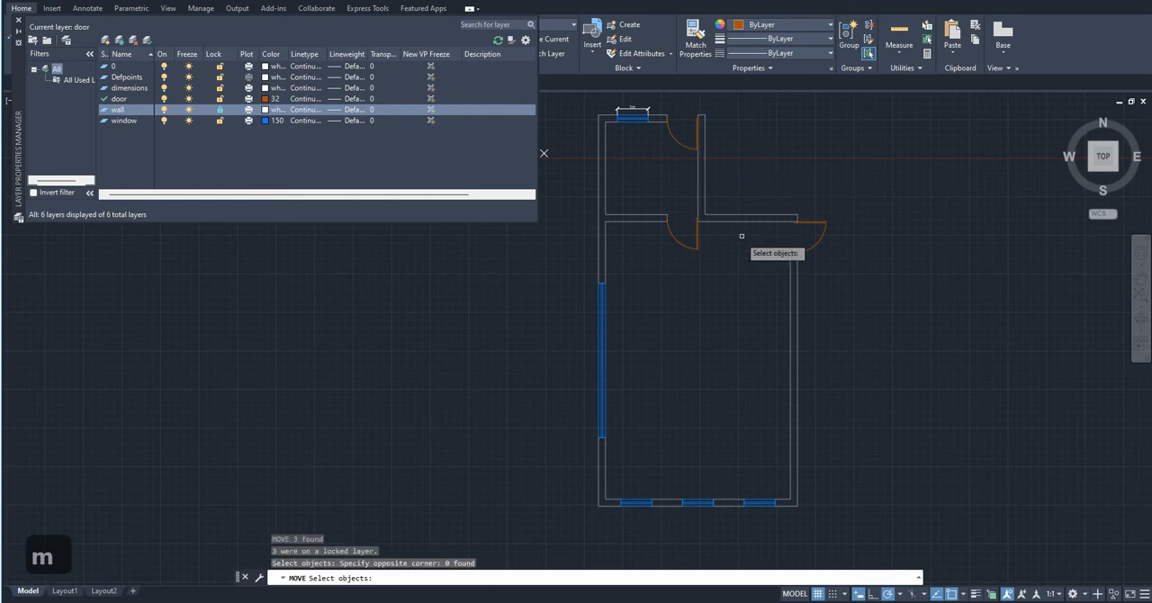
pyautogui.press('Escape')
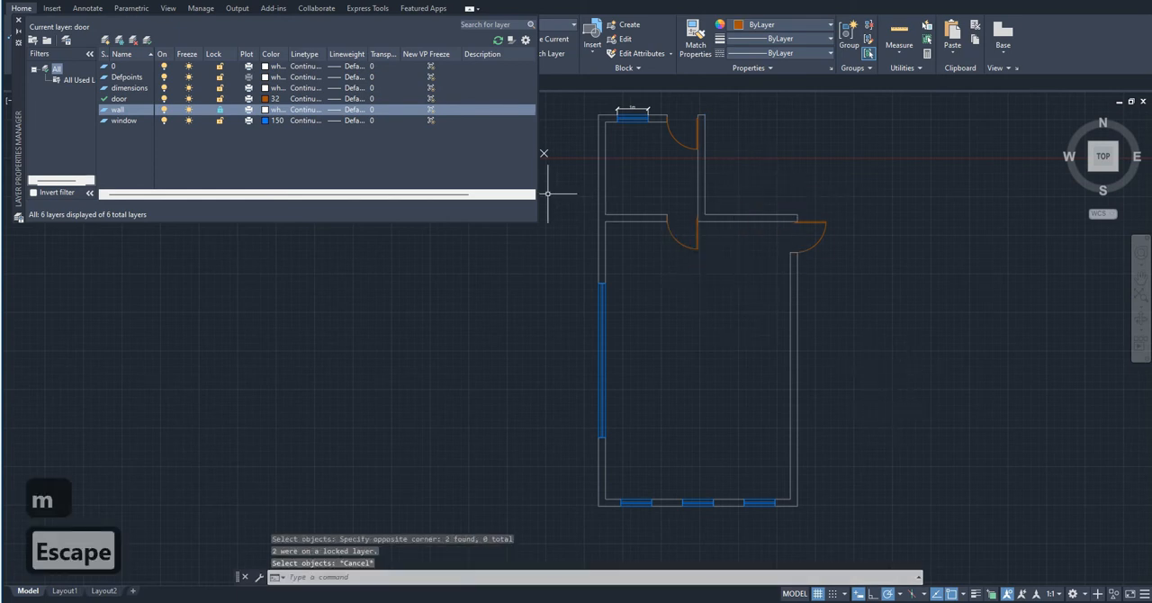
pyautogui.click(221, 109)
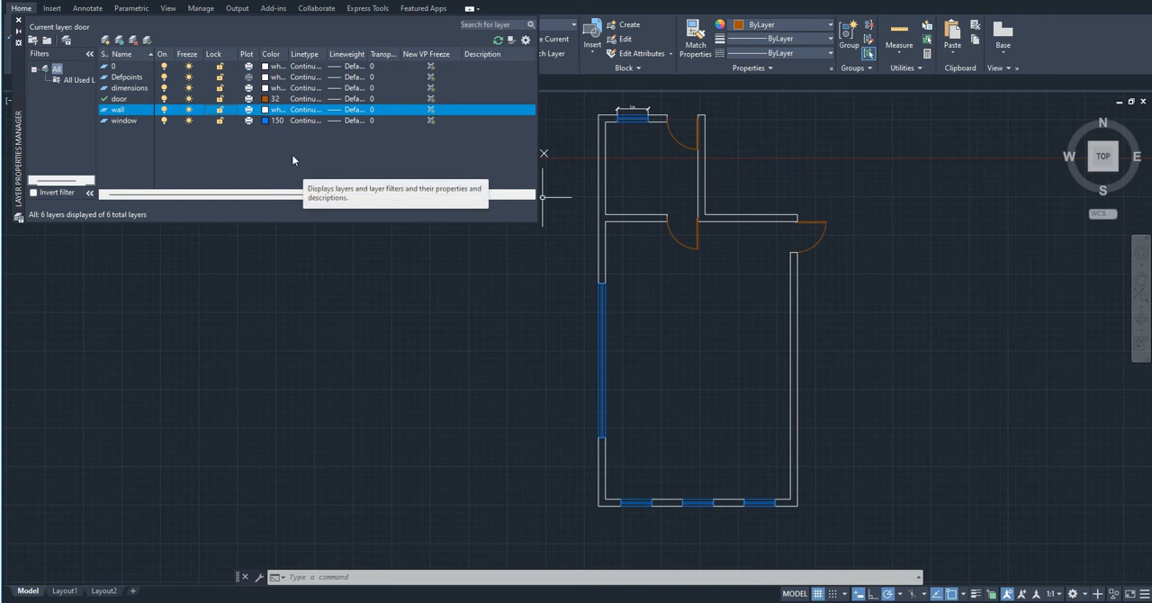
# - Switch plotting off for the door layer and back on
pyautogui.click(251, 99)
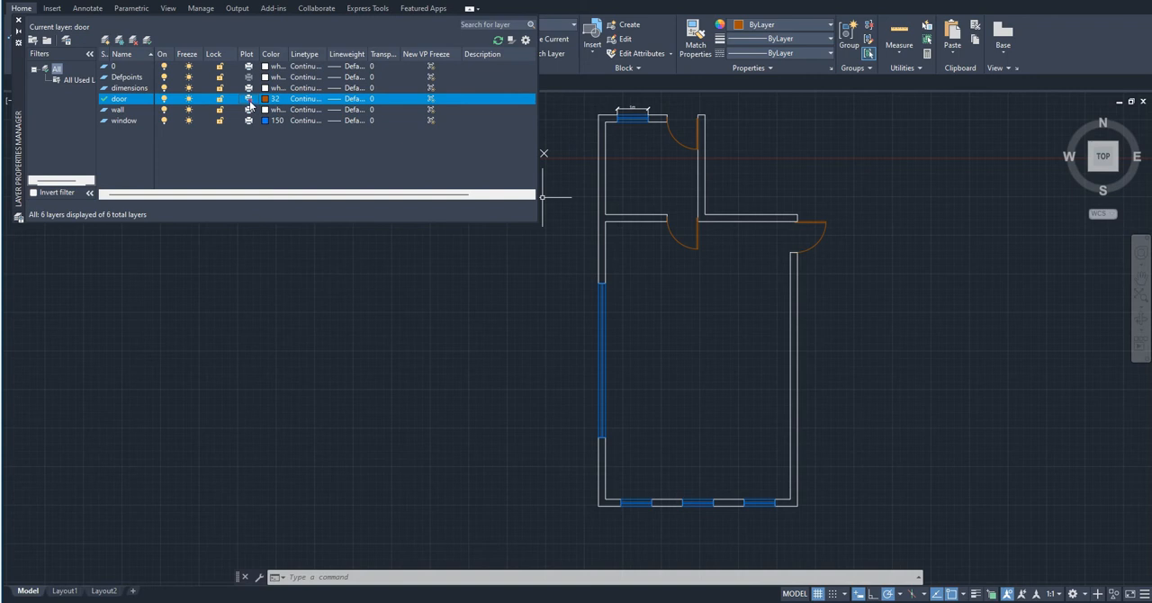
pyautogui.click(249, 101)
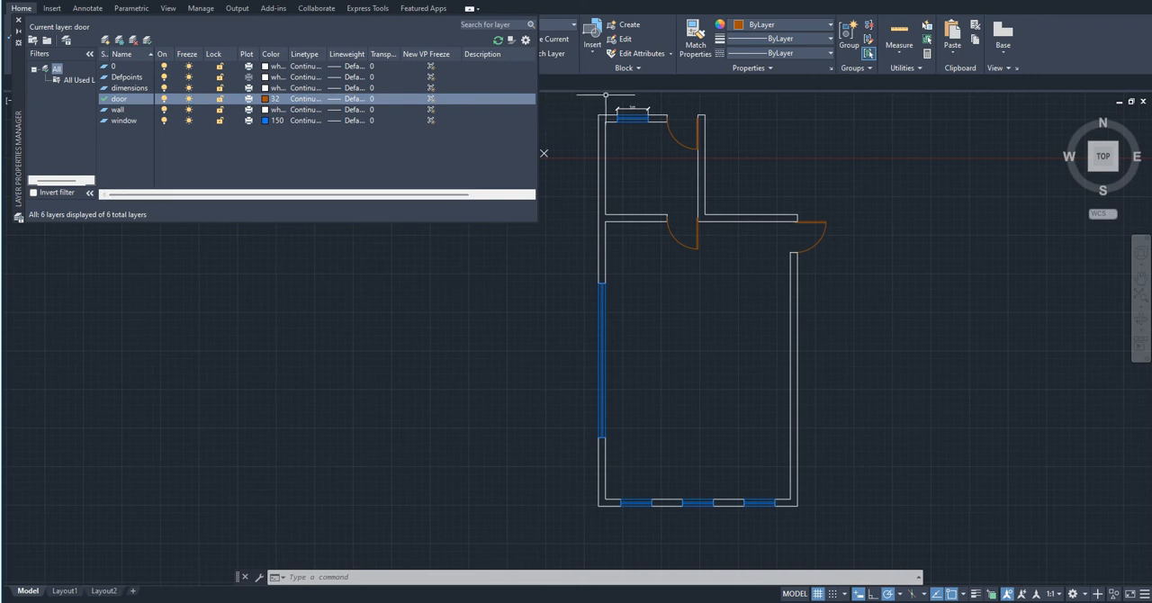
# - Set the dimensions layer's colour to orange index colour 30 and check it on the window dimension
pyautogui.scroll(6, 621, 104)
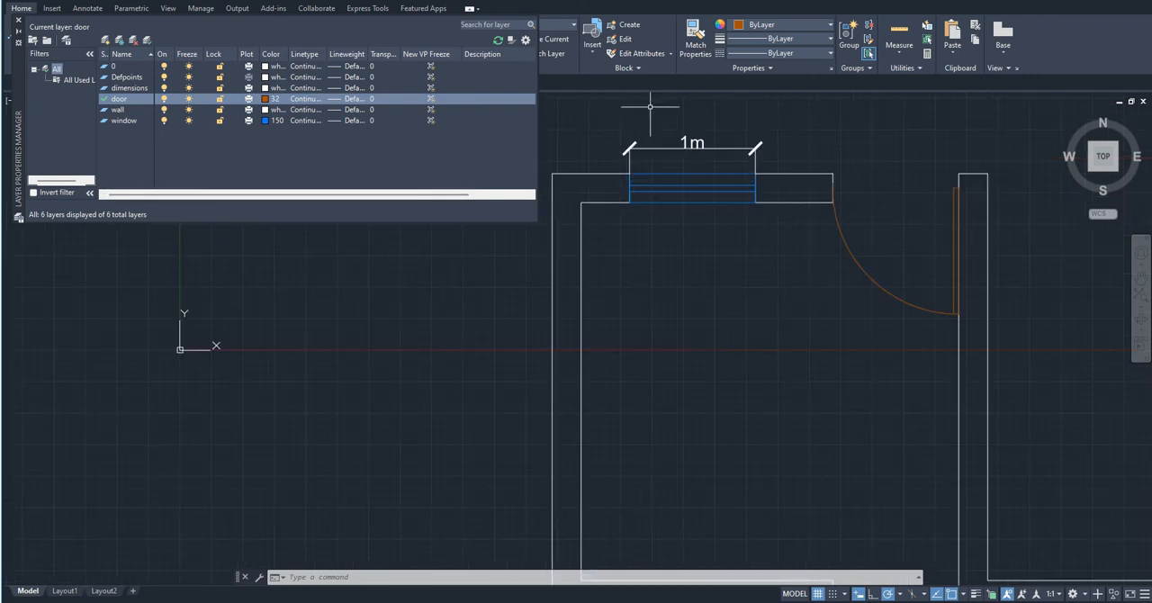
pyautogui.click(265, 88)
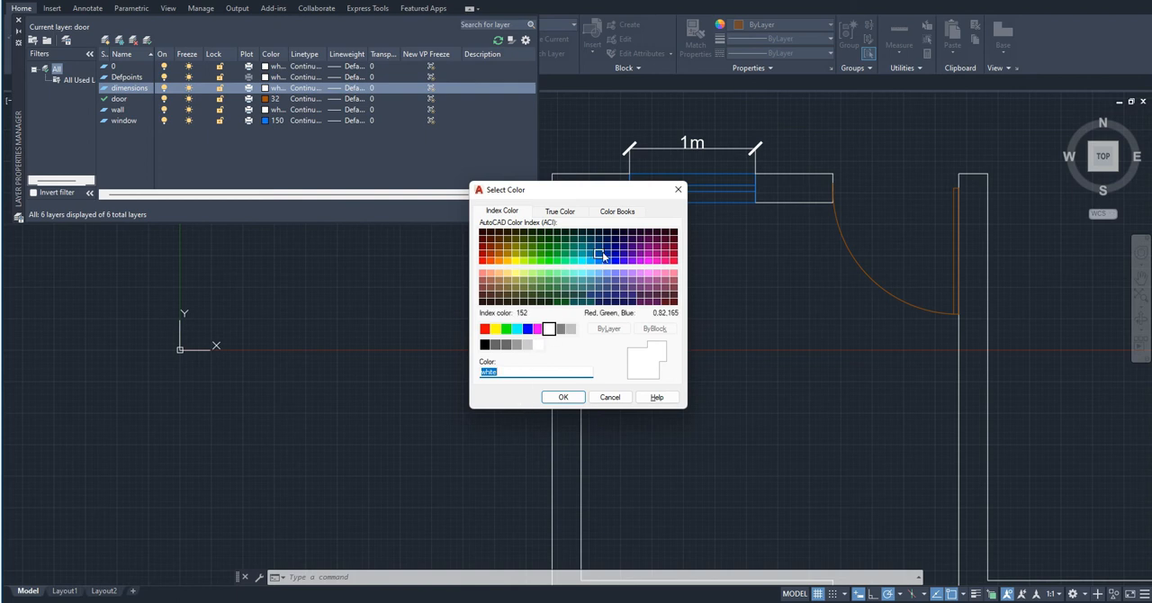
pyautogui.click(500, 262)
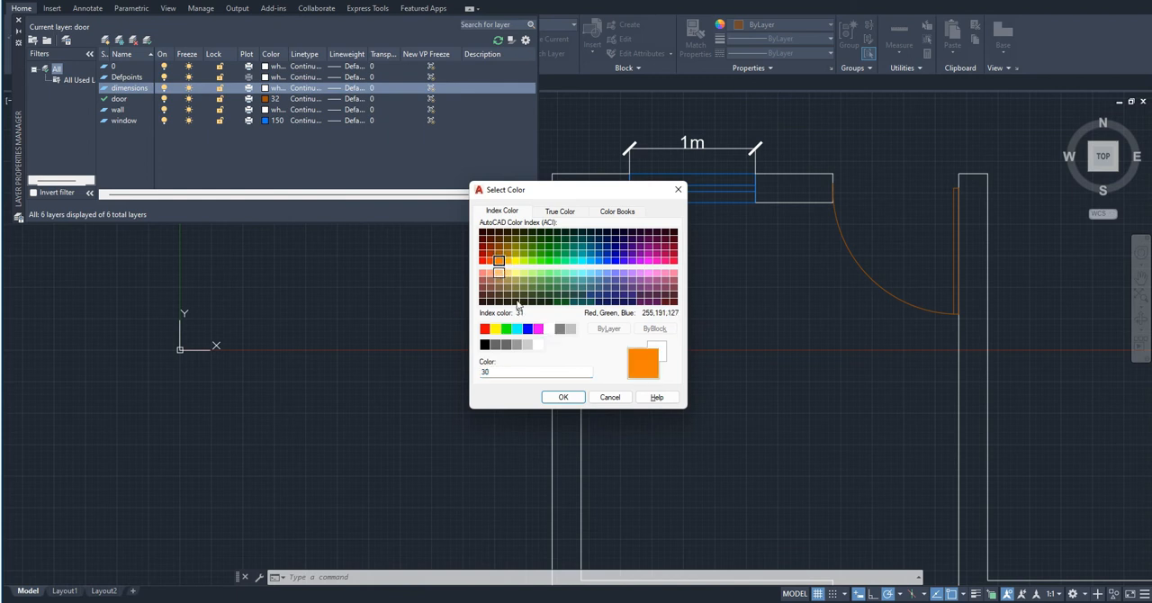
pyautogui.click(563, 397)
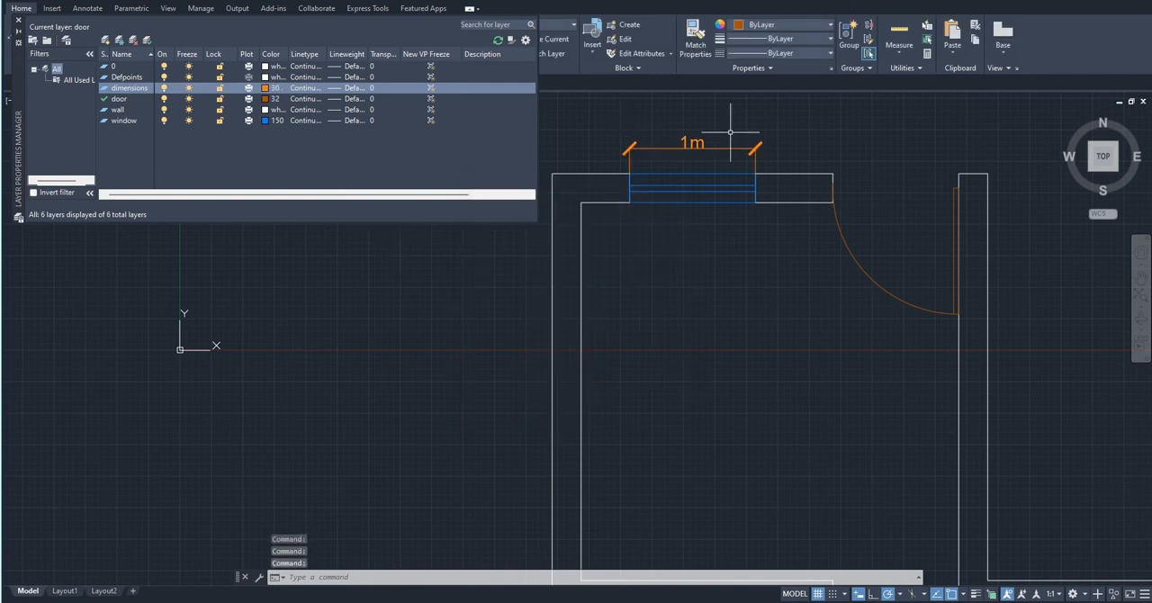
pyautogui.scroll(3, 717, 116)
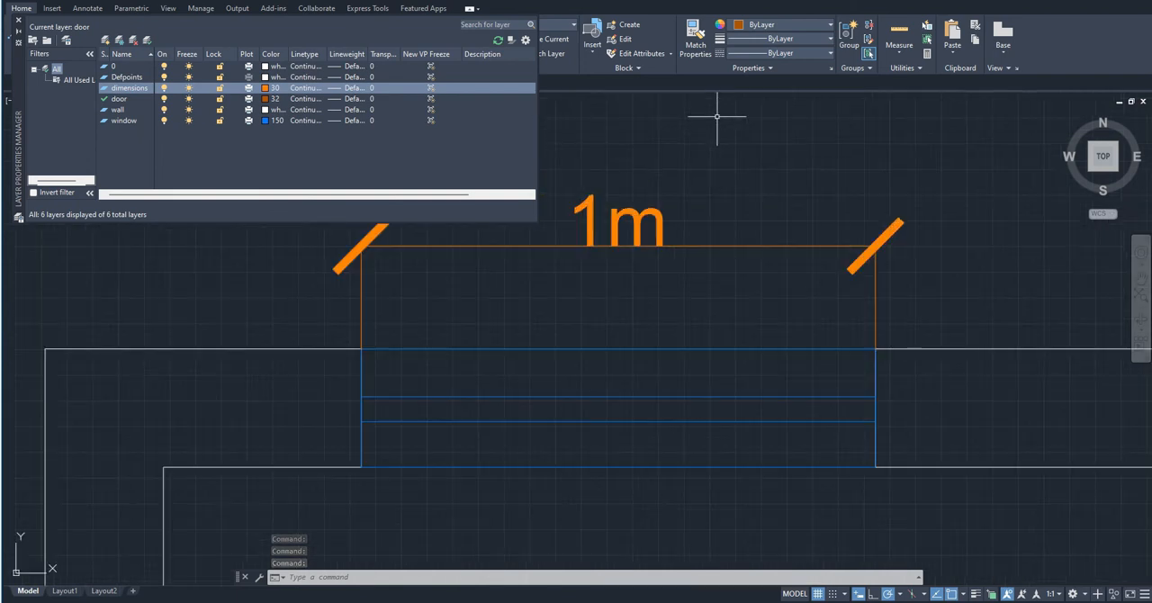
pyautogui.scroll(-6, 887, 321)
pyautogui.moveTo(921, 401)
pyautogui.mouseDown(button='middle')
pyautogui.moveTo(848, 415)
pyautogui.moveTo(807, 346)
pyautogui.mouseUp(button='middle')
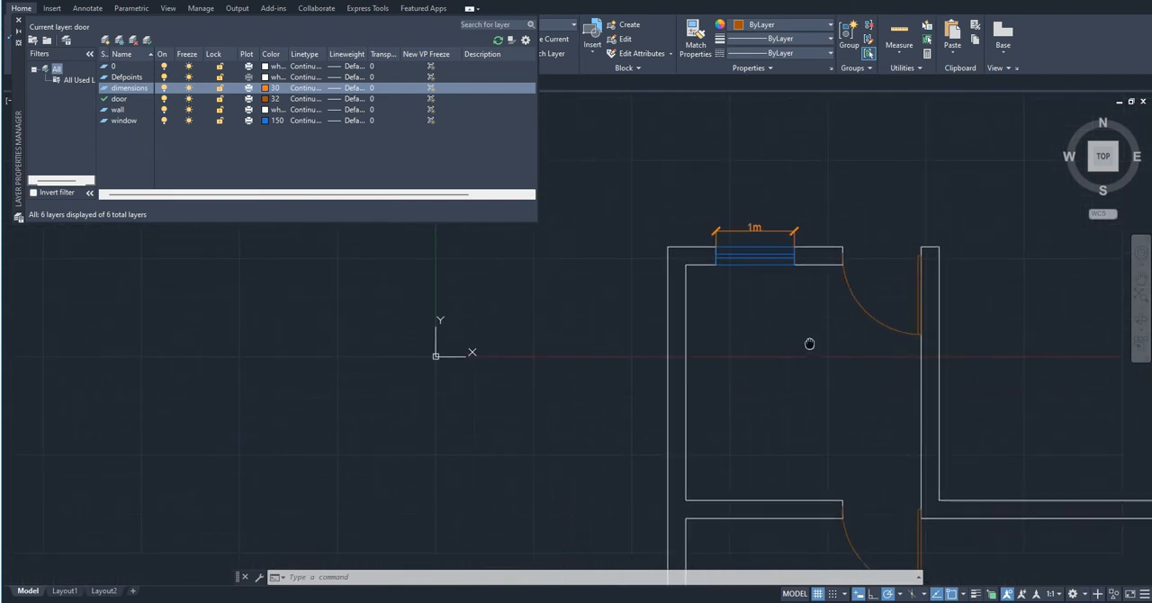
# - Load the ACAD_ISO02W100 (ISO dash) linetype from acadiso.lin and assign it to the dimensions layer
pyautogui.click(305, 88)
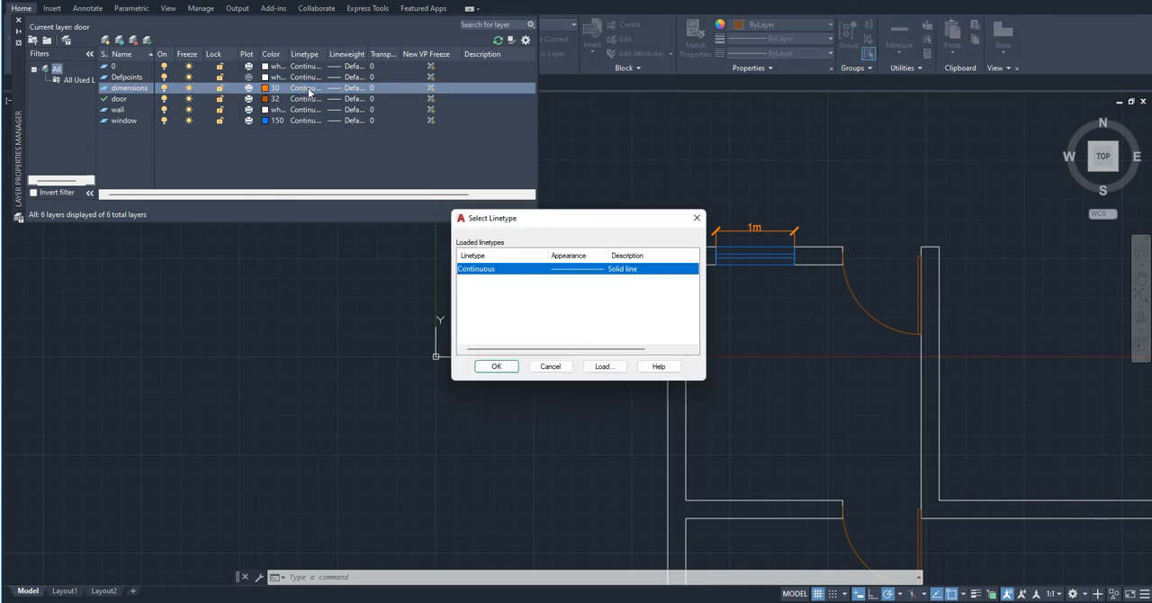
pyautogui.click(616, 368)
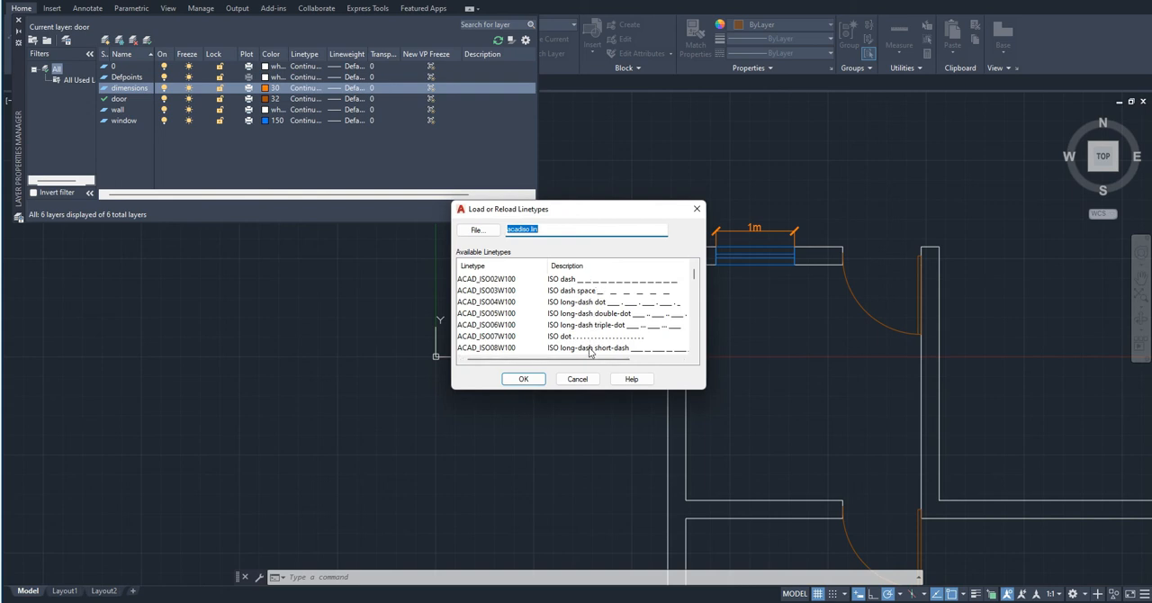
pyautogui.click(557, 281)
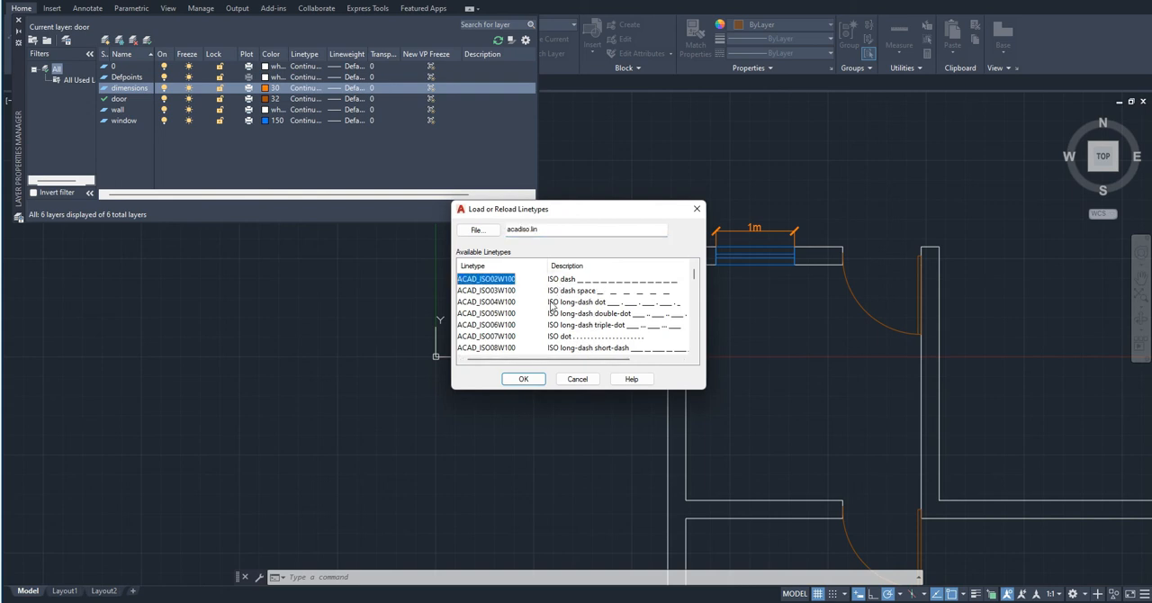
pyautogui.click(531, 378)
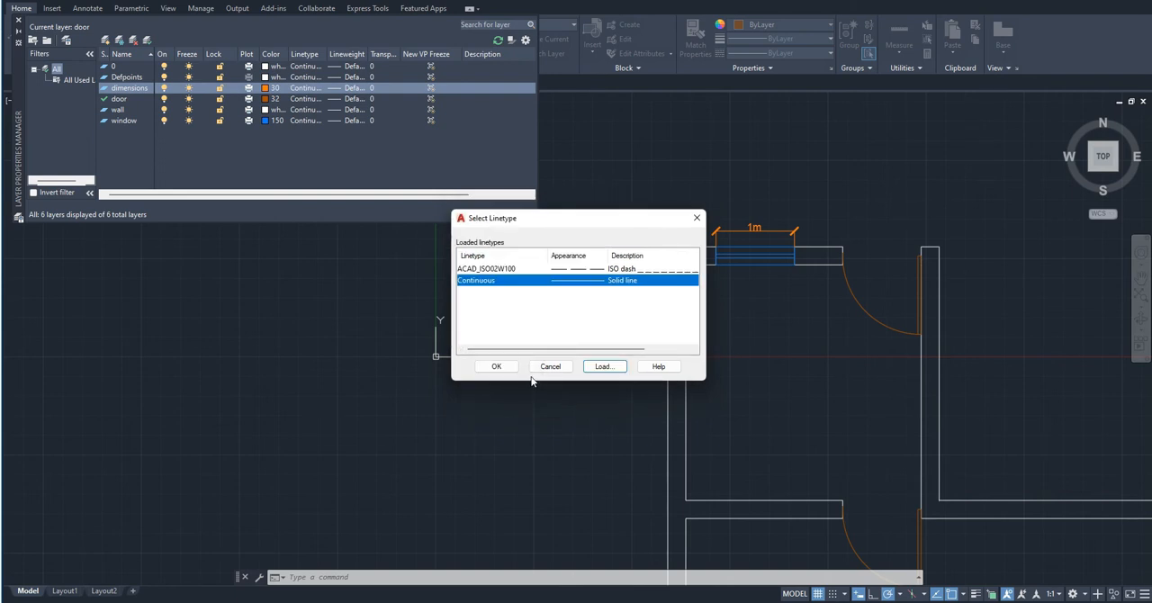
pyautogui.click(521, 269)
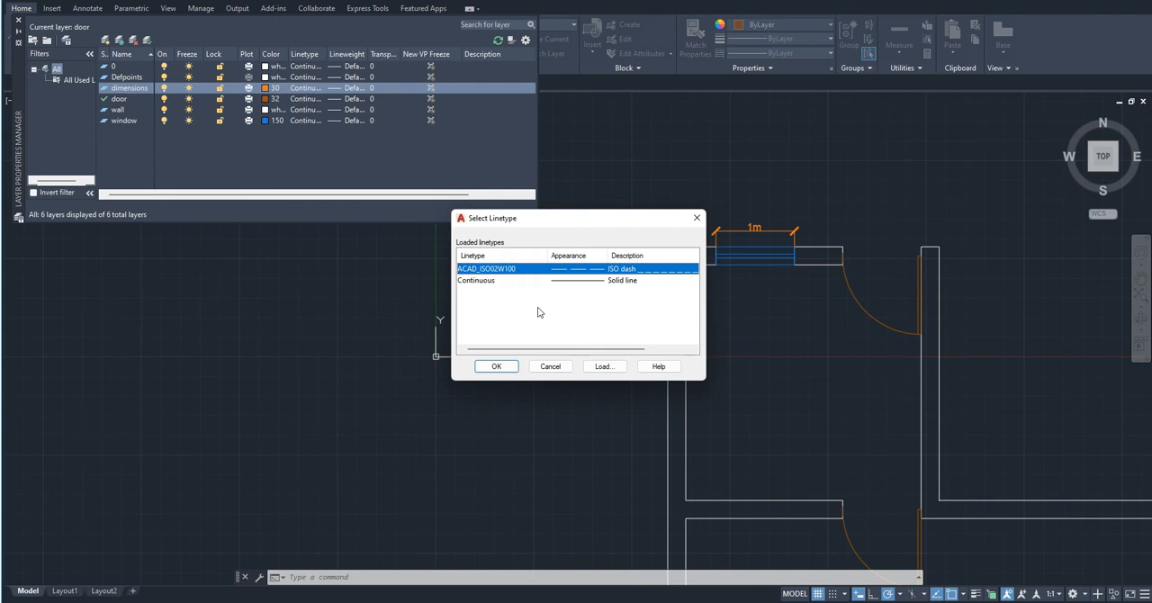
pyautogui.click(602, 367)
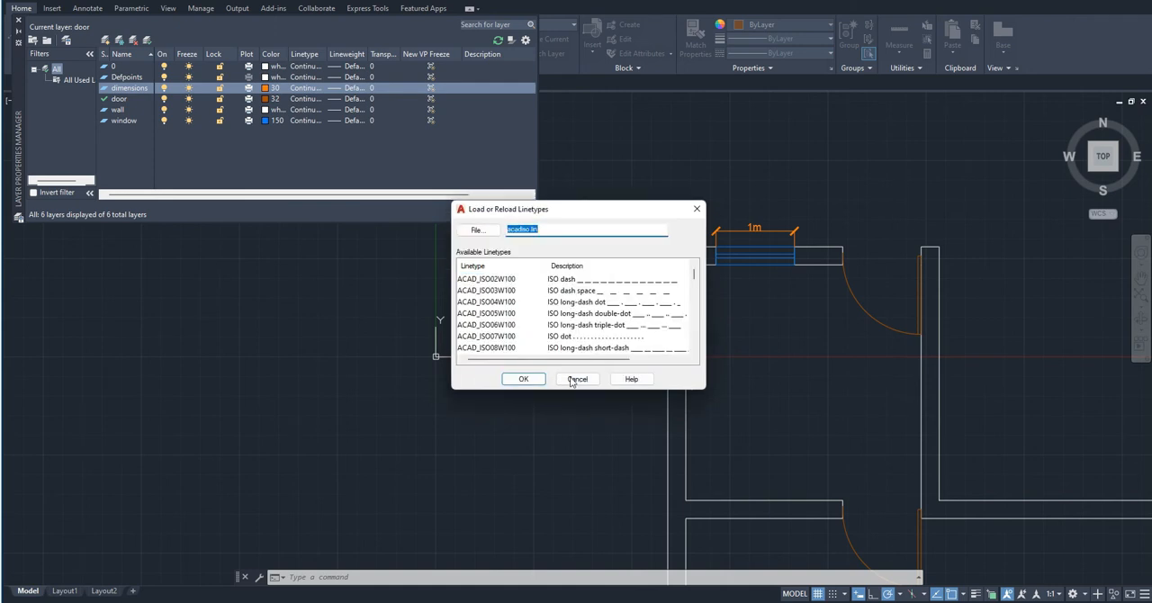
pyautogui.click(540, 379)
pyautogui.click(633, 327)
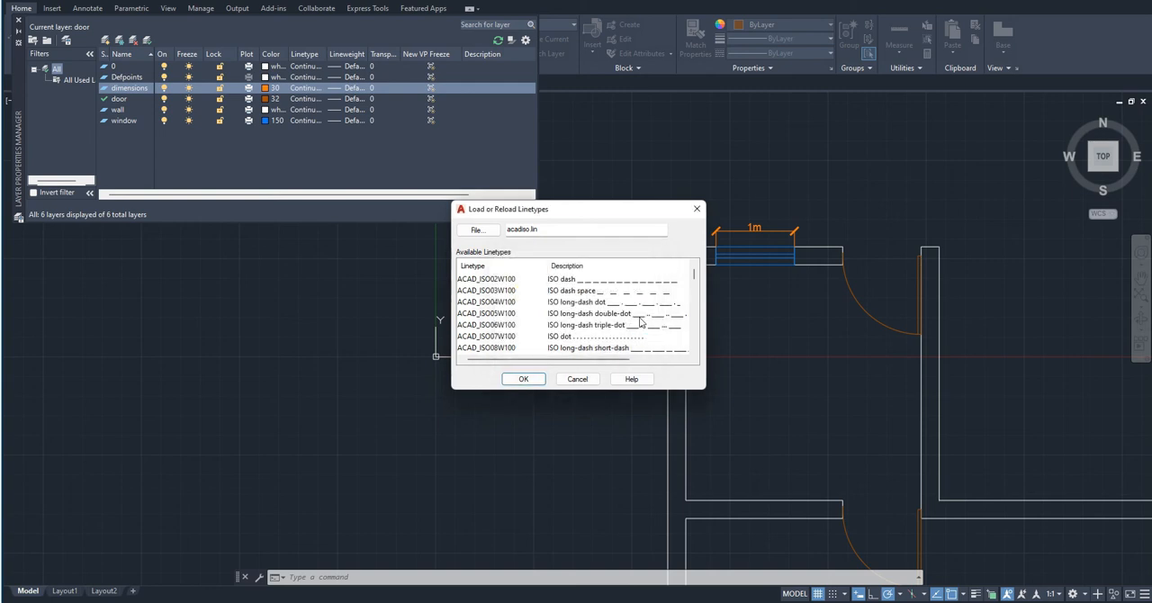
pyautogui.click(694, 214)
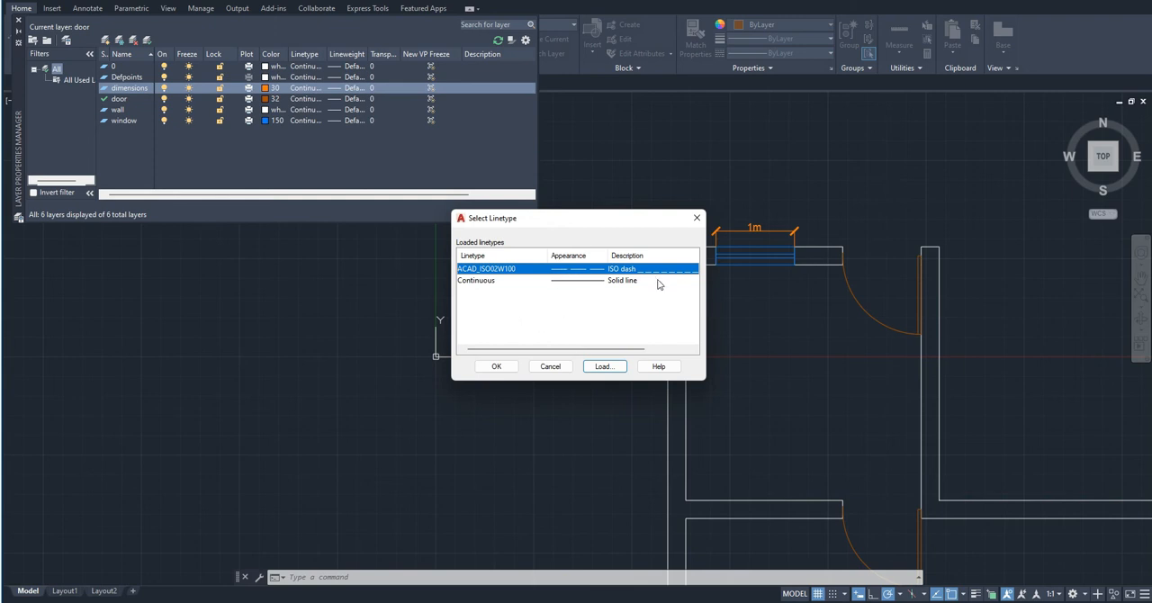
pyautogui.click(497, 366)
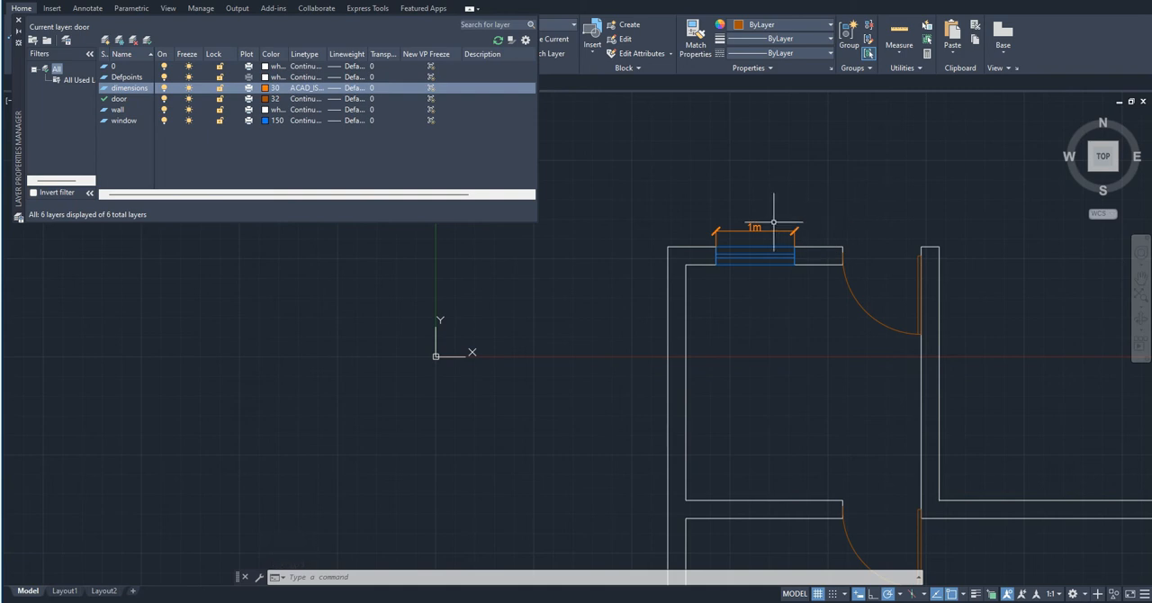
# - Examine at close range how the linetype displays on the window dimension's lines and tick marks
pyautogui.scroll(1, 772, 222)
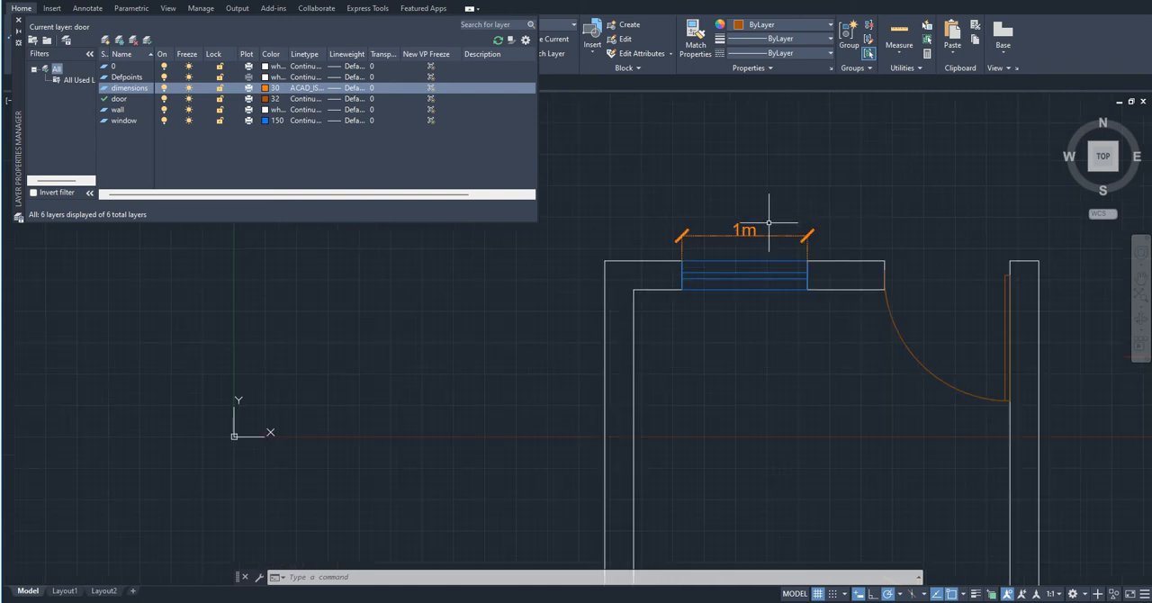
pyautogui.scroll(4, 756, 235)
pyautogui.scroll(2, 864, 203)
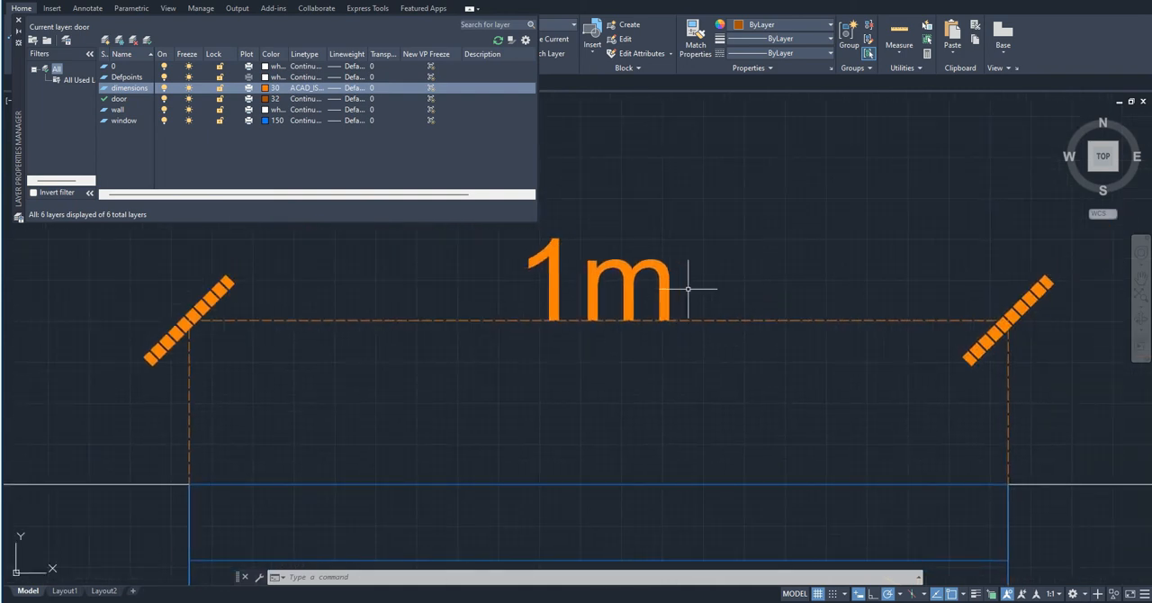
pyautogui.scroll(-2, 682, 290)
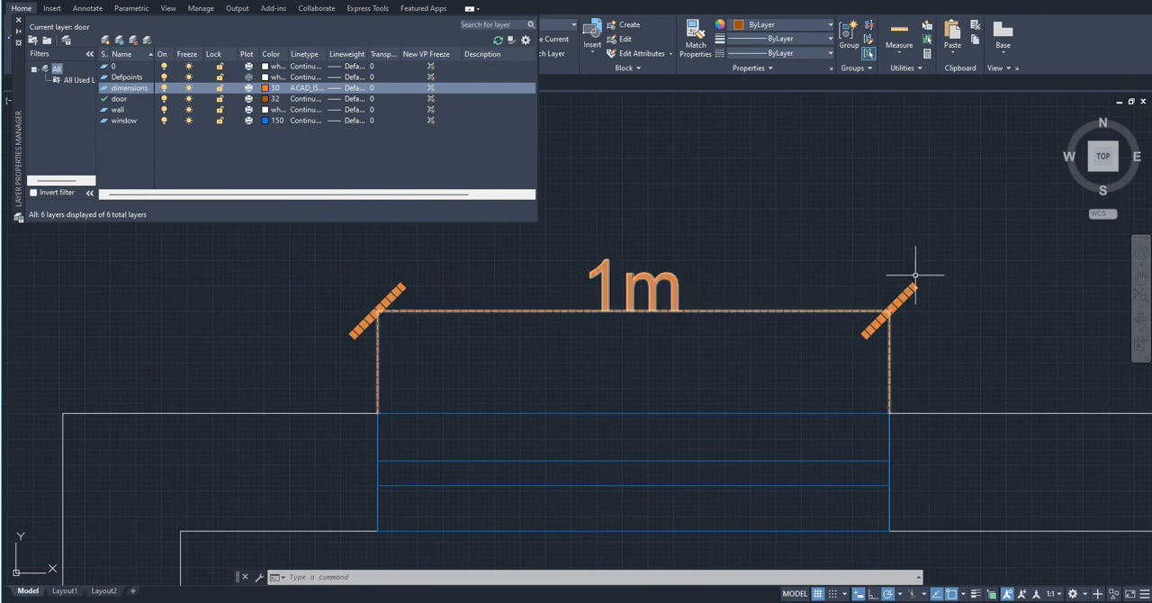
pyautogui.scroll(5, 275, 282)
pyautogui.scroll(-6, 372, 304)
pyautogui.scroll(3, 597, 282)
pyautogui.scroll(-5, 597, 310)
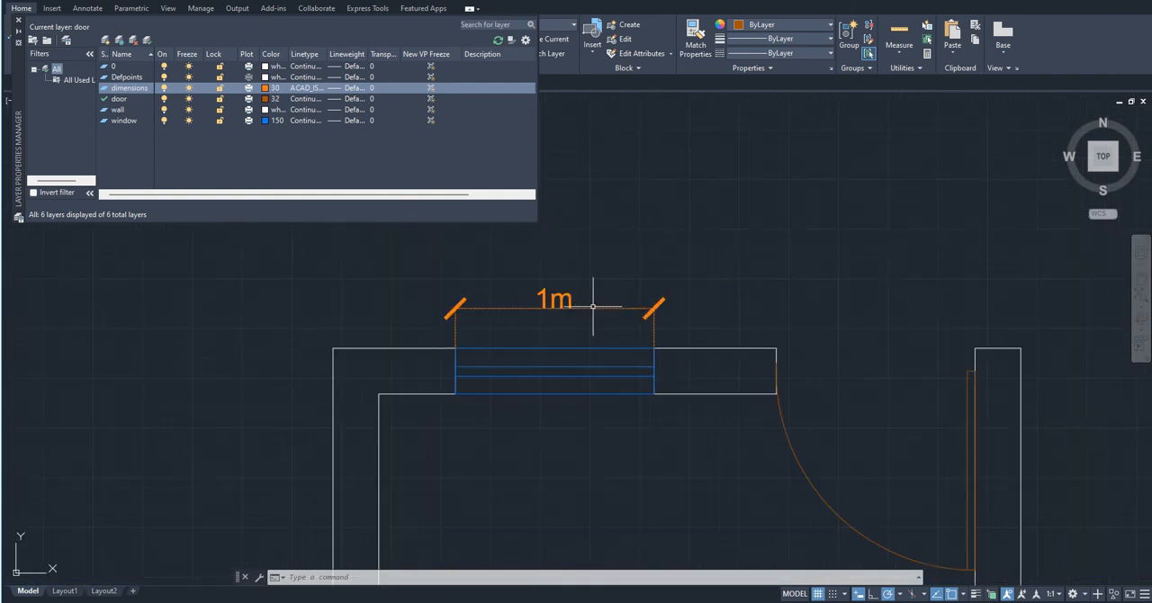
pyautogui.scroll(2, 491, 309)
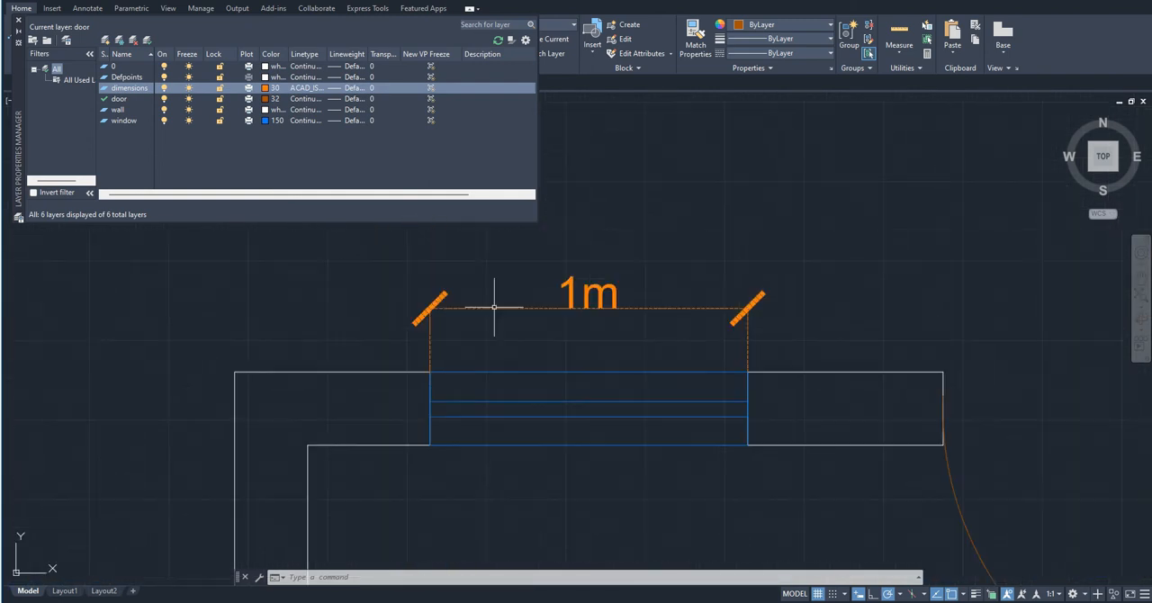
# - Set the wall layer's lineweight to 0.30 mm
pyautogui.click(353, 110)
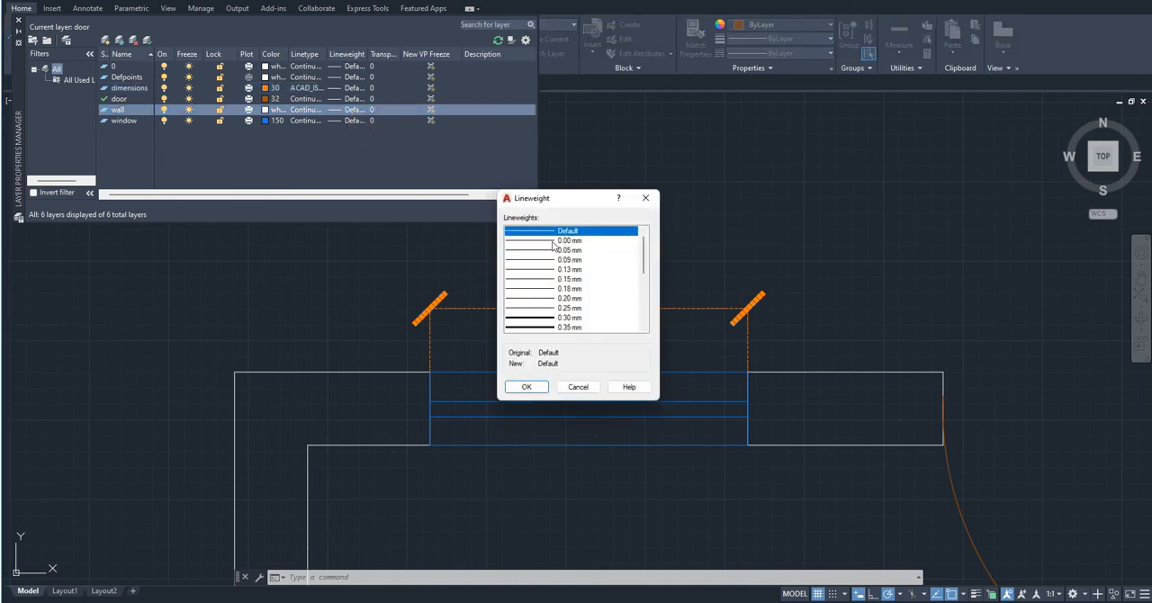
pyautogui.click(565, 319)
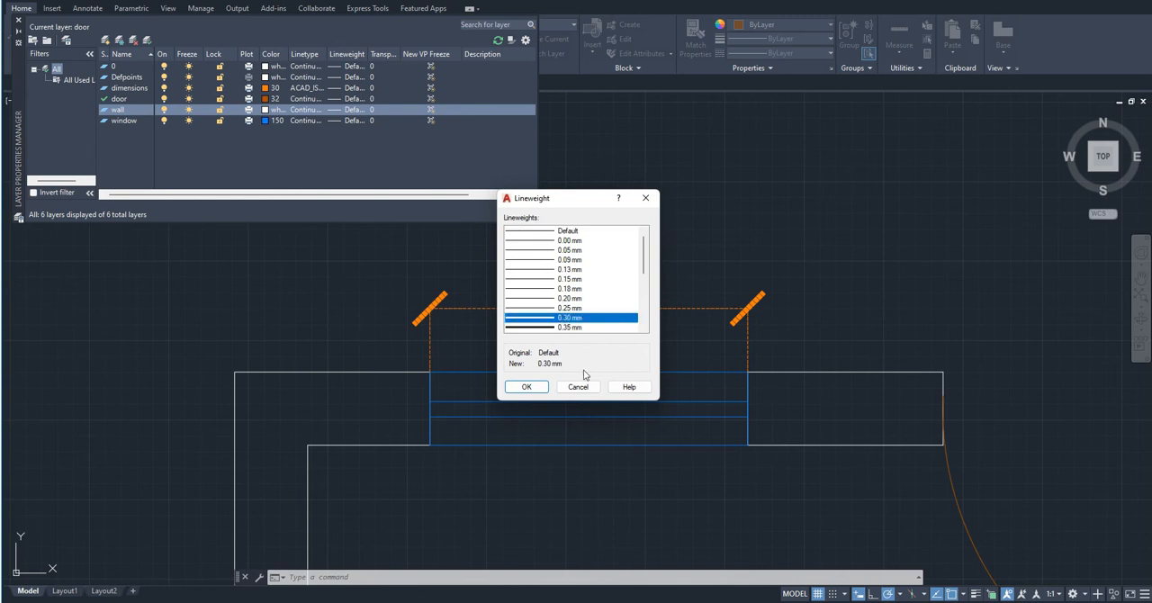
pyautogui.click(528, 387)
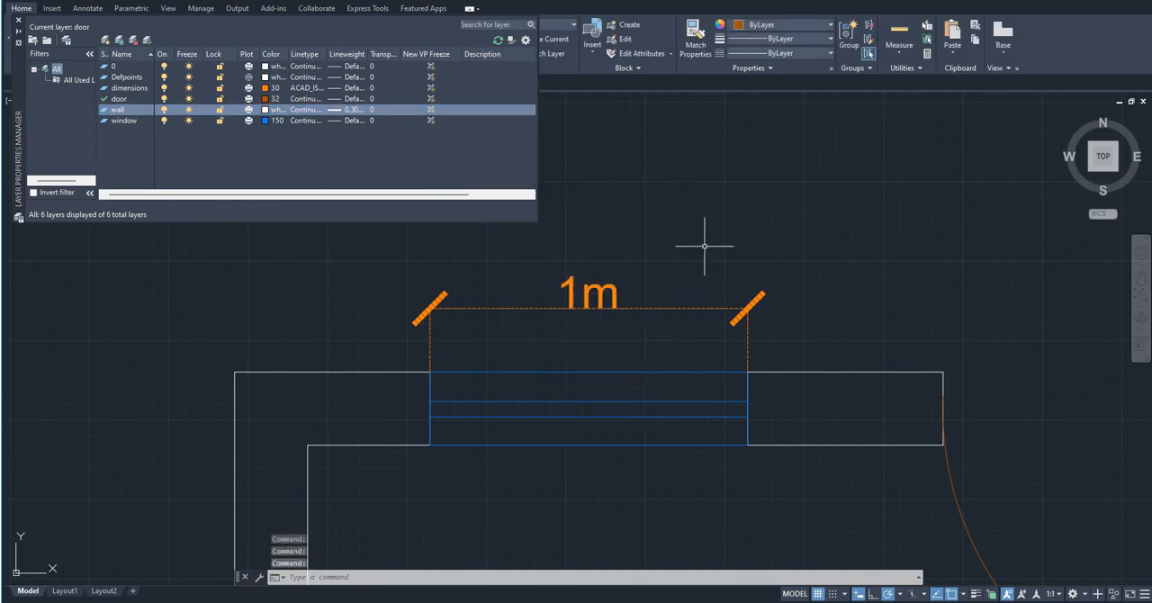
# - Turn on the display of lineweights in the drawing through the Lineweight Settings
pyautogui.scroll(-8, 514, 231)
pyautogui.scroll(4, 508, 244)
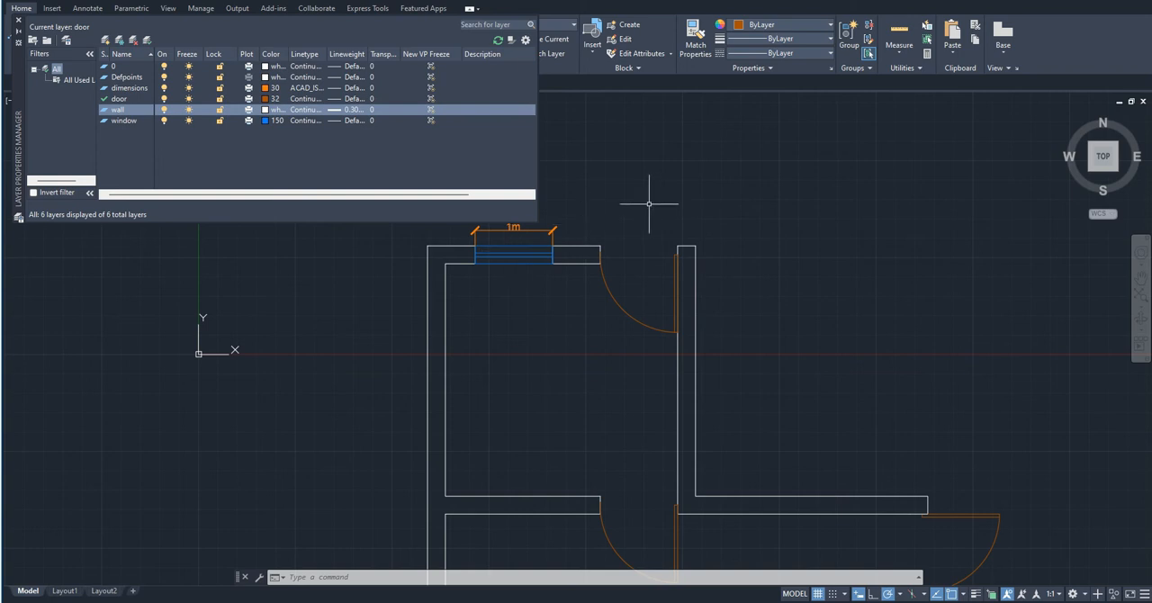
pyautogui.write('LI')
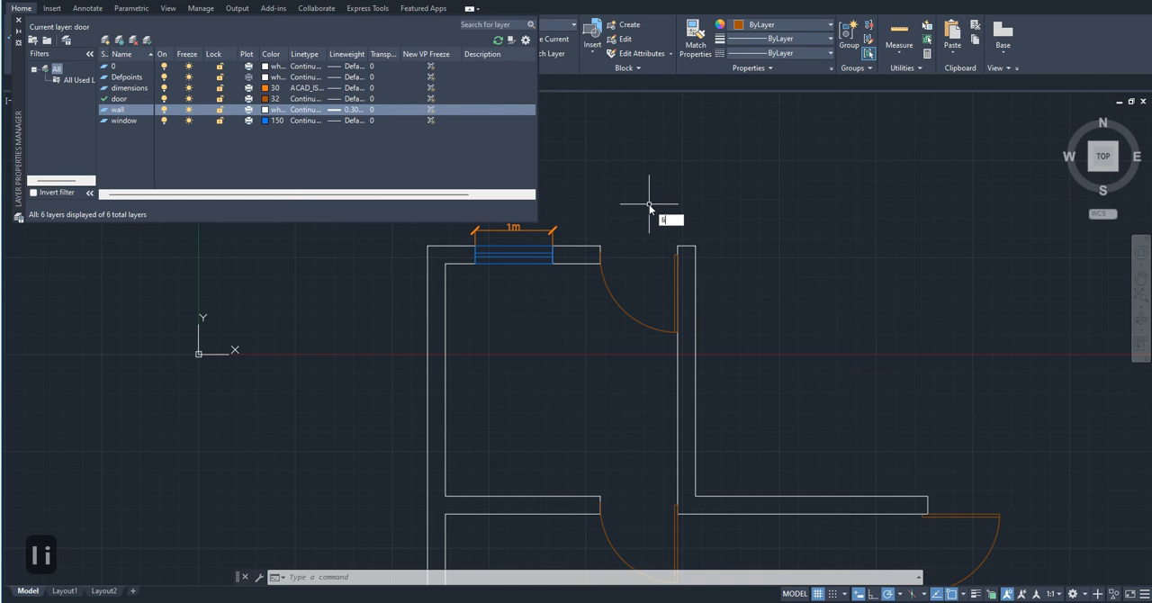
pyautogui.write('NE')
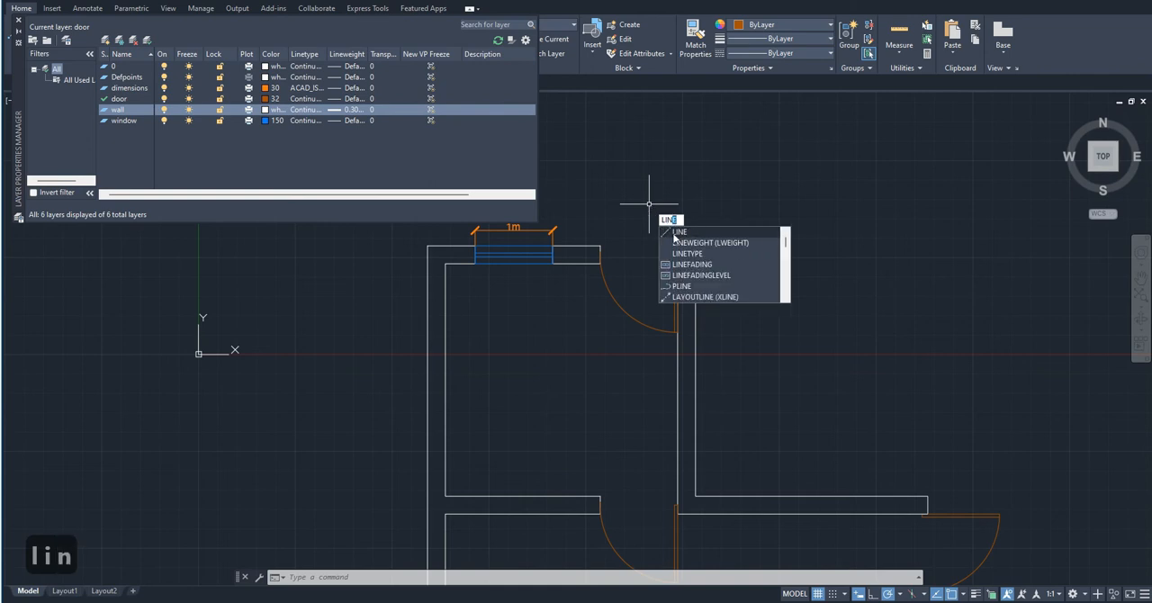
pyautogui.click(686, 243)
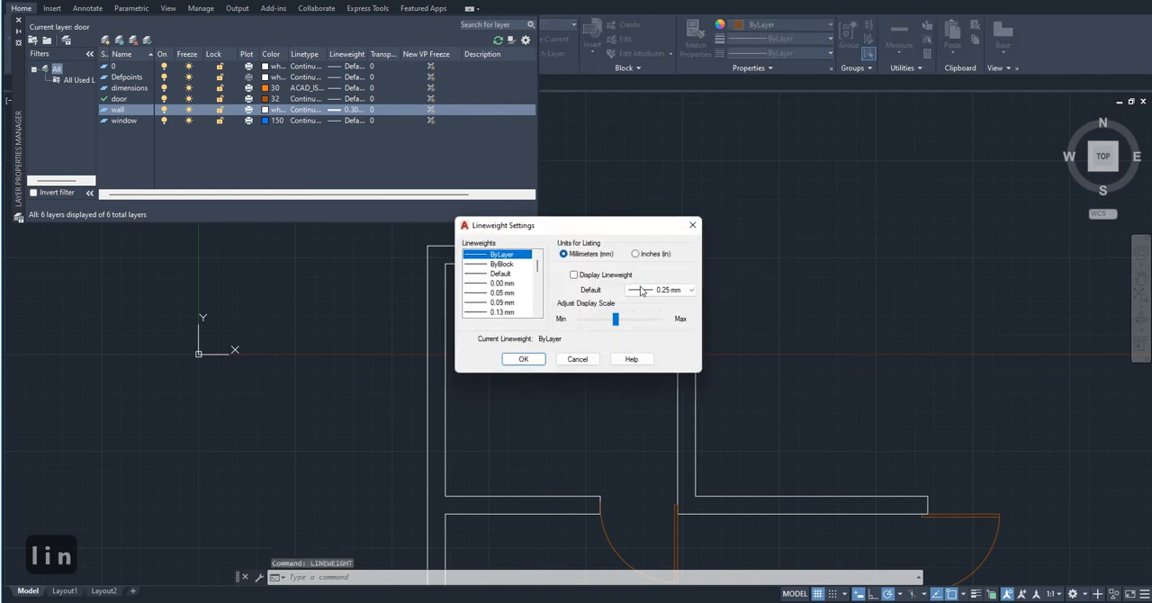
pyautogui.click(574, 280)
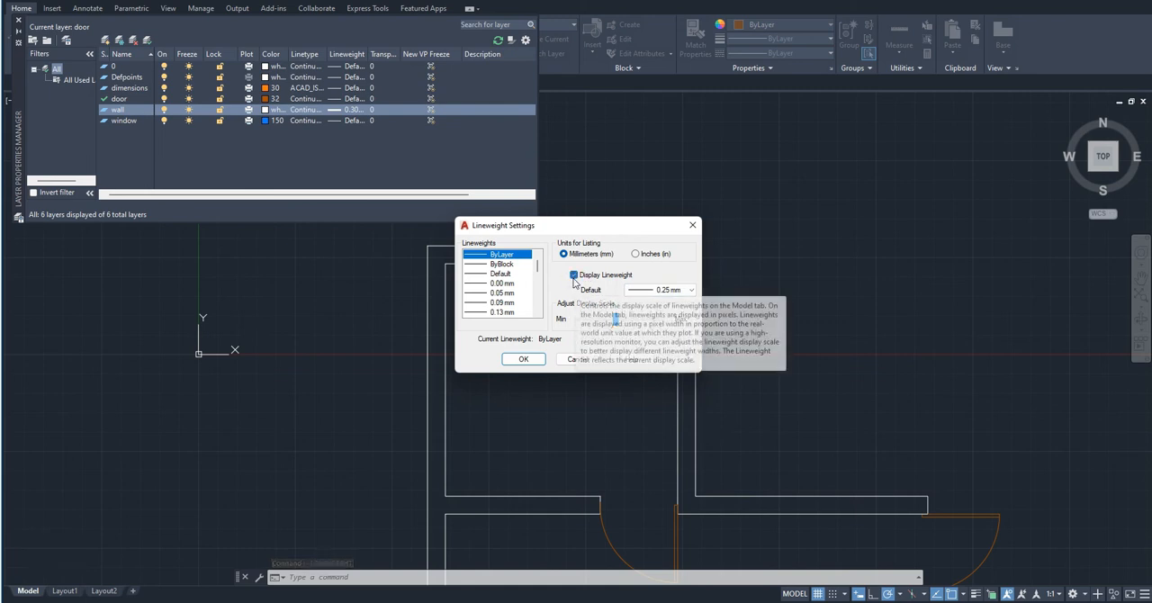
pyautogui.click(523, 359)
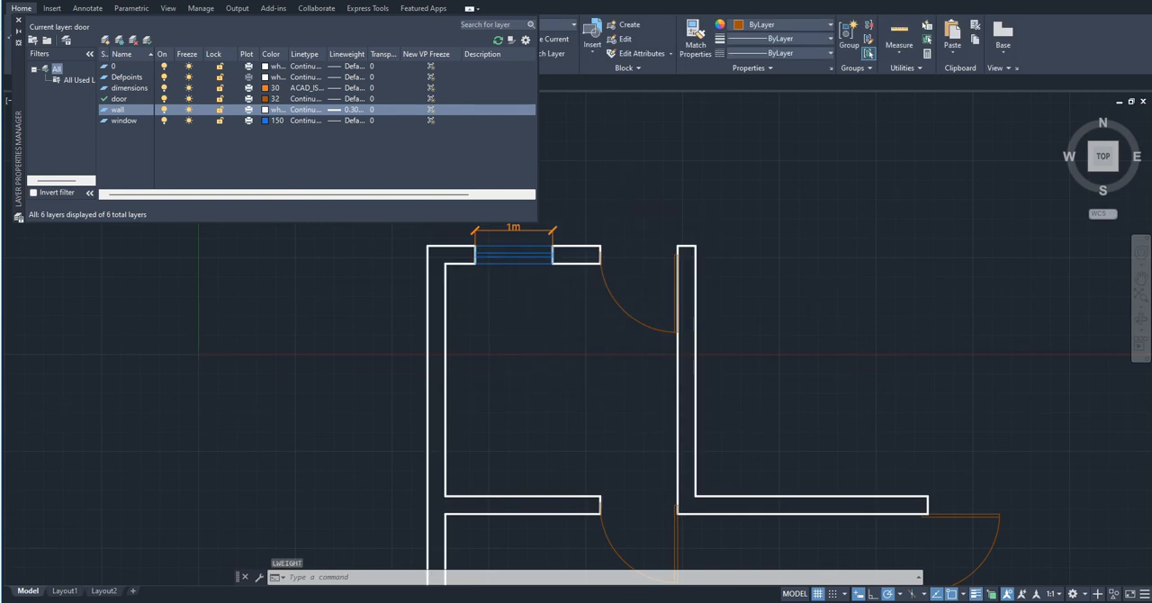
# - Examine at close range how the wall outlines' lineweight displays around the dimensioned window, selecting one outer wall line to check it
pyautogui.scroll(-5, 630, 184)
pyautogui.scroll(6, 629, 184)
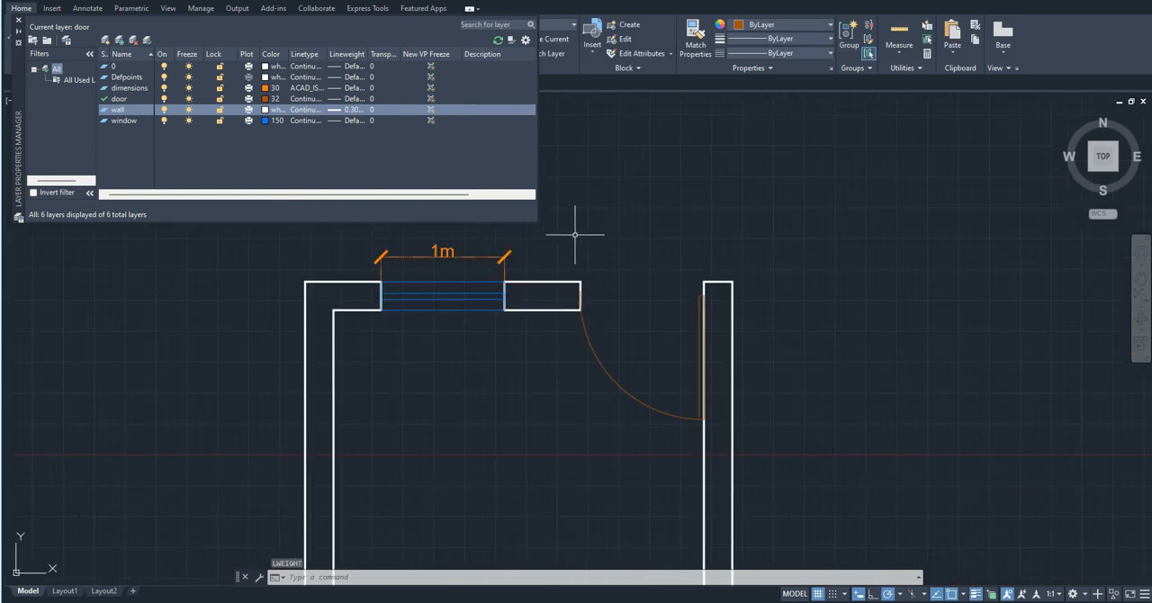
pyautogui.scroll(6, 373, 288)
pyautogui.scroll(-3, 373, 293)
pyautogui.moveTo(375, 293); pyautogui.dragTo(427, 373, button='middle')
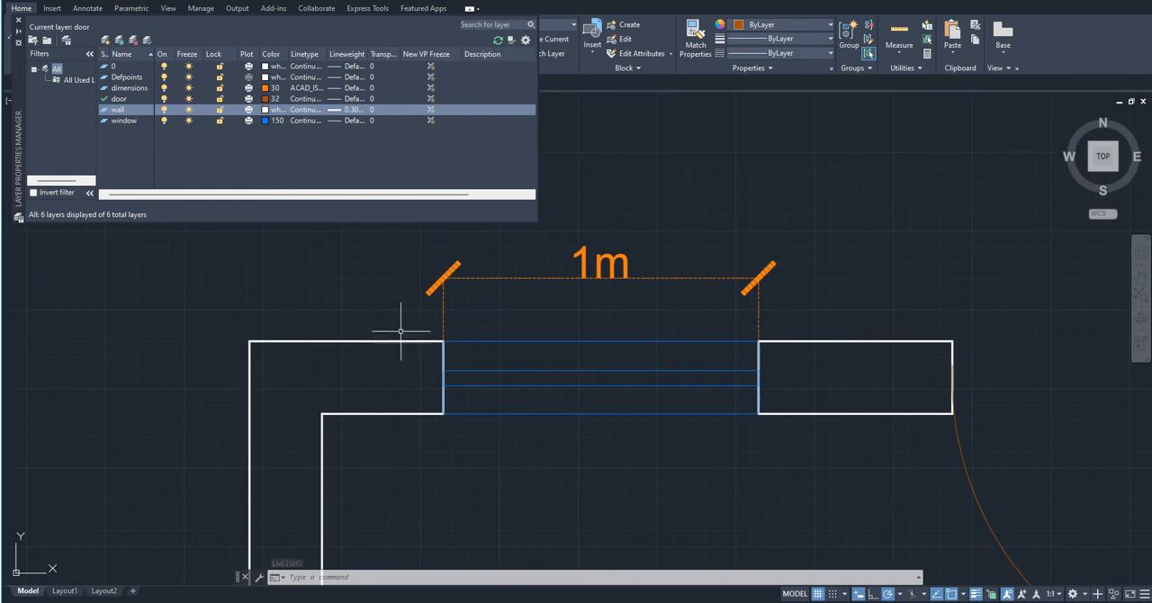
pyautogui.click(395, 357)
pyautogui.click(391, 330)
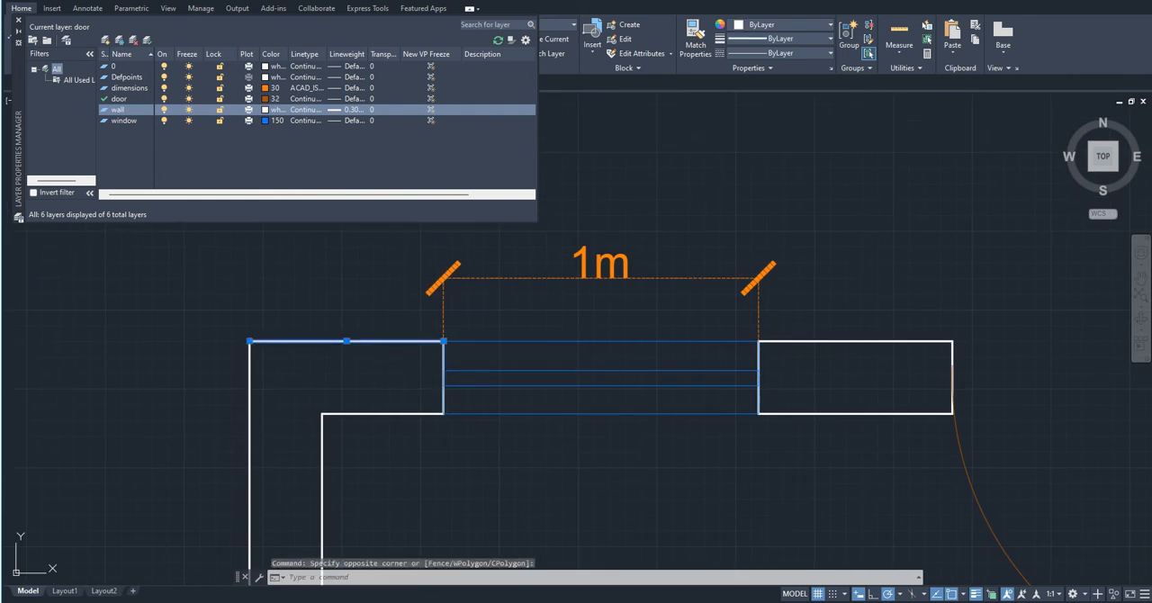
pyautogui.press('Escape')
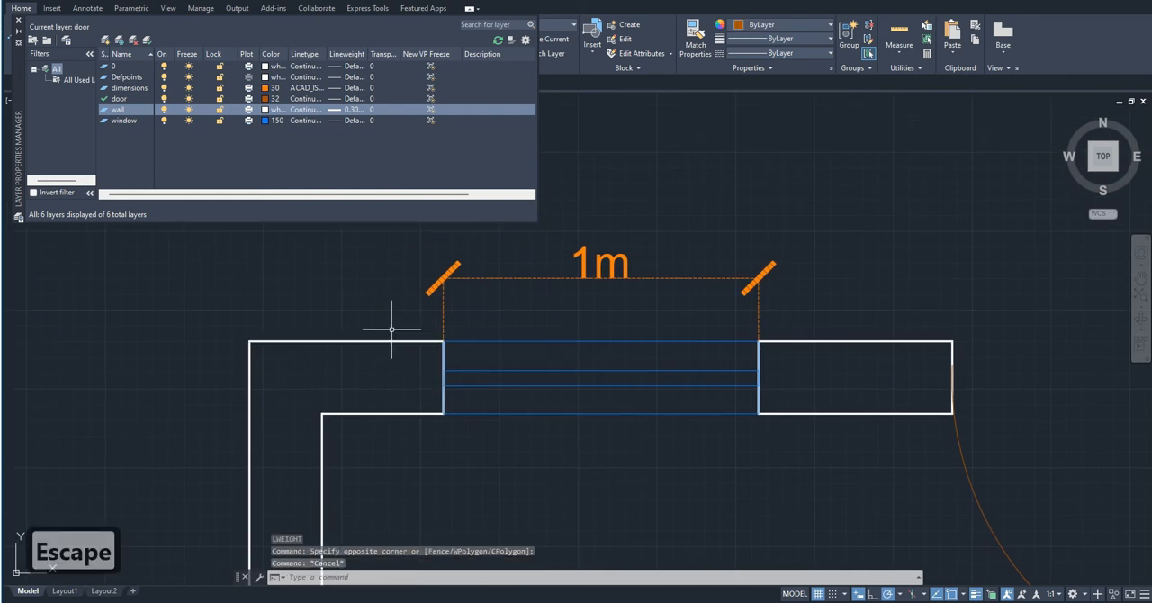
# - View the wall layer's transparency setting and close the Layer Properties Manager
pyautogui.click(375, 110)
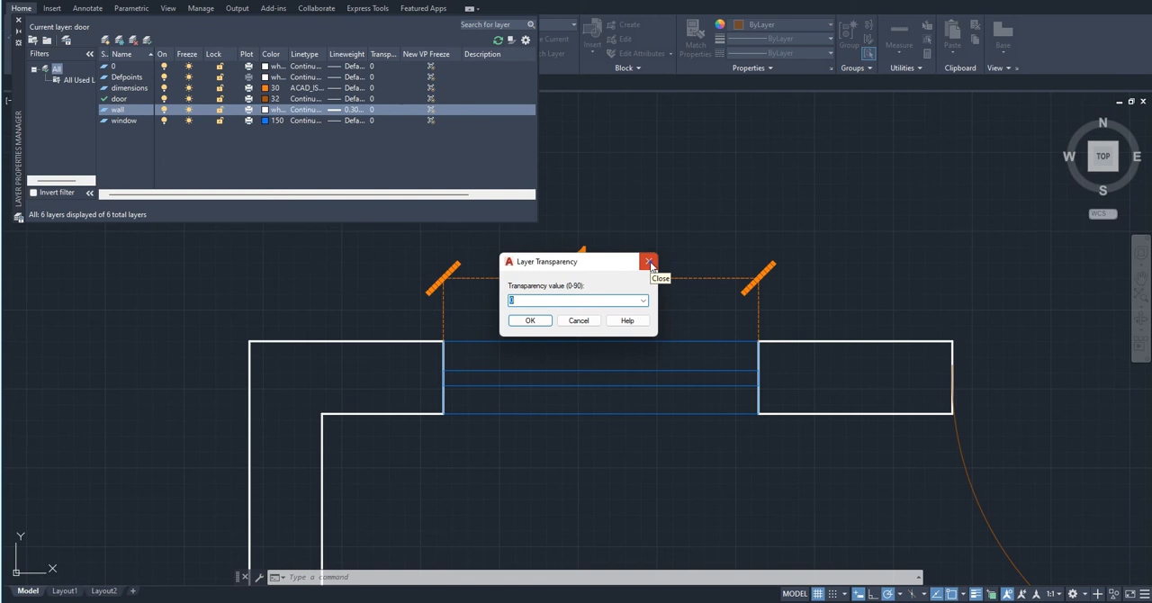
pyautogui.click(650, 262)
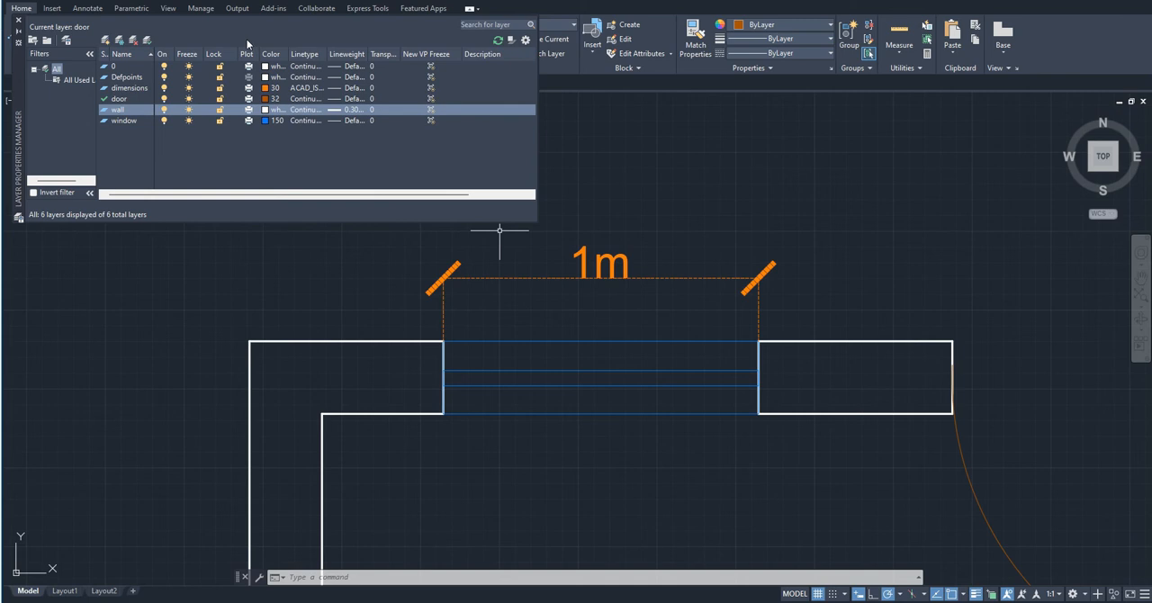
pyautogui.click(432, 110)
pyautogui.scroll(-10, 615, 158)
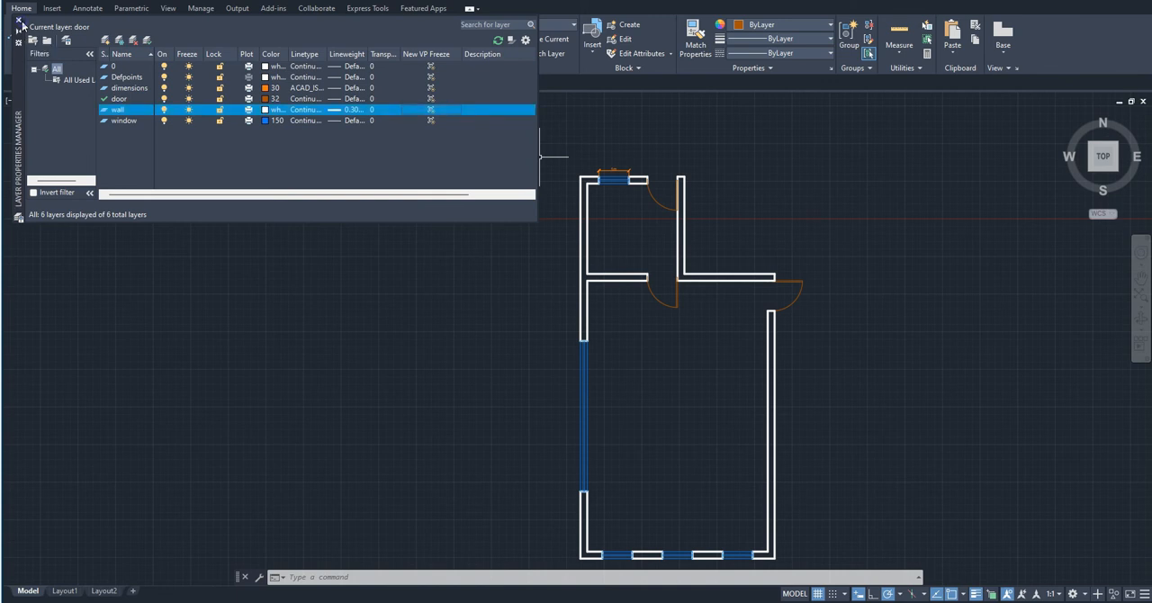
pyautogui.click(19, 20)
pyautogui.moveTo(652, 317)
pyautogui.mouseDown(button='middle')
pyautogui.moveTo(228, 274)
pyautogui.moveTo(390, 277)
pyautogui.mouseUp(button='middle')
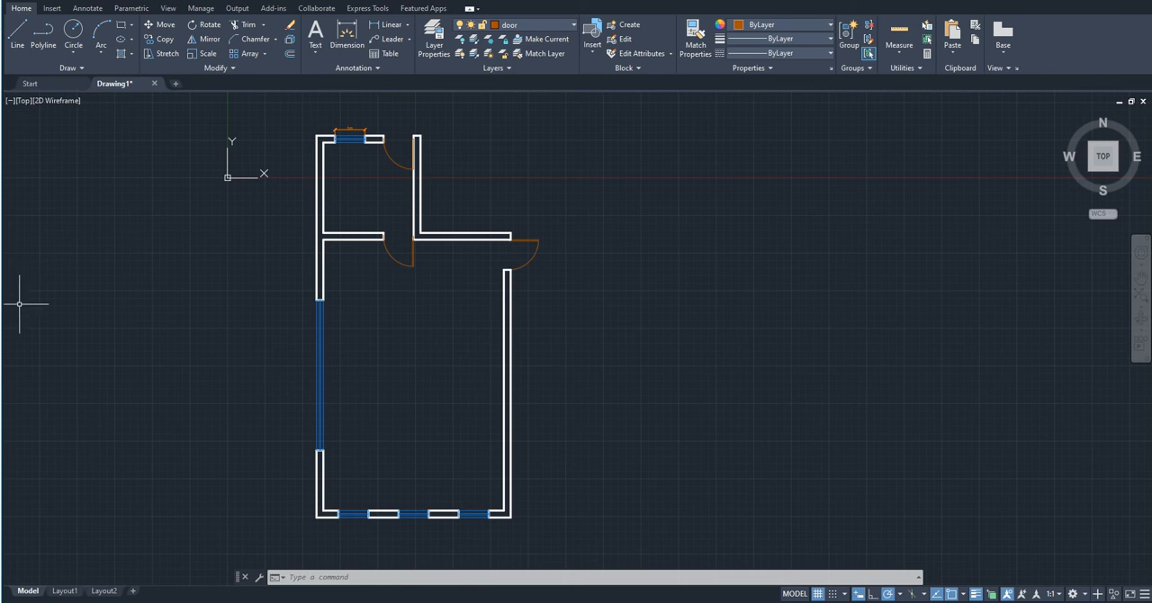
# - Place the single-line text FOYER in the small upper room with a text height of 250 and rotation angle 0
pyautogui.click(314, 53)
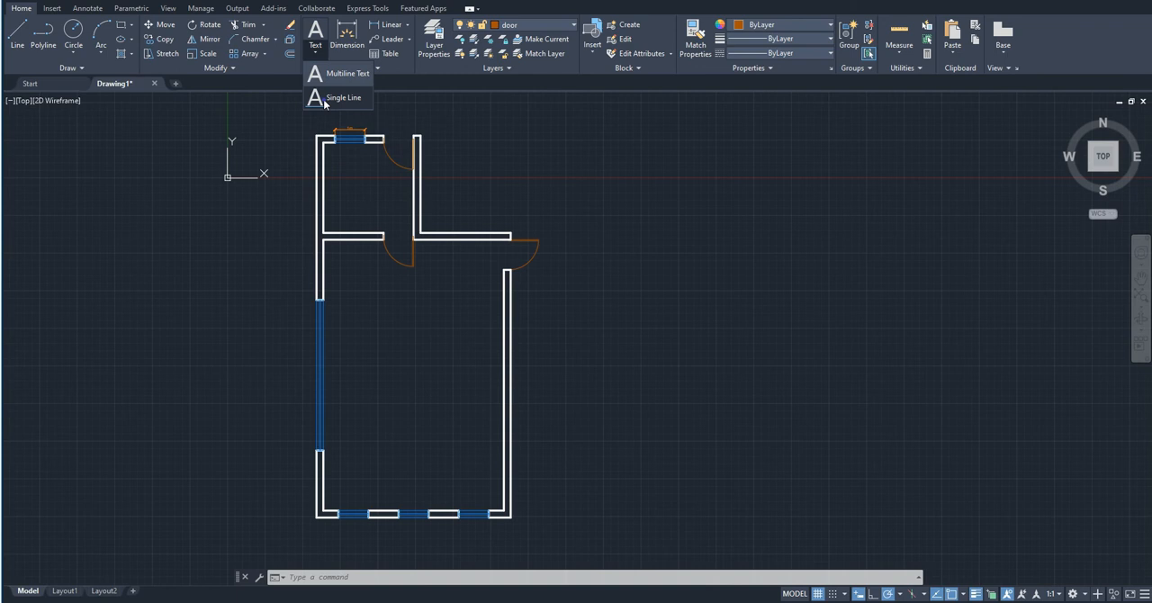
pyautogui.click(329, 99)
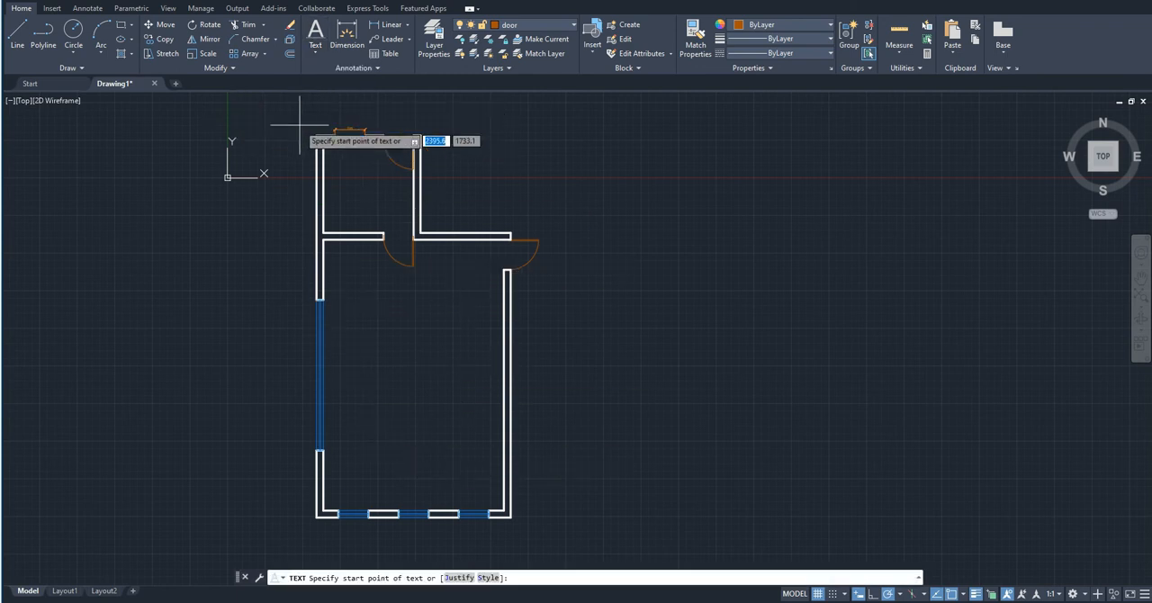
pyautogui.scroll(3, 288, 126)
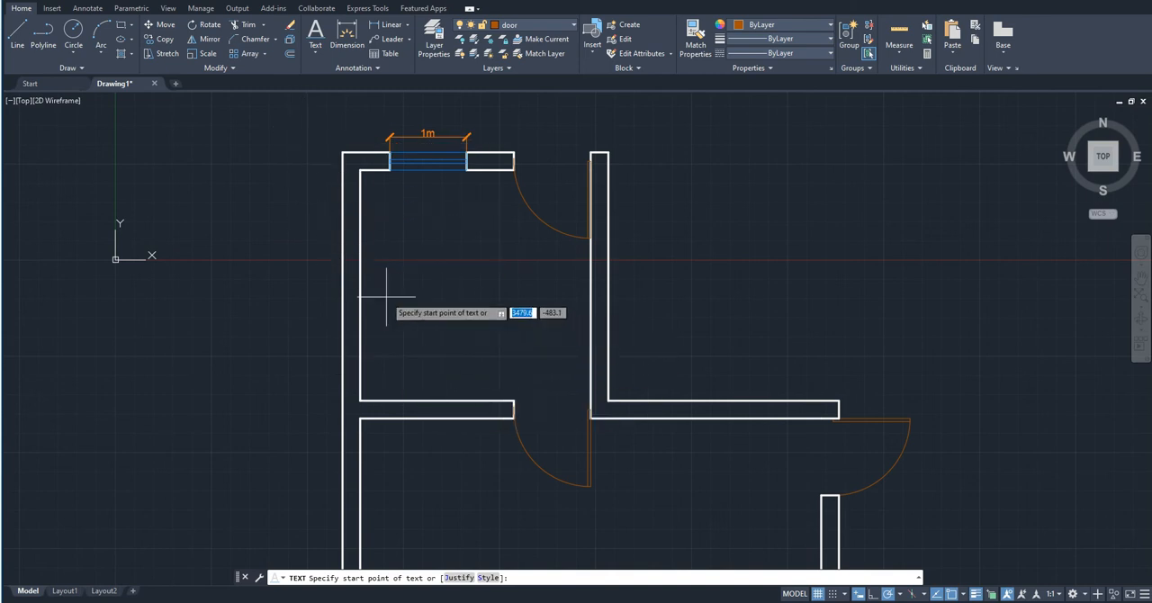
pyautogui.scroll(2, 393, 286)
pyautogui.scroll(-2, 395, 315)
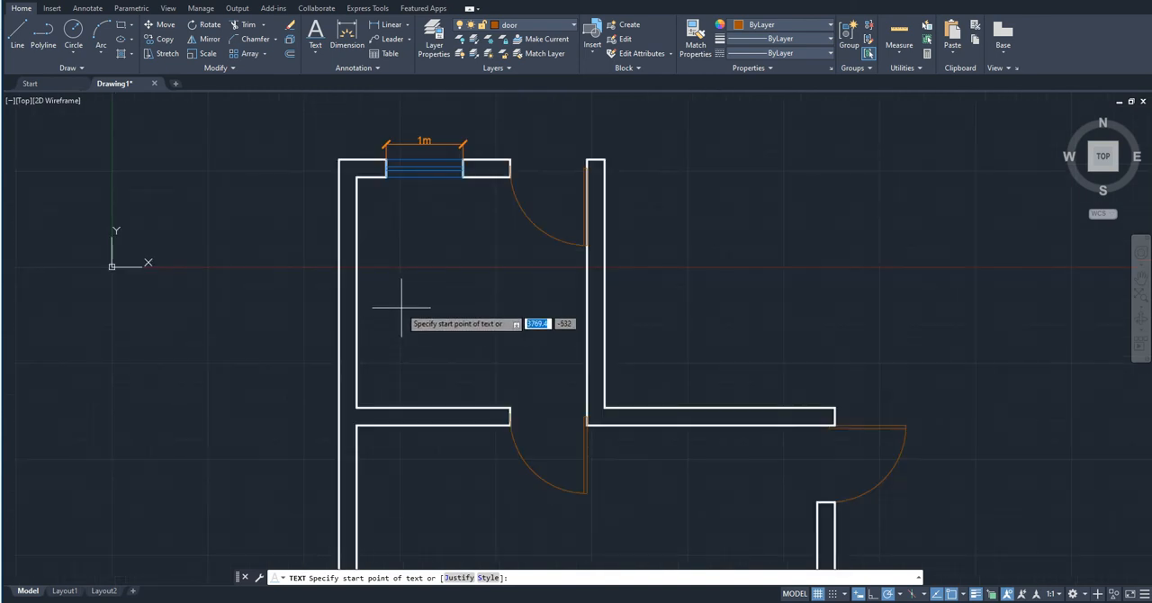
pyautogui.click(408, 306)
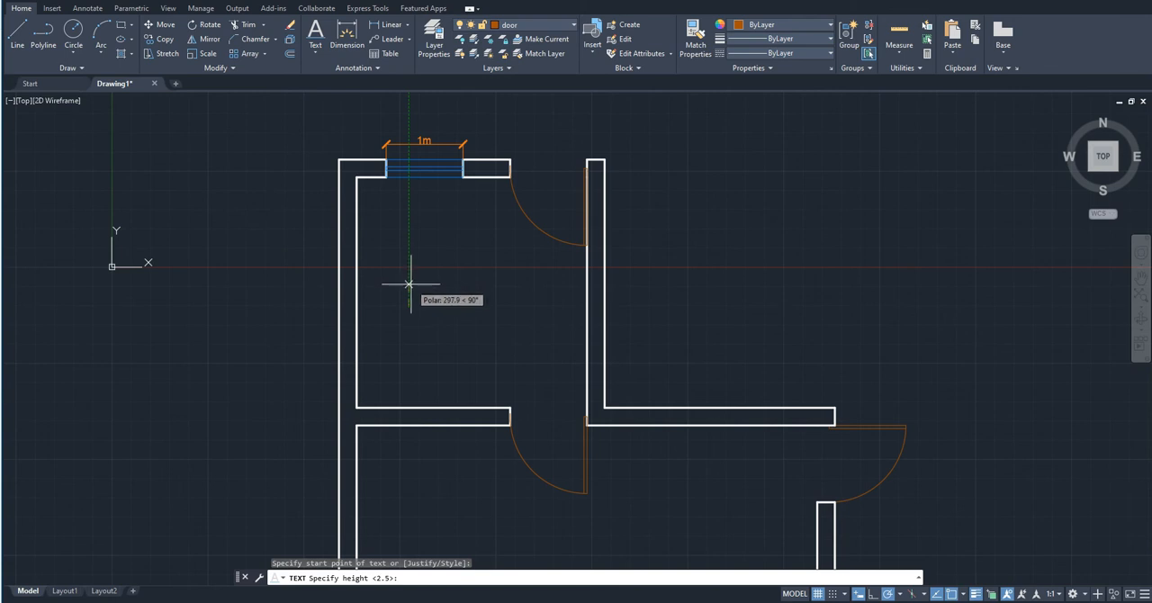
pyautogui.write('250')
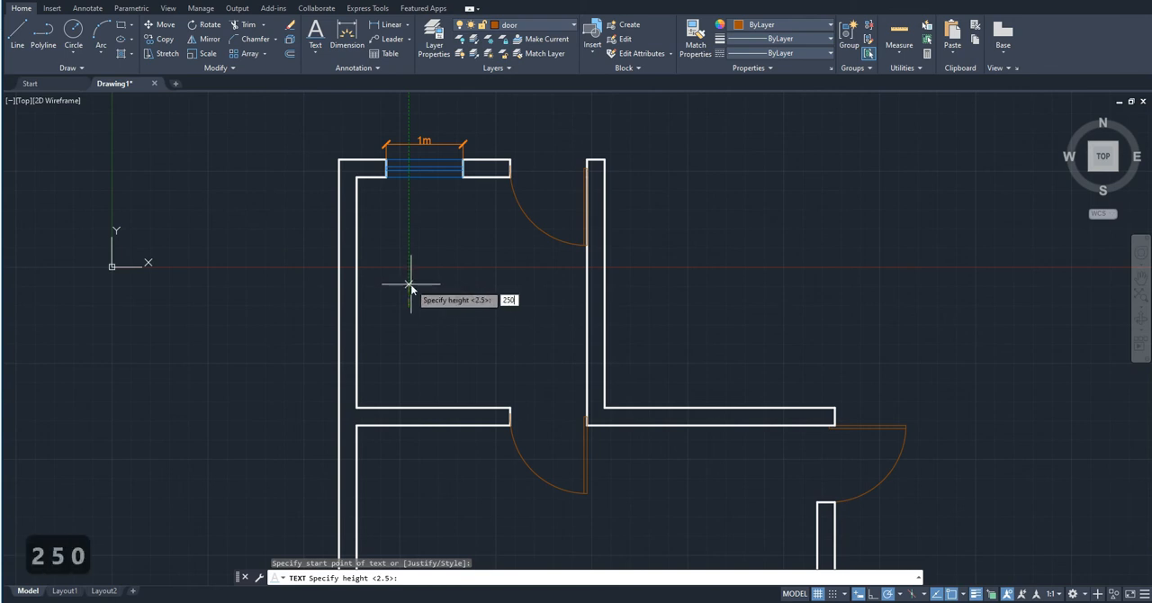
pyautogui.press('Return')
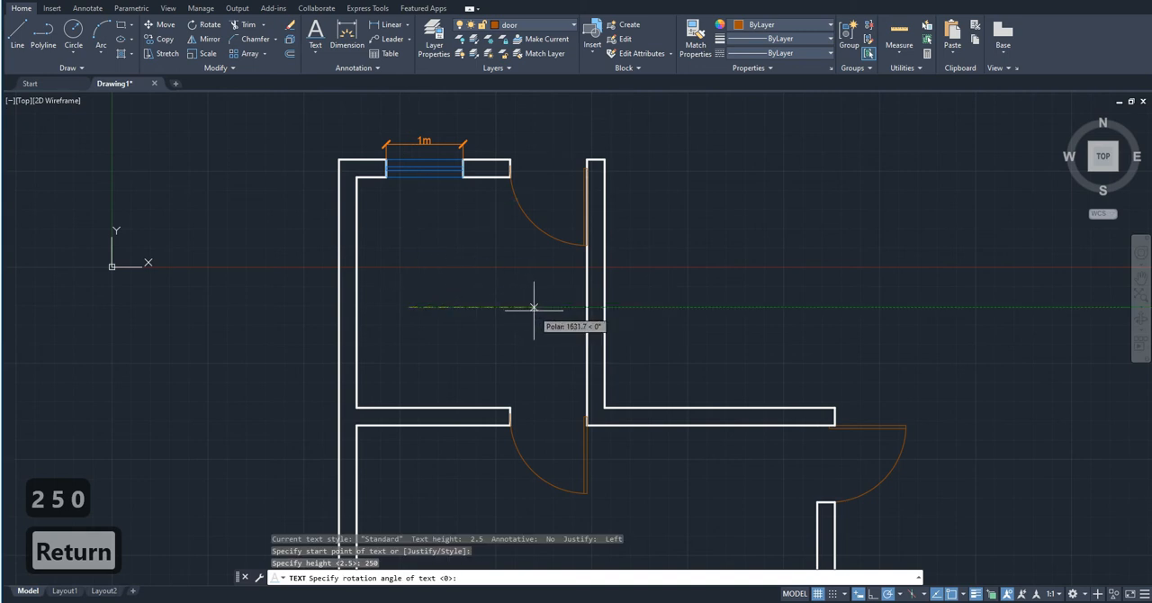
pyautogui.press('Return')
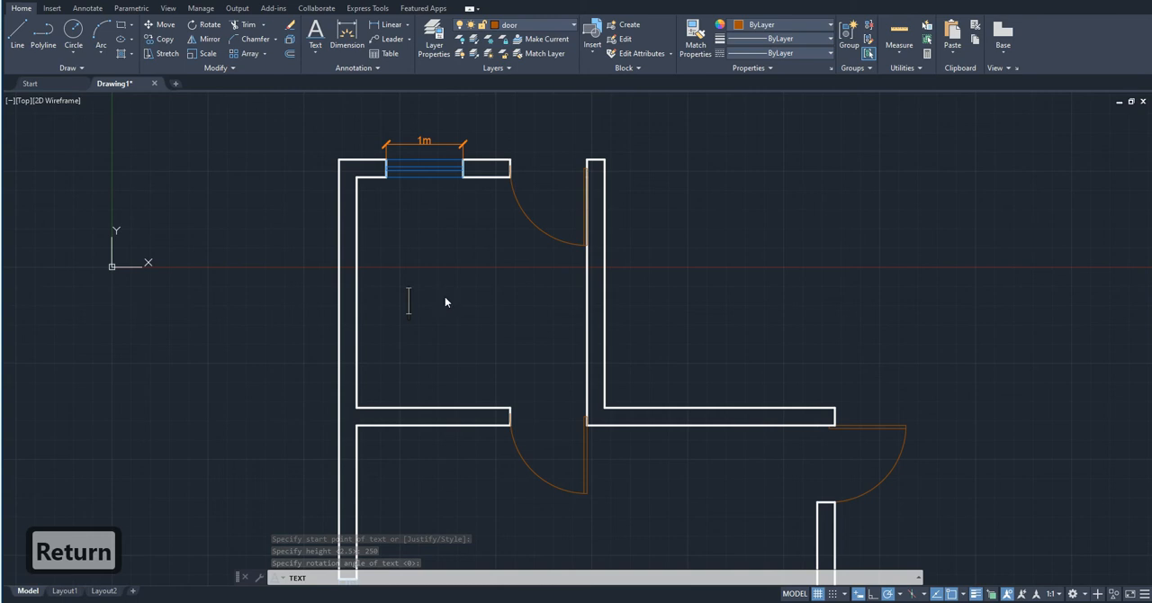
pyautogui.press('capslock')
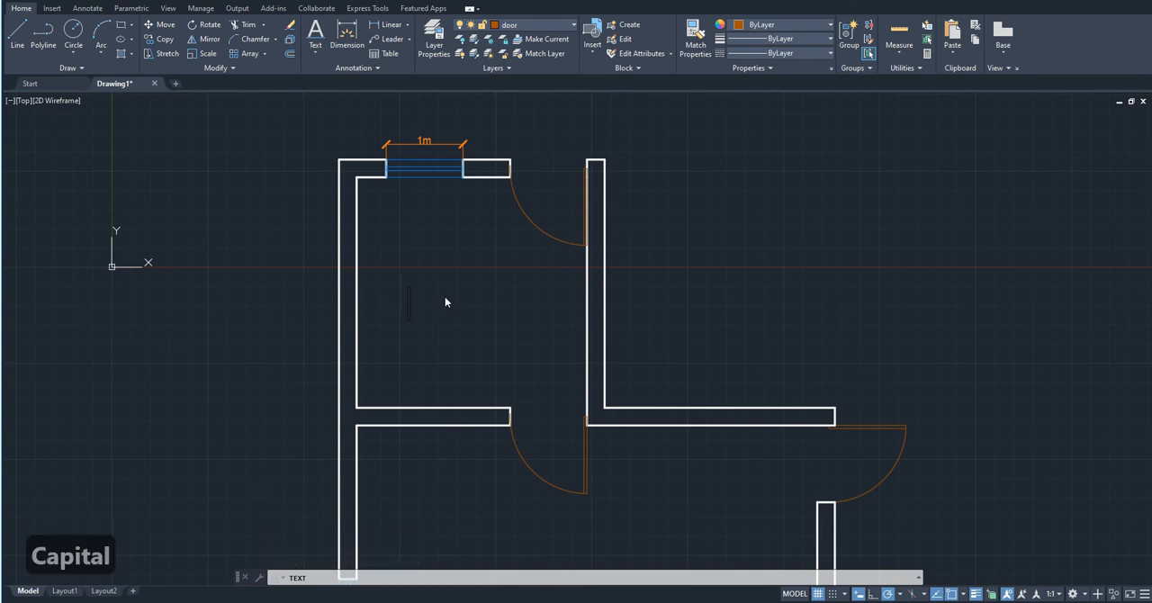
pyautogui.write('FOYER')
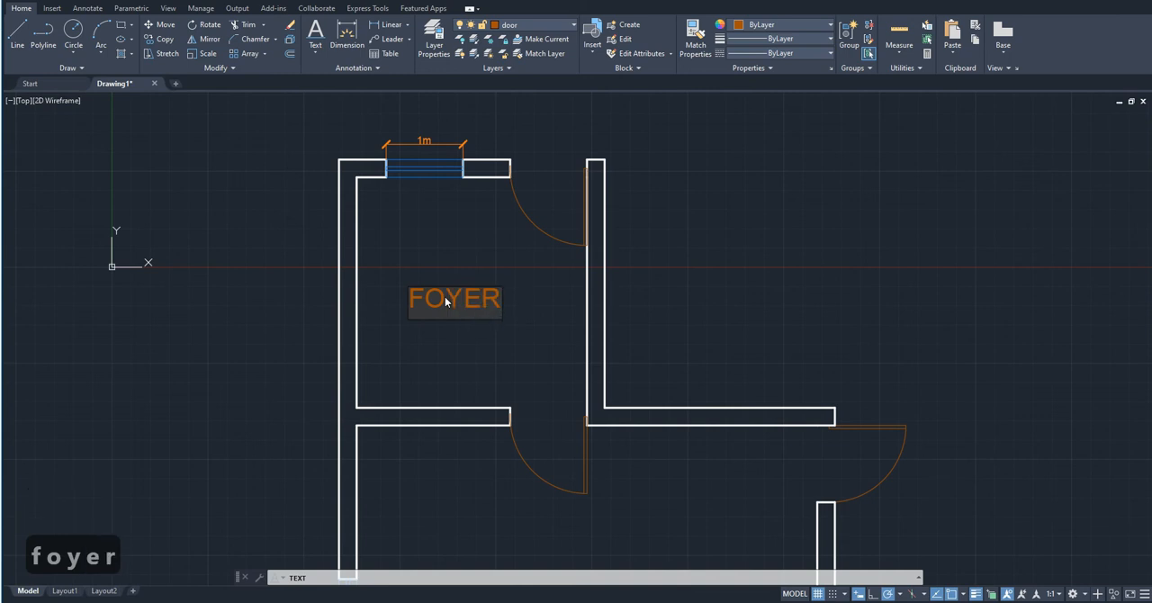
pyautogui.click(539, 356)
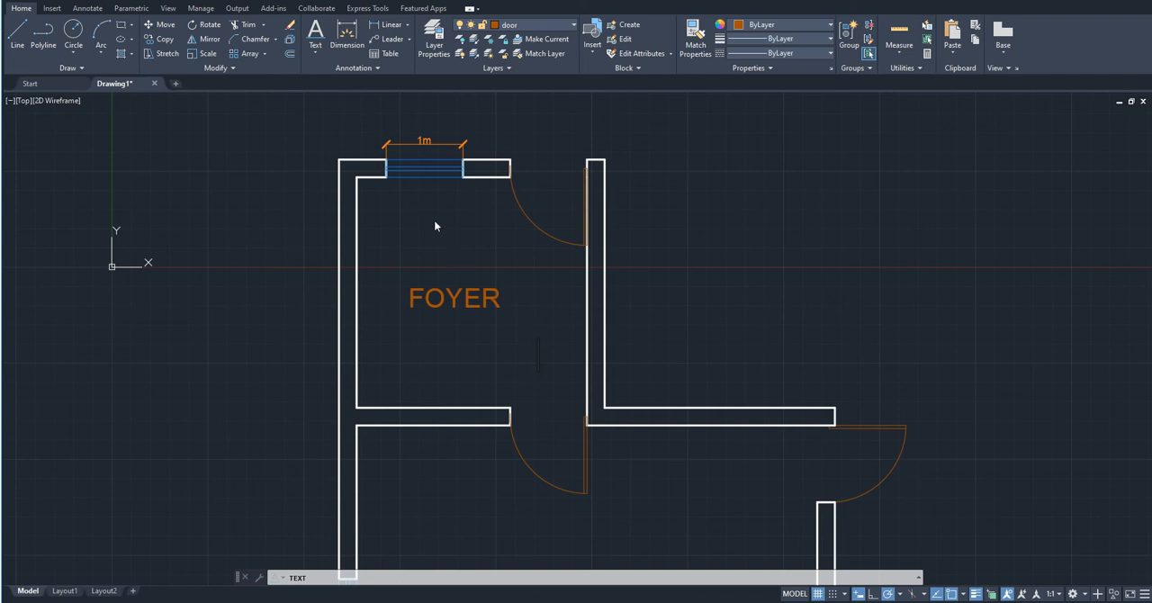
# - Add the single-line text LIVING ROOM in the middle of the large room and finish the Text command
pyautogui.scroll(-6, 473, 198)
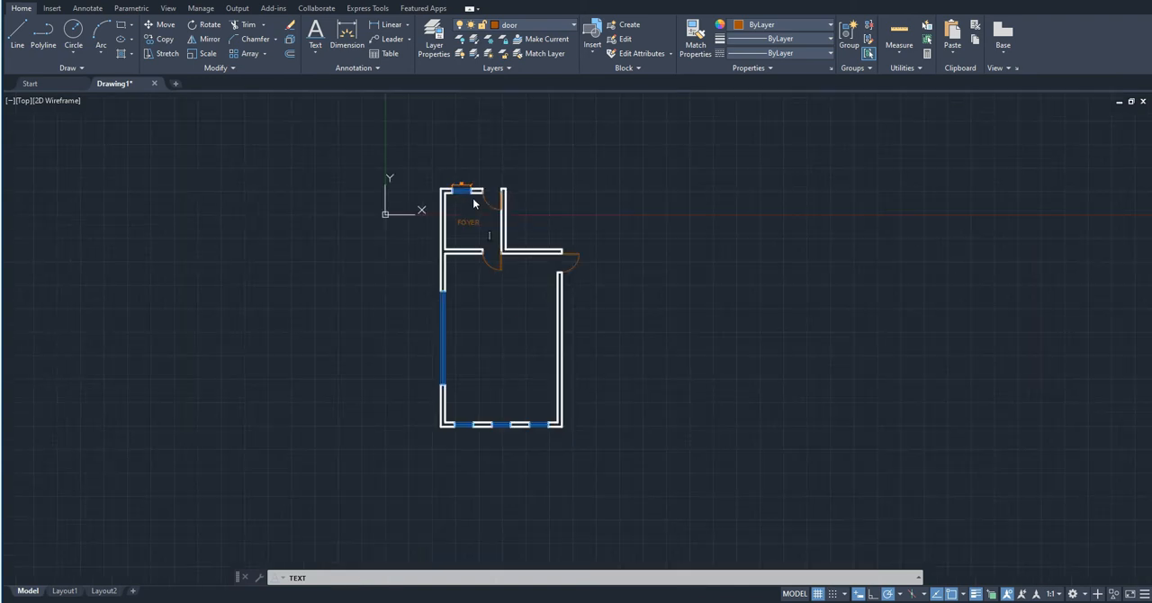
pyautogui.scroll(2, 473, 198)
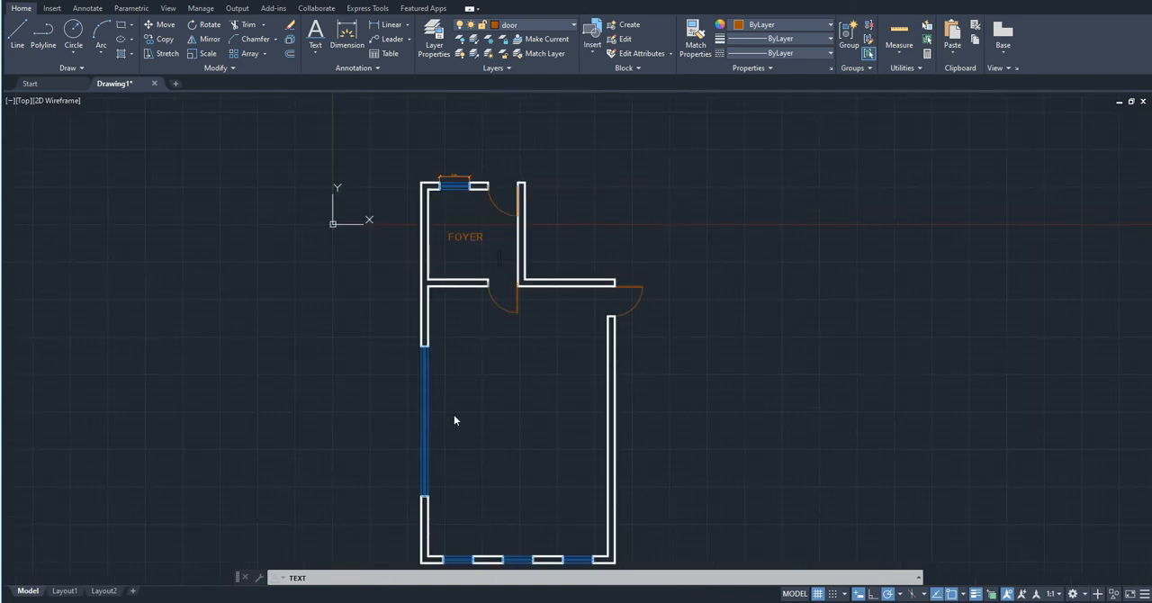
pyautogui.click(481, 389)
pyautogui.write('li')
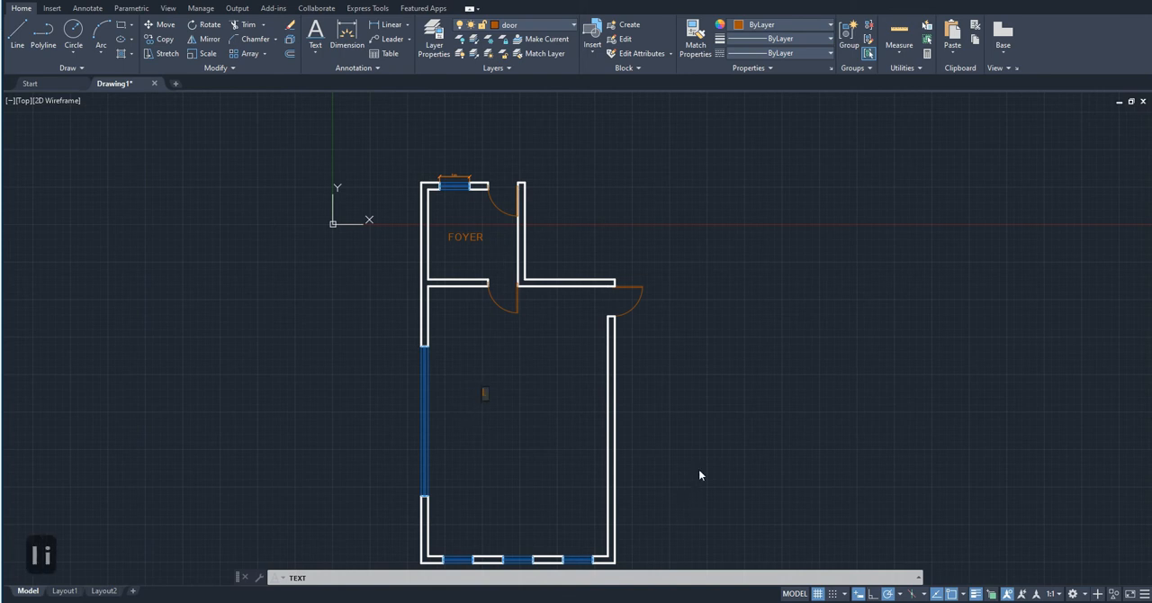
pyautogui.write('ving room')
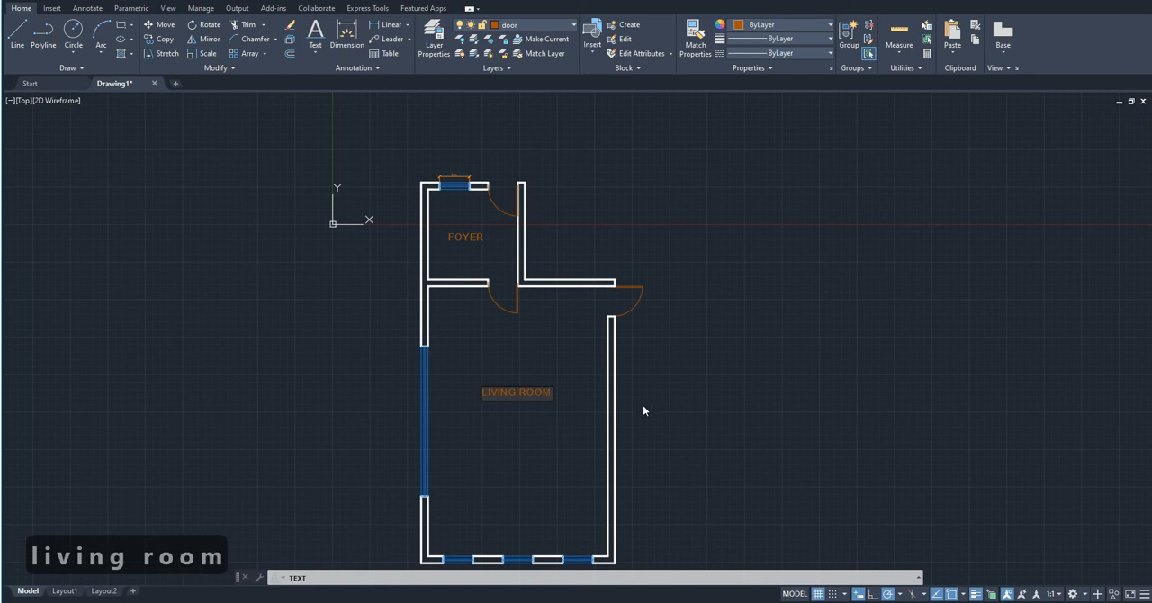
pyautogui.click(522, 363)
pyautogui.press('Escape')
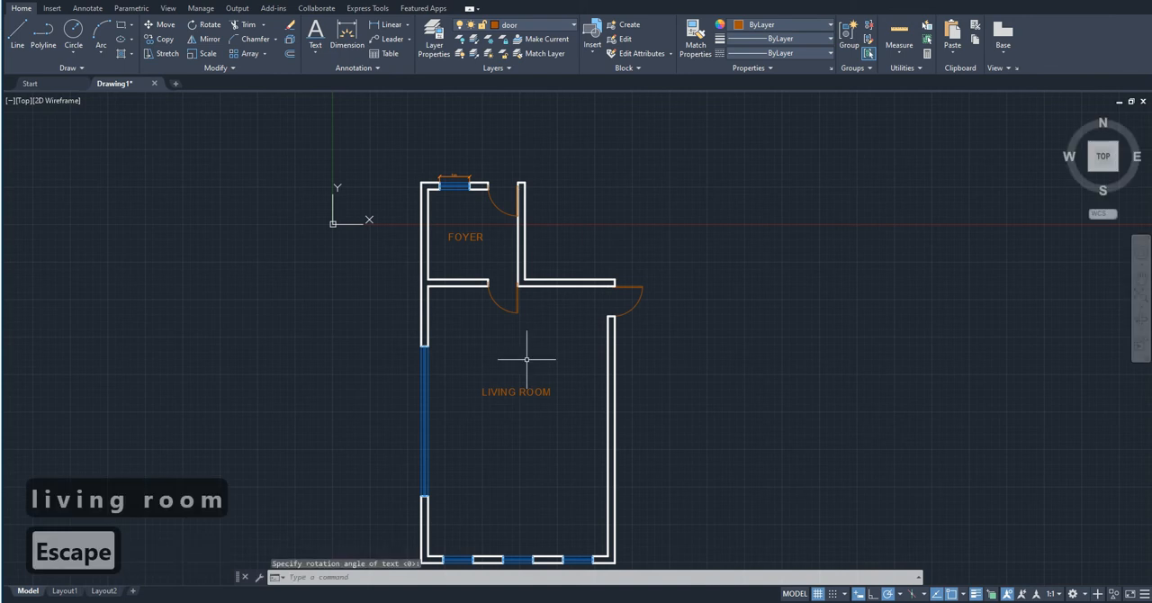
pyautogui.moveTo(483, 496)
pyautogui.mouseDown(button='middle')
pyautogui.moveTo(421, 399)
pyautogui.moveTo(465, 432)
pyautogui.moveTo(466, 479)
pyautogui.mouseUp(button='middle')
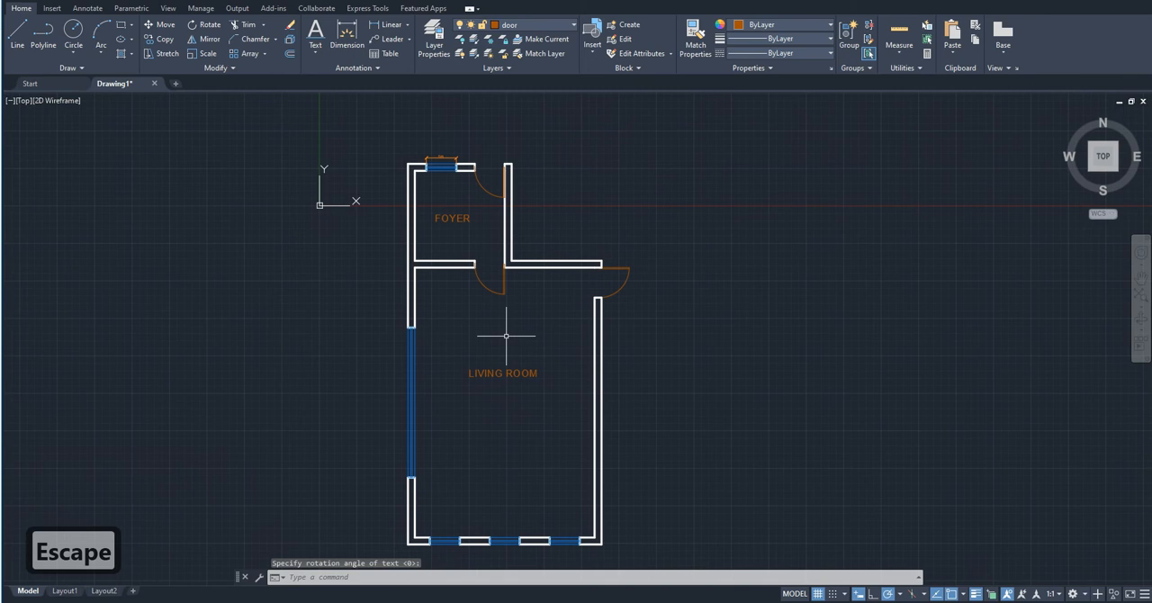
pyautogui.click(500, 397)
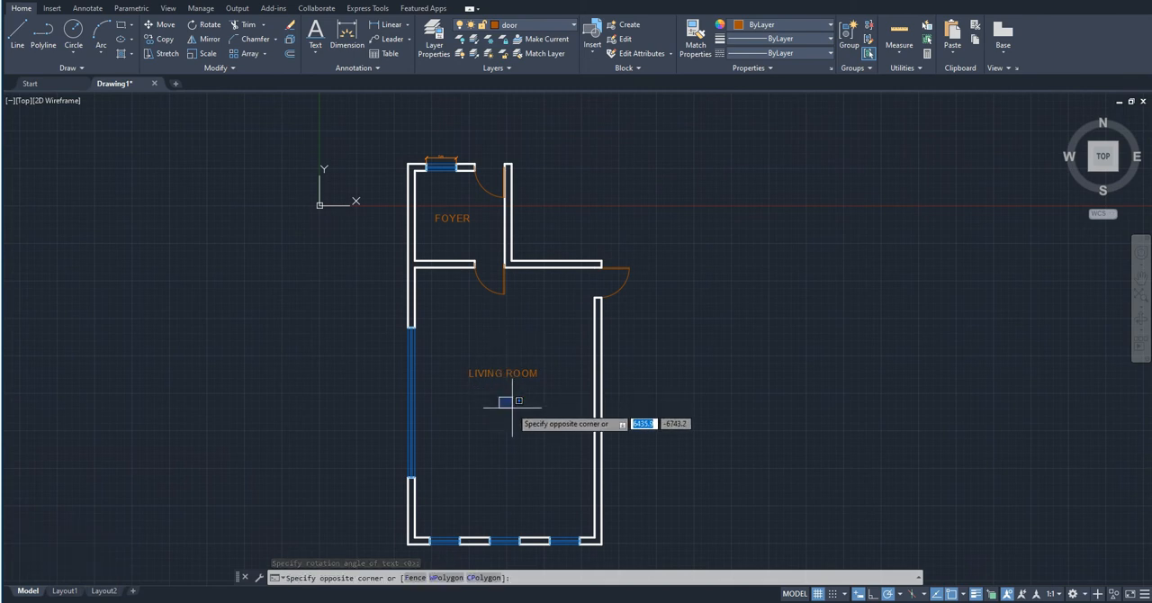
pyautogui.click(512, 407)
pyautogui.click(512, 407)
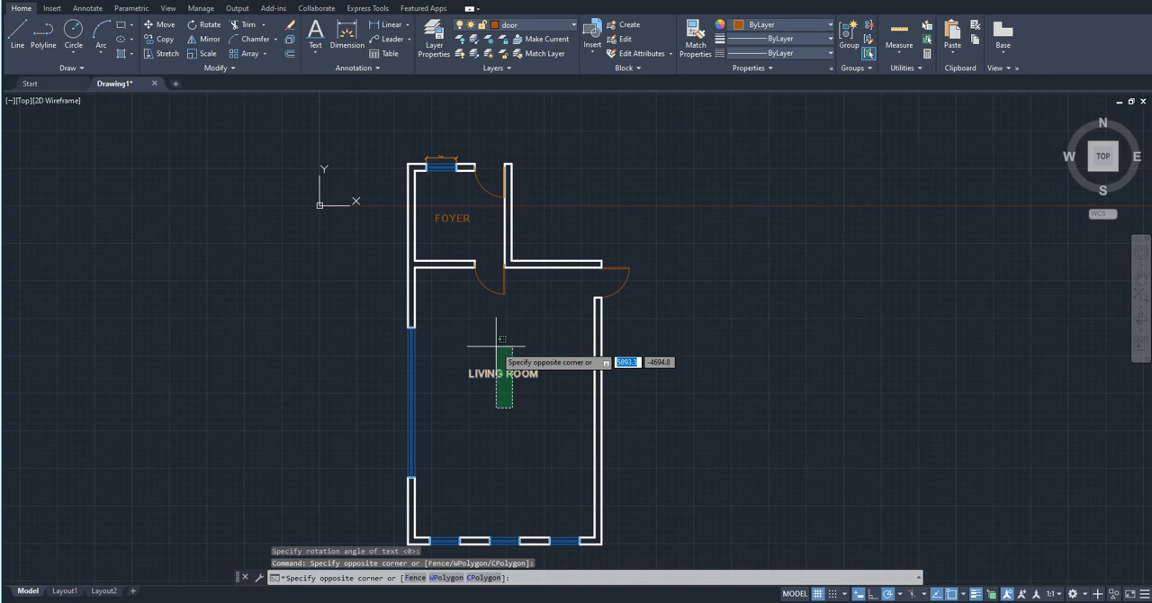
pyautogui.click(473, 362)
pyautogui.click(456, 230)
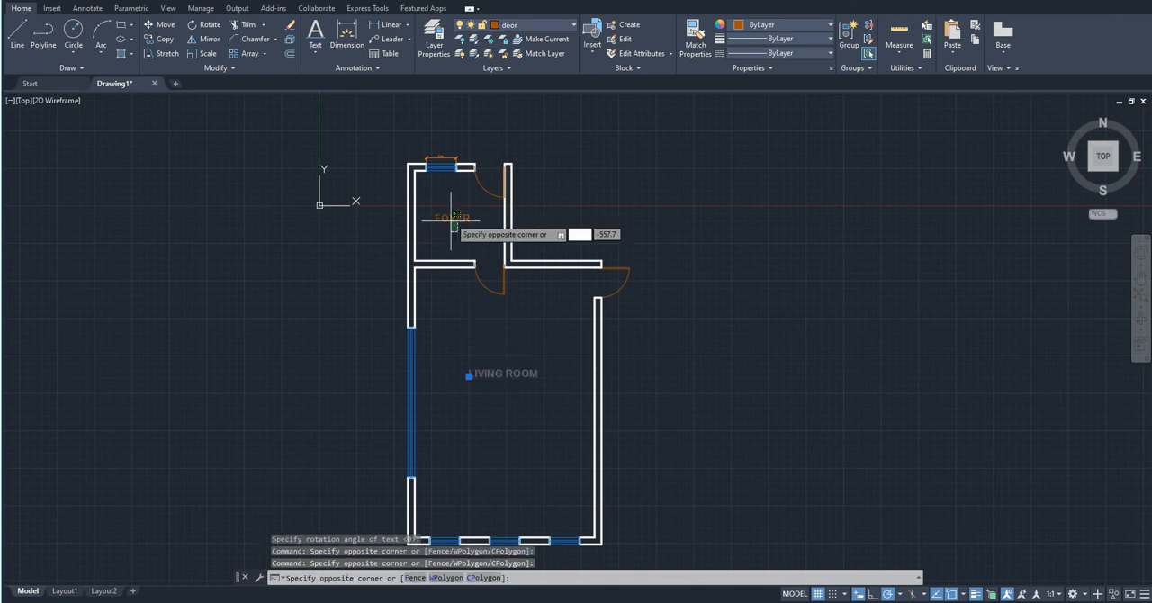
pyautogui.click(449, 203)
# - Create a new layer named TEXT and assign it colour 220
pyautogui.click(438, 40)
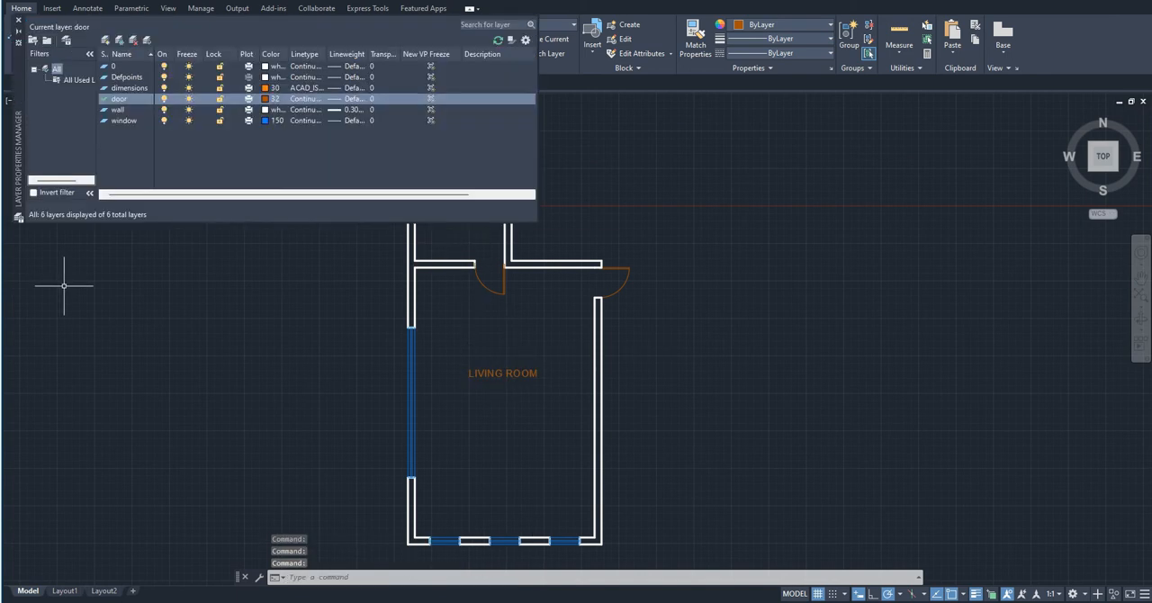
pyautogui.click(106, 40)
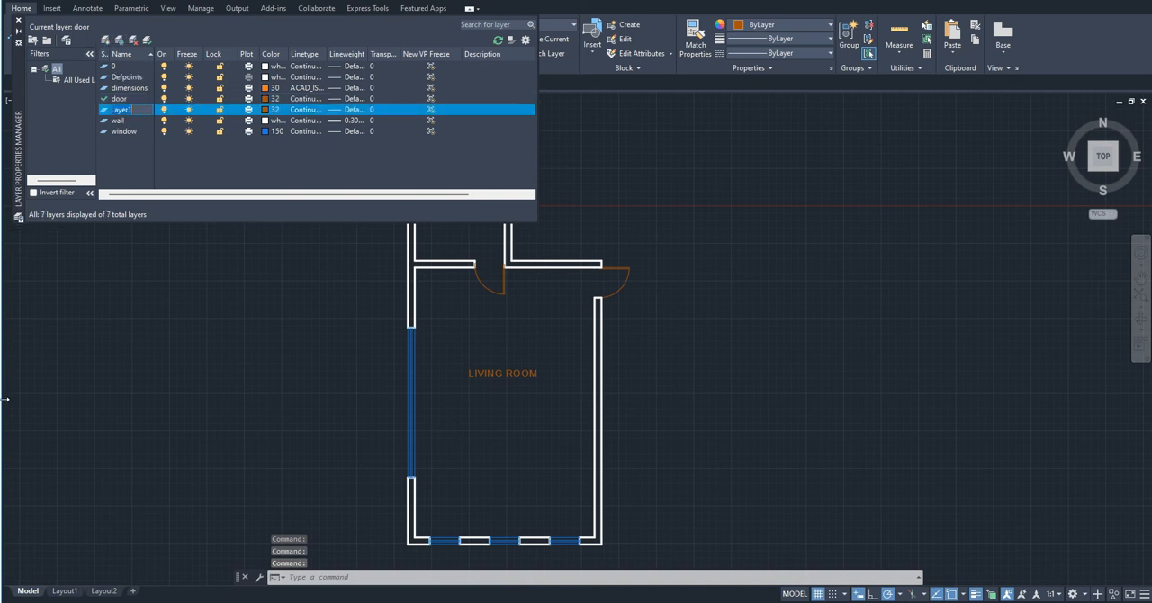
pyautogui.write('TEXT')
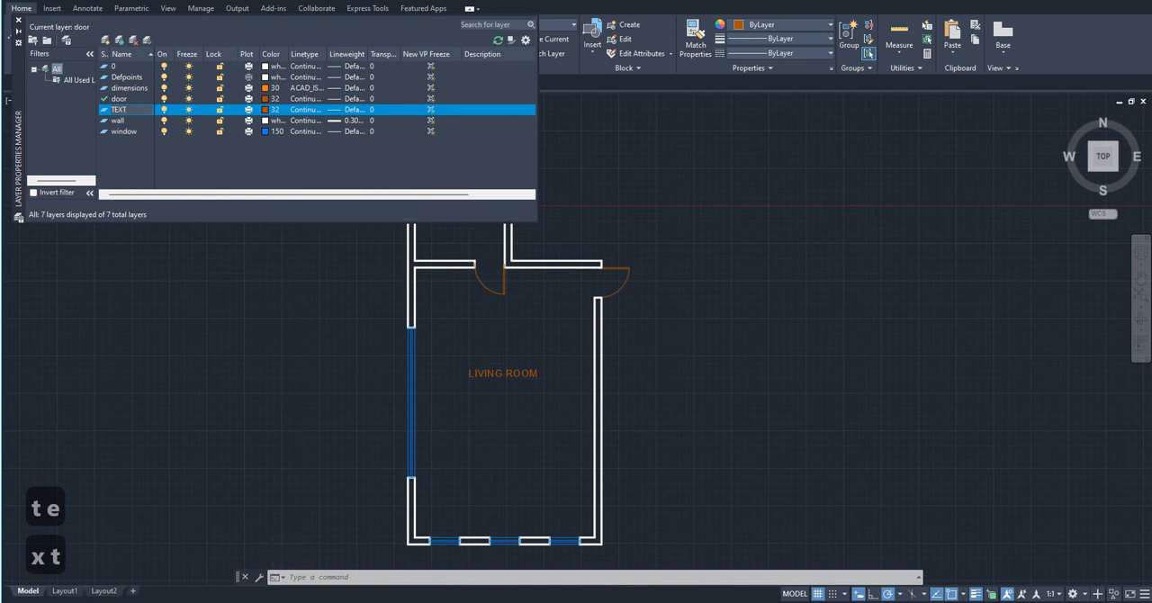
pyautogui.click(267, 109)
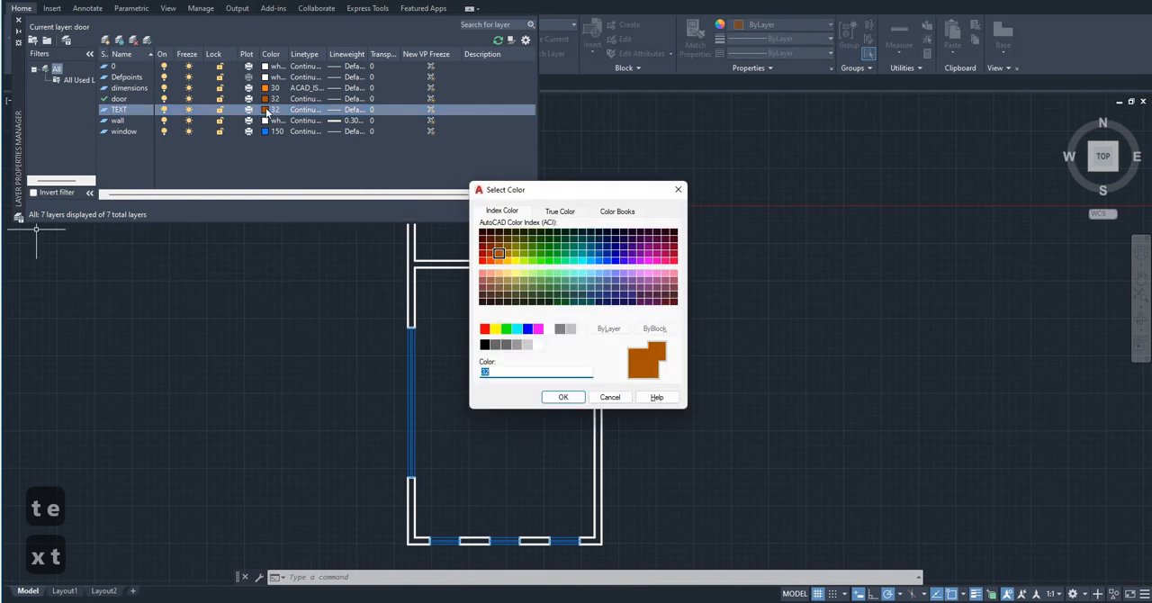
pyautogui.click(656, 260)
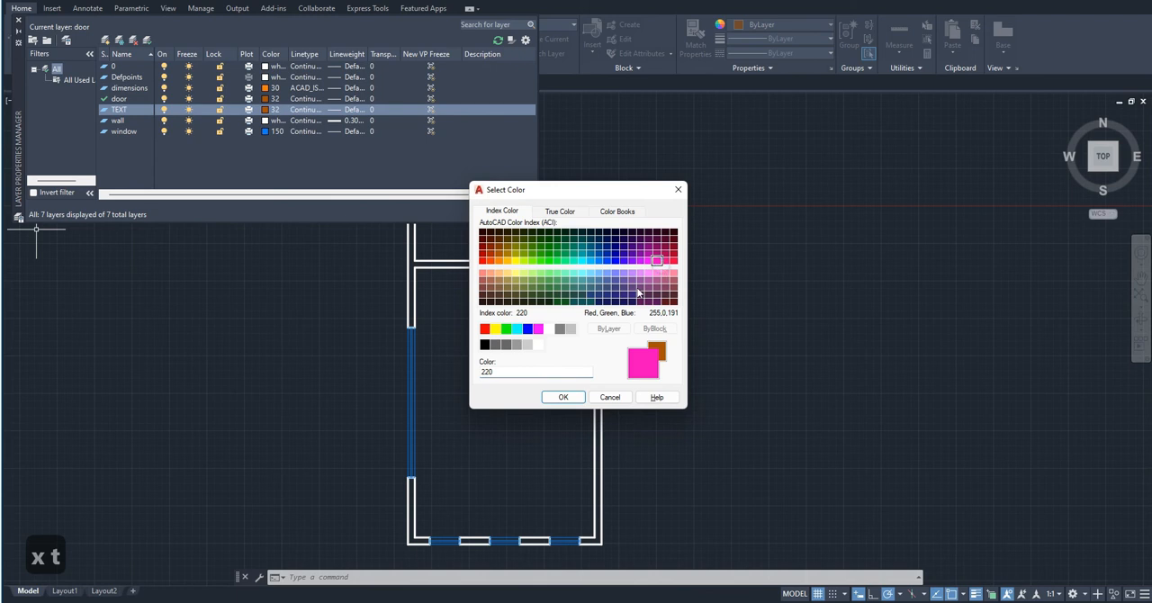
pyautogui.click(563, 397)
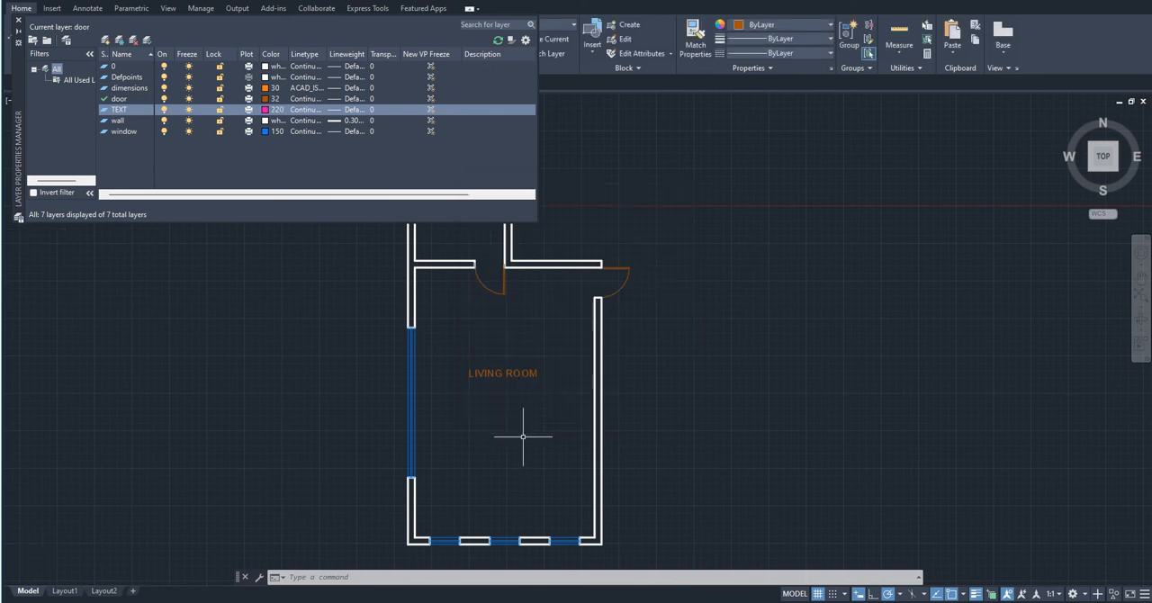
# - Move the LIVING ROOM and FOYER labels onto the TEXT layer, close the Layer Properties Manager and clear the selection
pyautogui.scroll(-2, 525, 437)
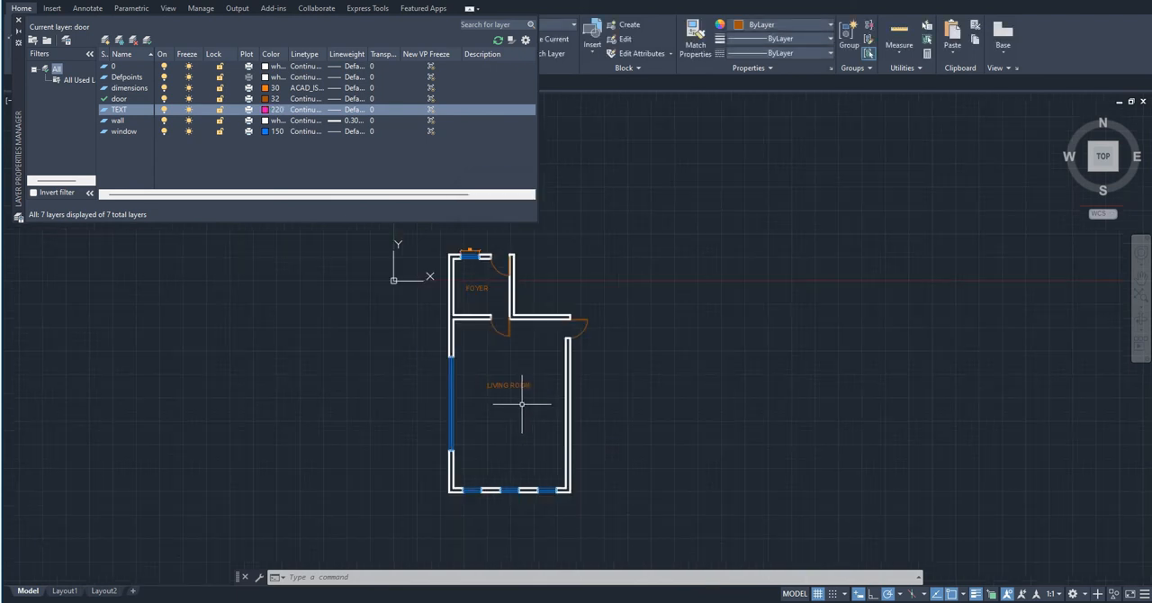
pyautogui.click(475, 289)
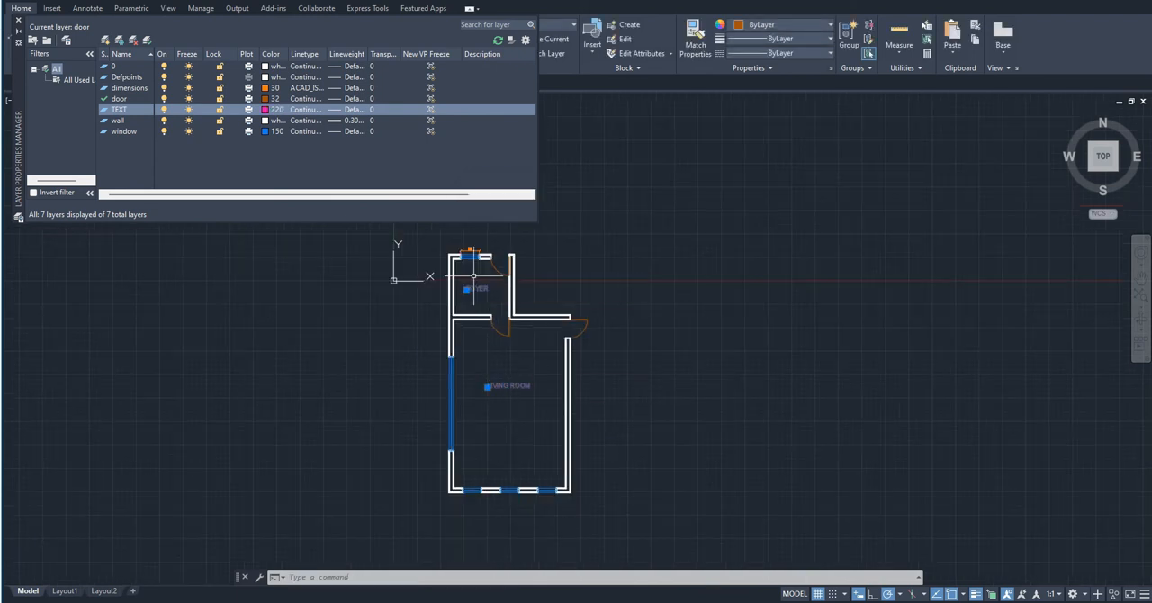
pyautogui.click(559, 27)
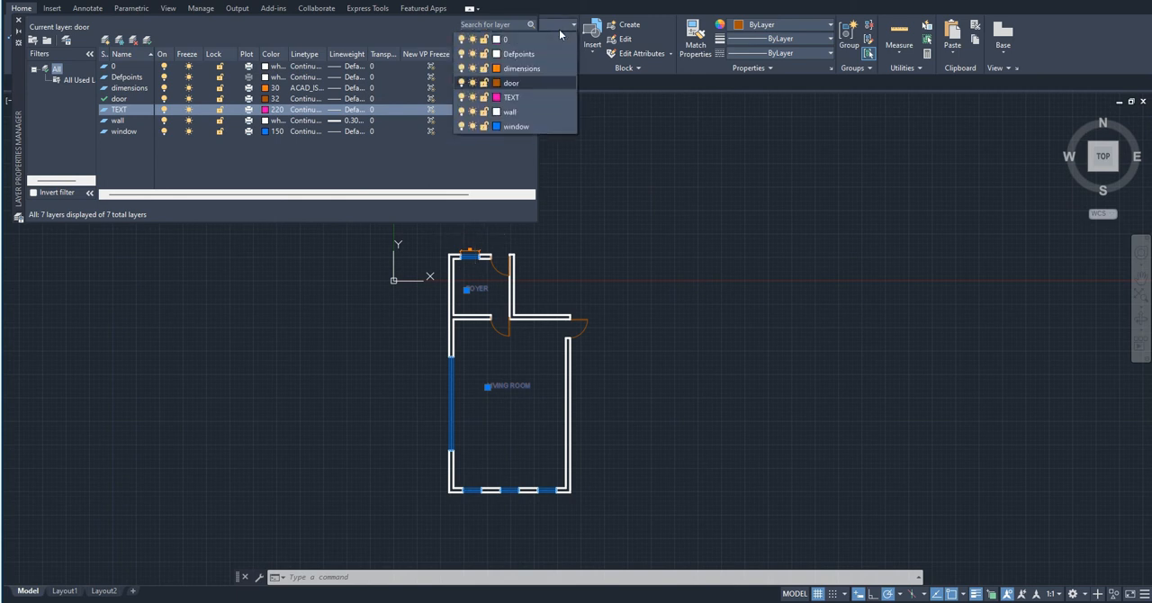
pyautogui.click(520, 98)
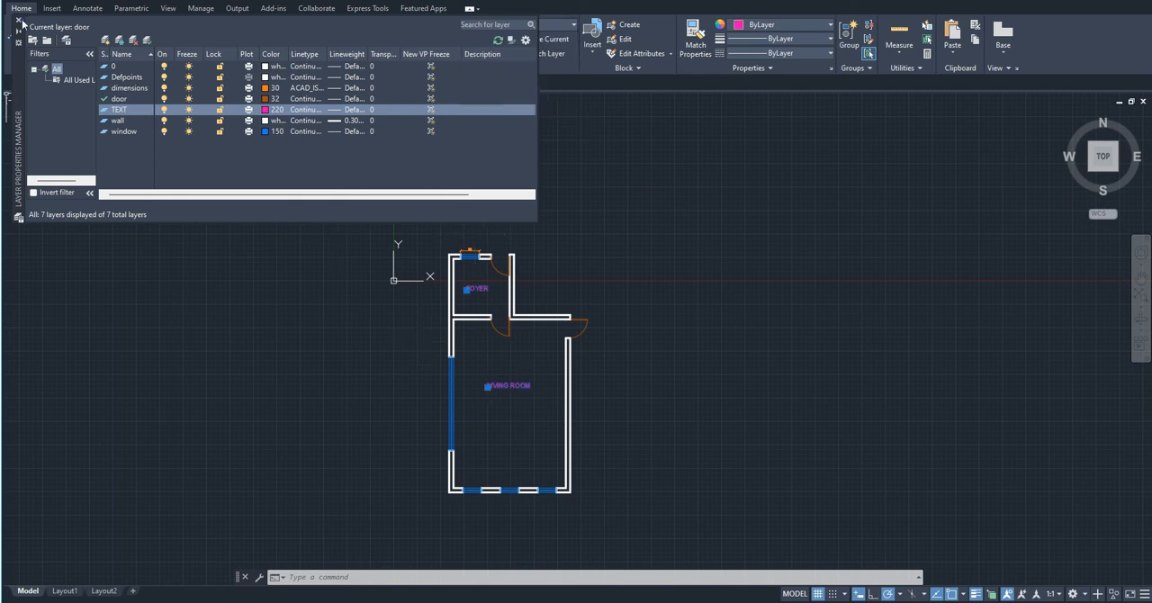
pyautogui.click(19, 20)
pyautogui.scroll(3, 437, 334)
pyautogui.press('Escape')
pyautogui.press('Escape')
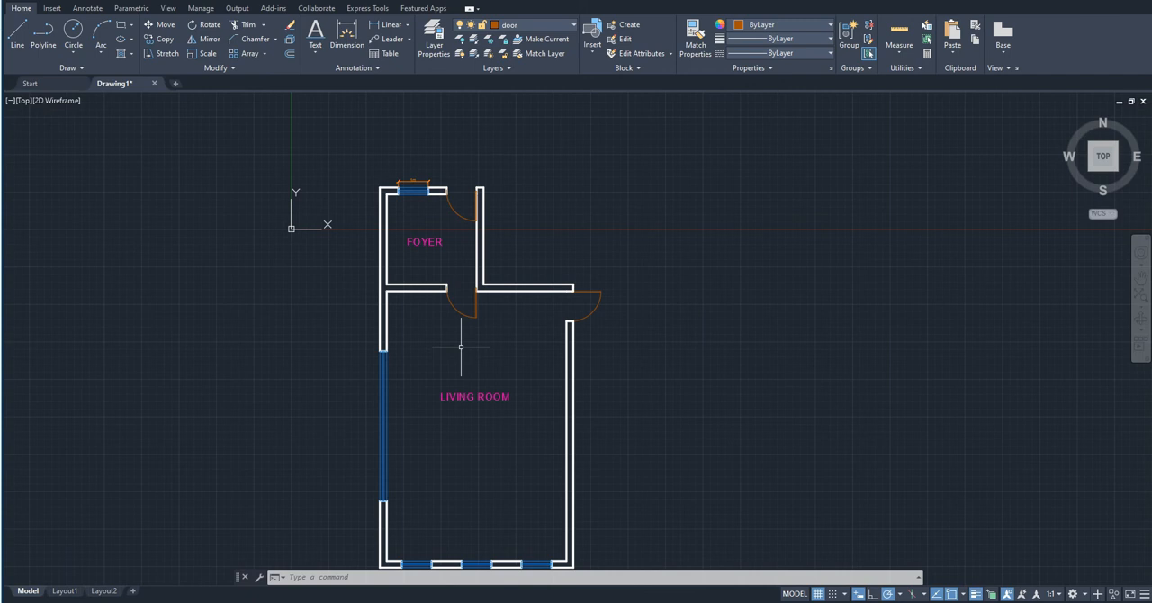
# - Start a multiline text and define its square box outside the living room's long window wall, with a diagonal of about 3400 at 315°
pyautogui.click(325, 51)
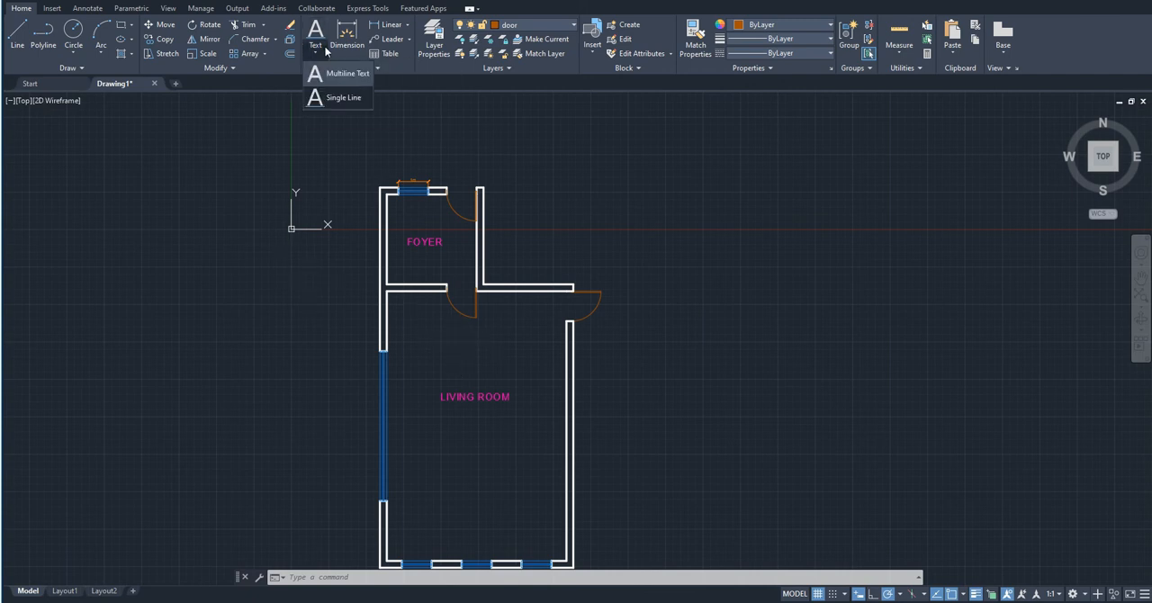
pyautogui.click(348, 73)
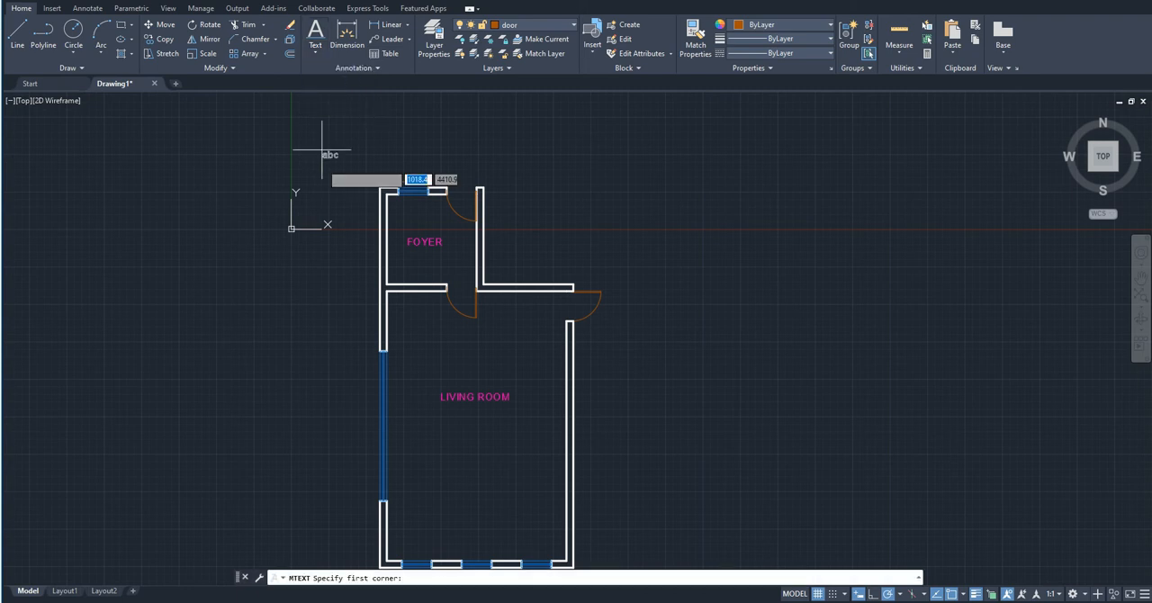
pyautogui.moveTo(301, 291); pyautogui.dragTo(406, 315, button='middle')
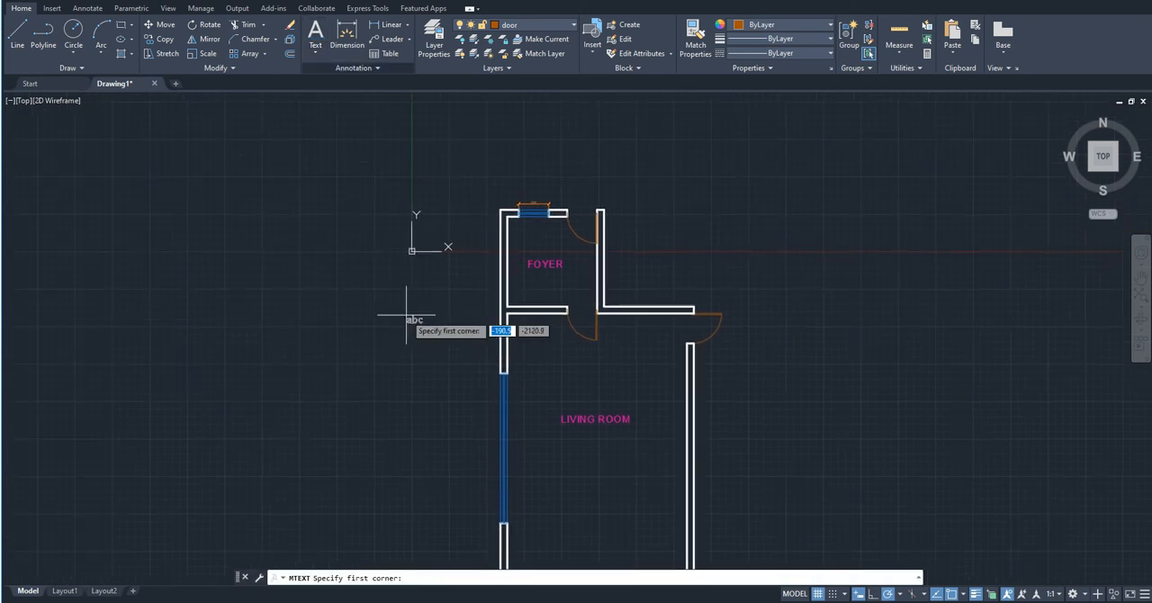
pyautogui.scroll(6, 406, 316)
pyautogui.scroll(-4, 405, 316)
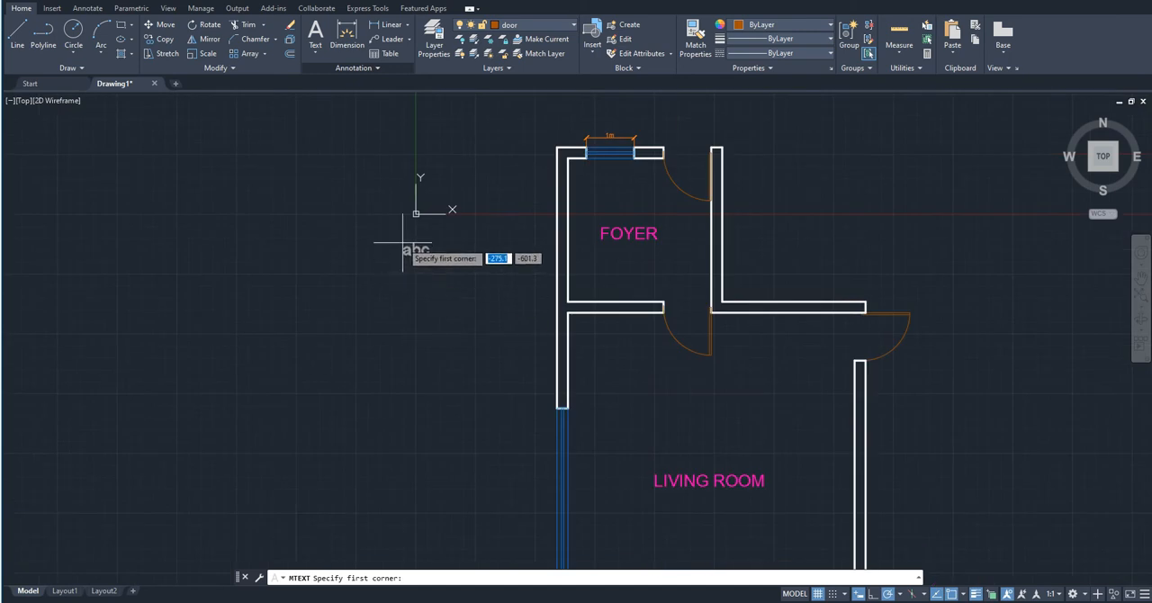
pyautogui.scroll(-4, 399, 256)
pyautogui.scroll(4, 382, 369)
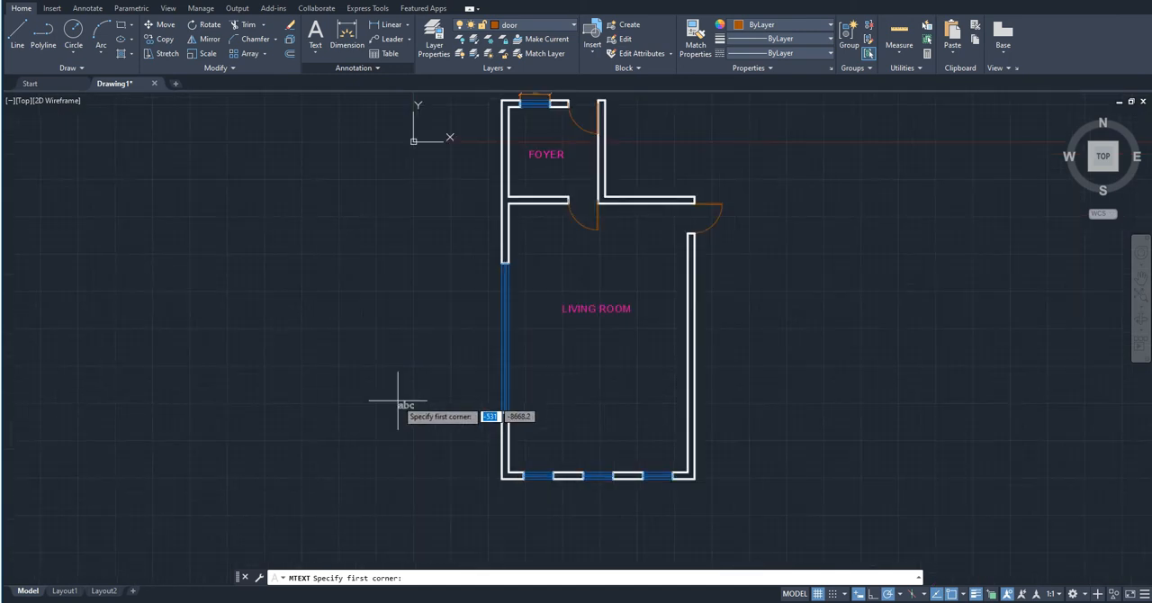
pyautogui.click(429, 281)
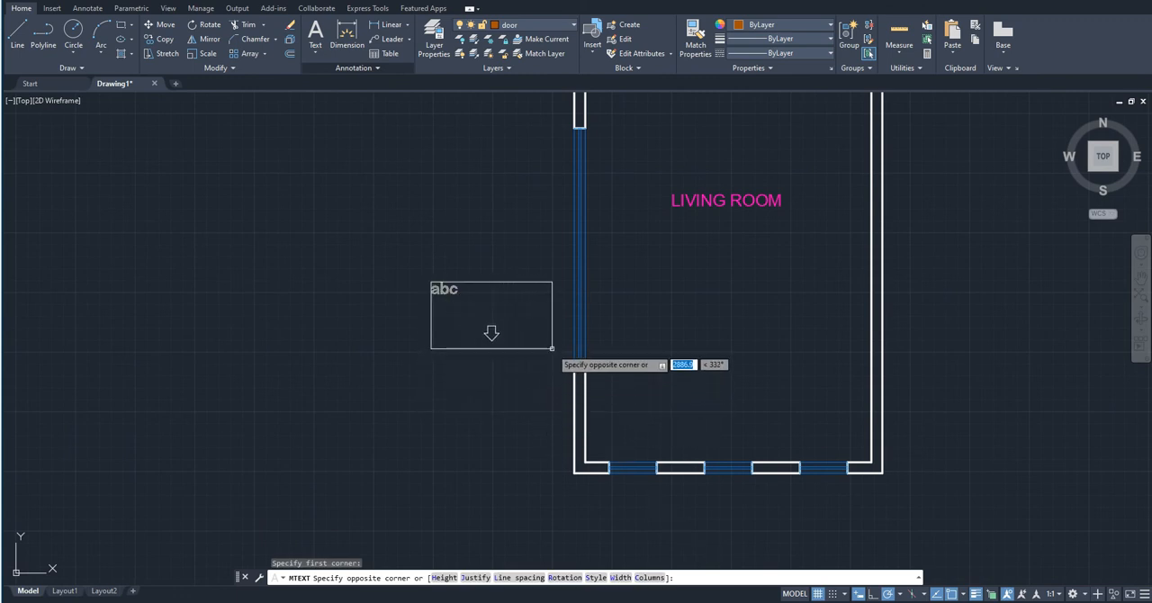
pyautogui.click(544, 396)
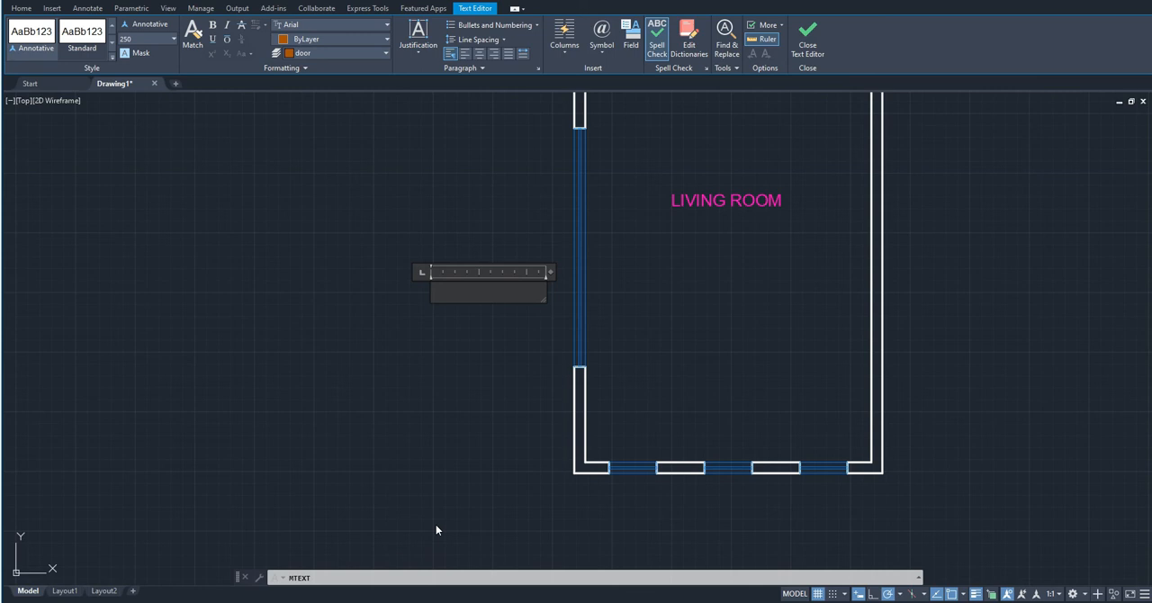
# - Fill the multiline text box with the sample text YGHFYD GHF D YFRGHY FGYD YGFYD FDY YGD FD HY and finish editing
pyautogui.write('Y')
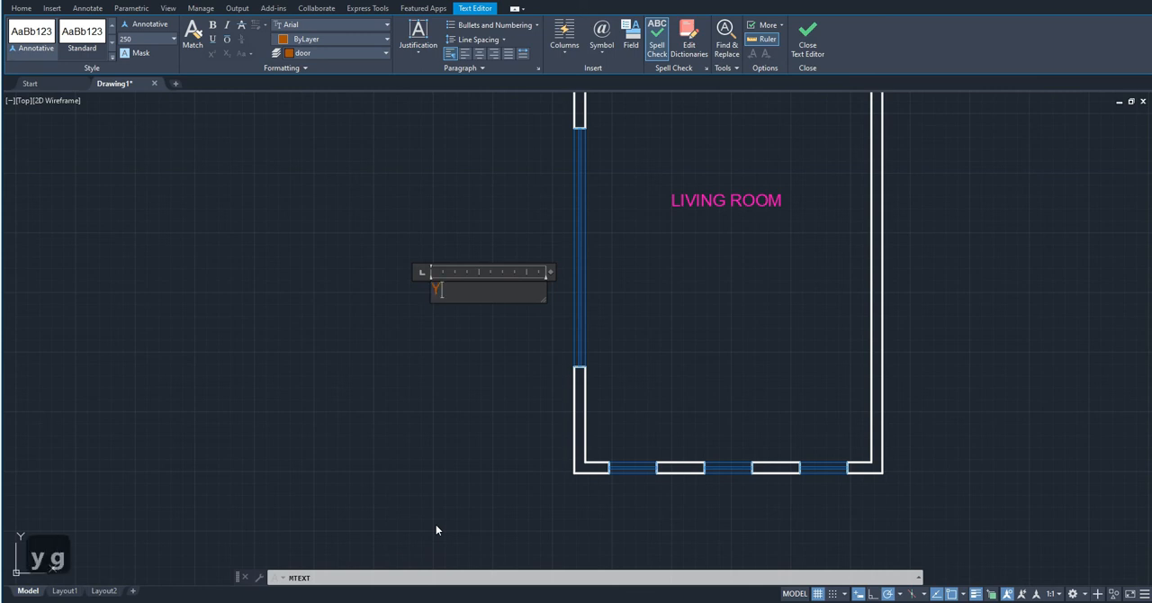
pyautogui.write('GHFYD GHF D YFRGHY FGYD YGFYD')
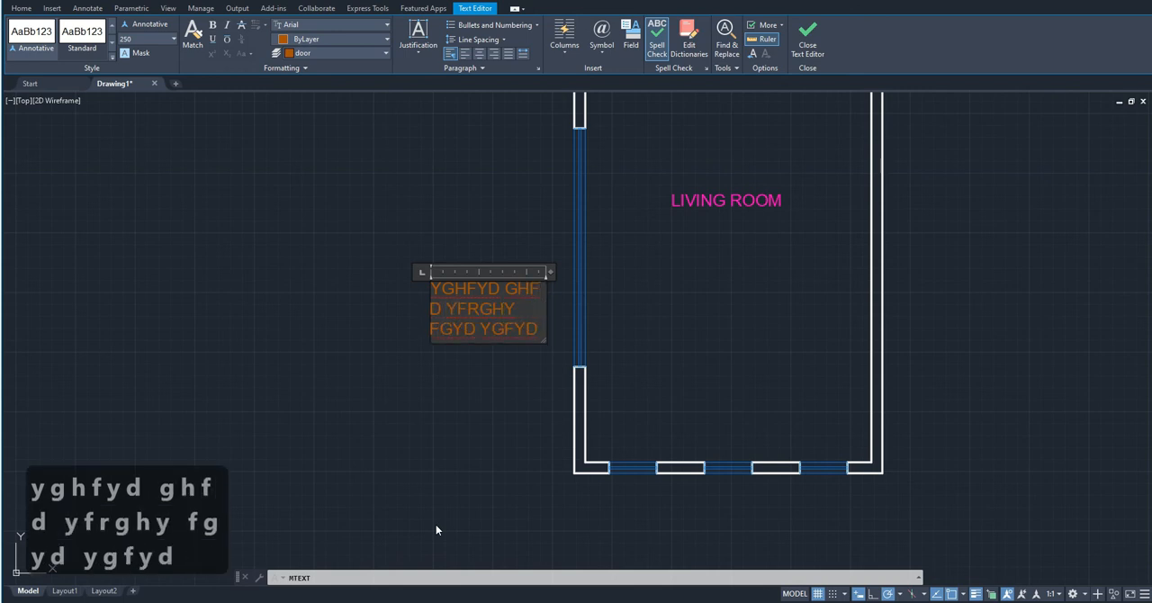
pyautogui.write(' FDY YGD FD HY')
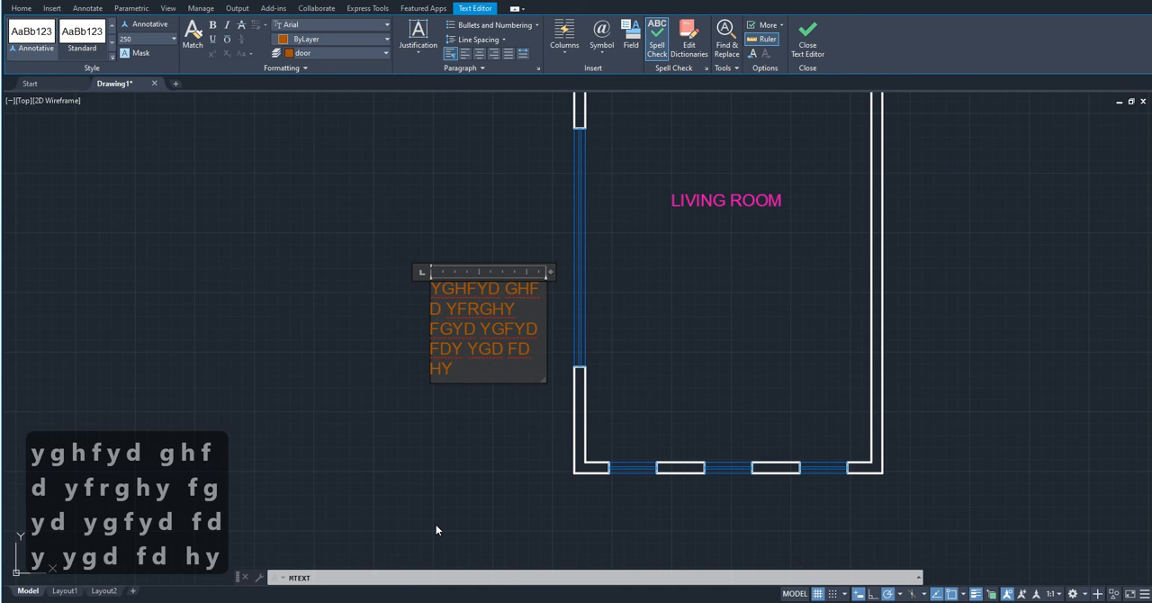
pyautogui.click(461, 395)
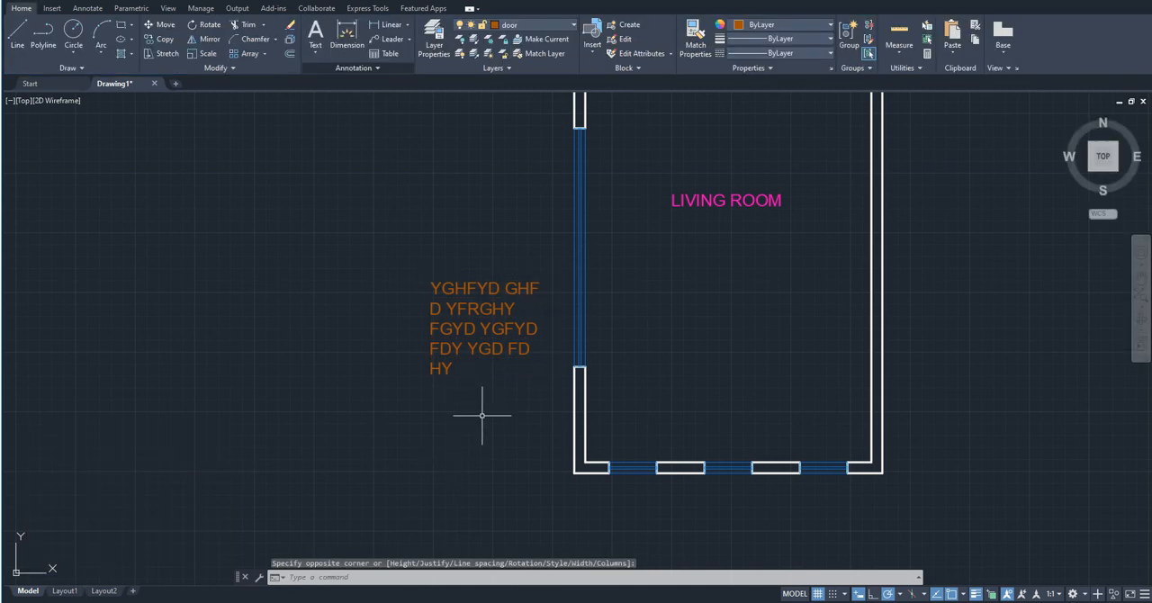
# - Delete the multiline sample text beside the living room
pyautogui.scroll(-4, 482, 430)
pyautogui.click(491, 443)
pyautogui.click(458, 364)
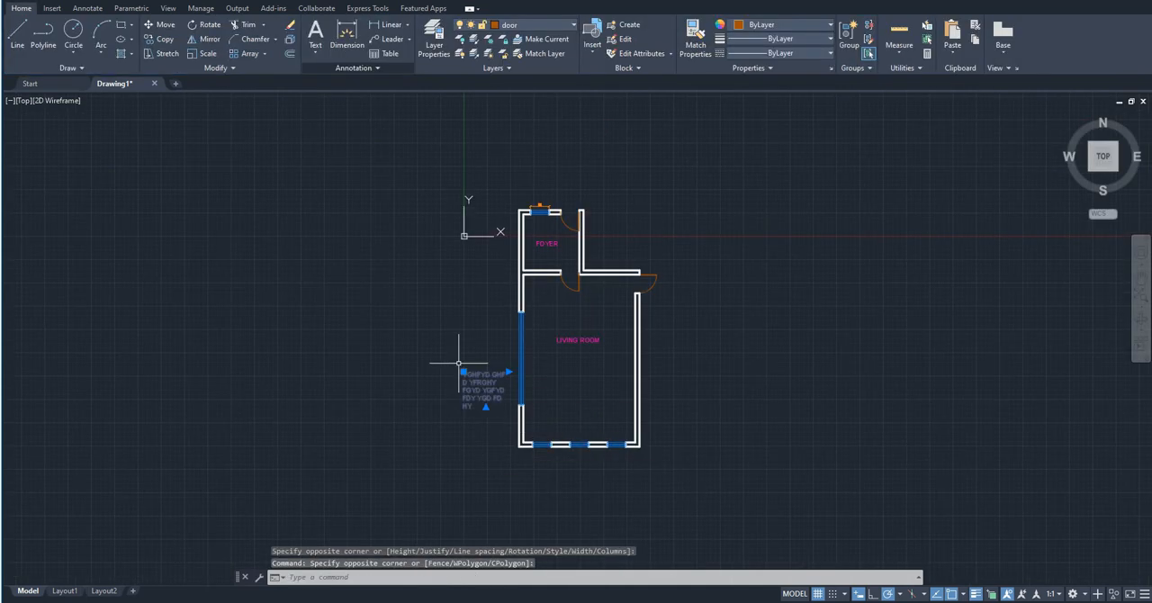
pyautogui.press('Delete')
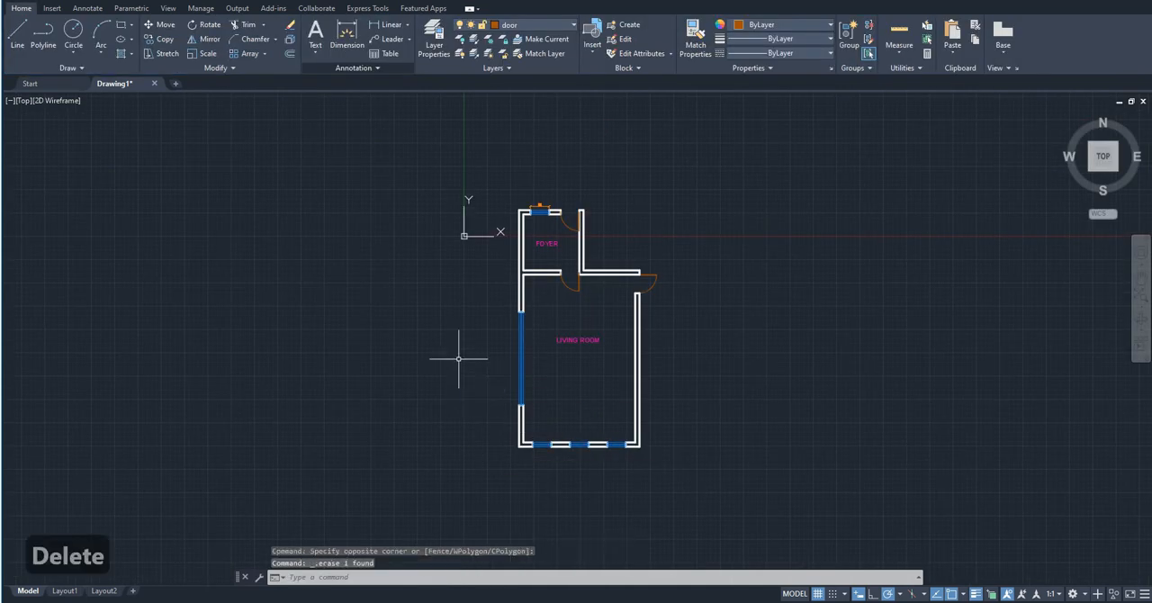
# - Make layer 0 the current layer
pyautogui.click(515, 29)
pyautogui.click(521, 38)
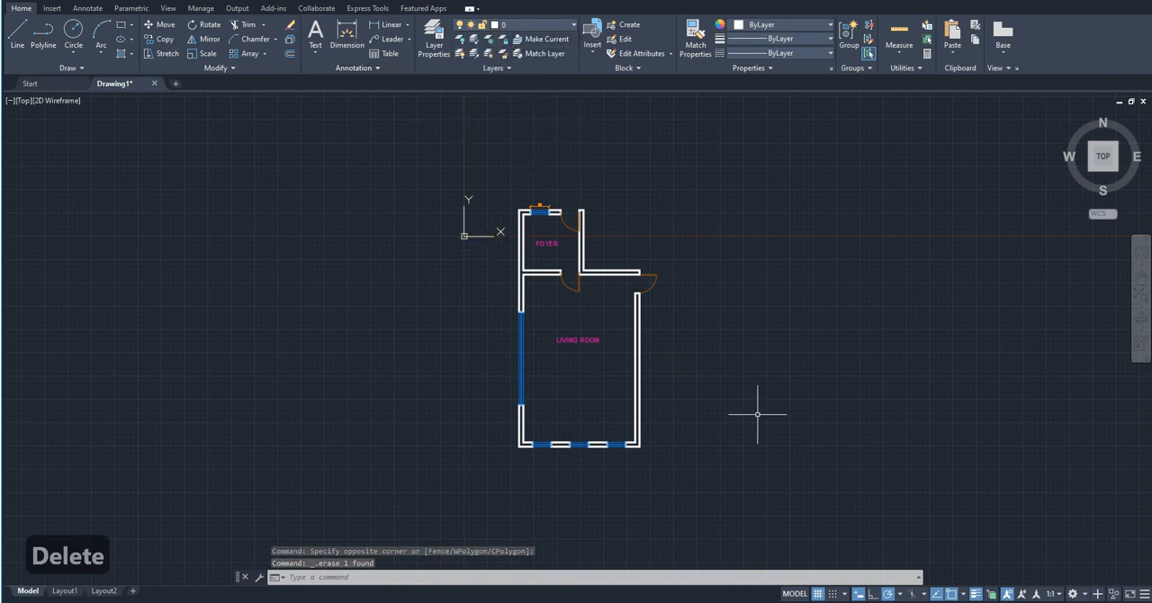
pyautogui.scroll(2, 664, 360)
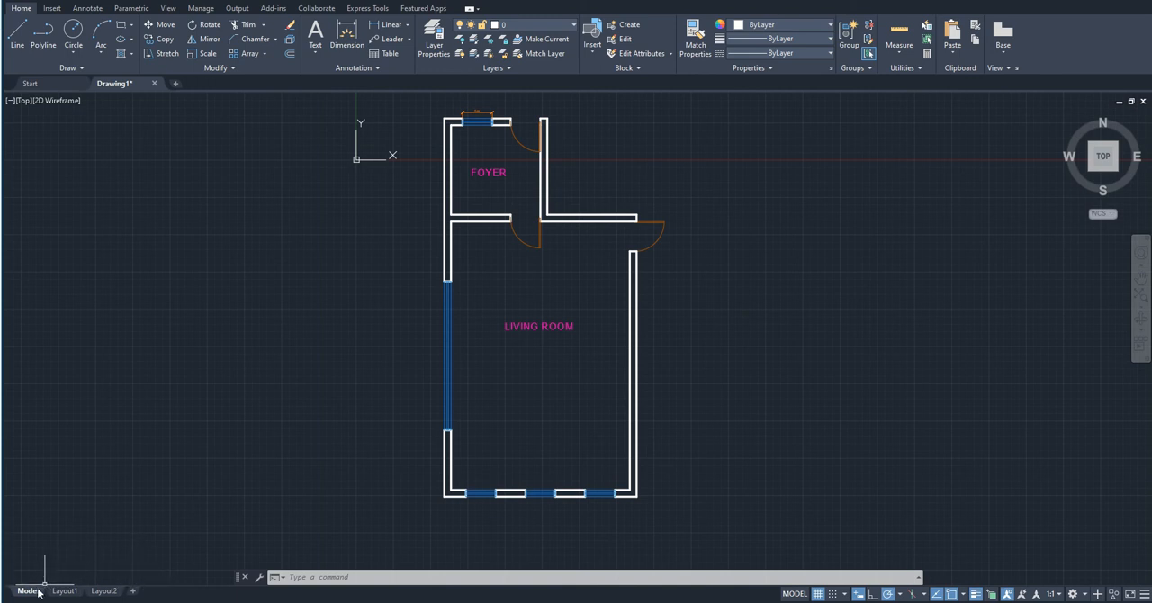
# - Switch to Layout1 and examine how the floor plan appears in the viewport on the sheet
pyautogui.moveTo(57, 595)
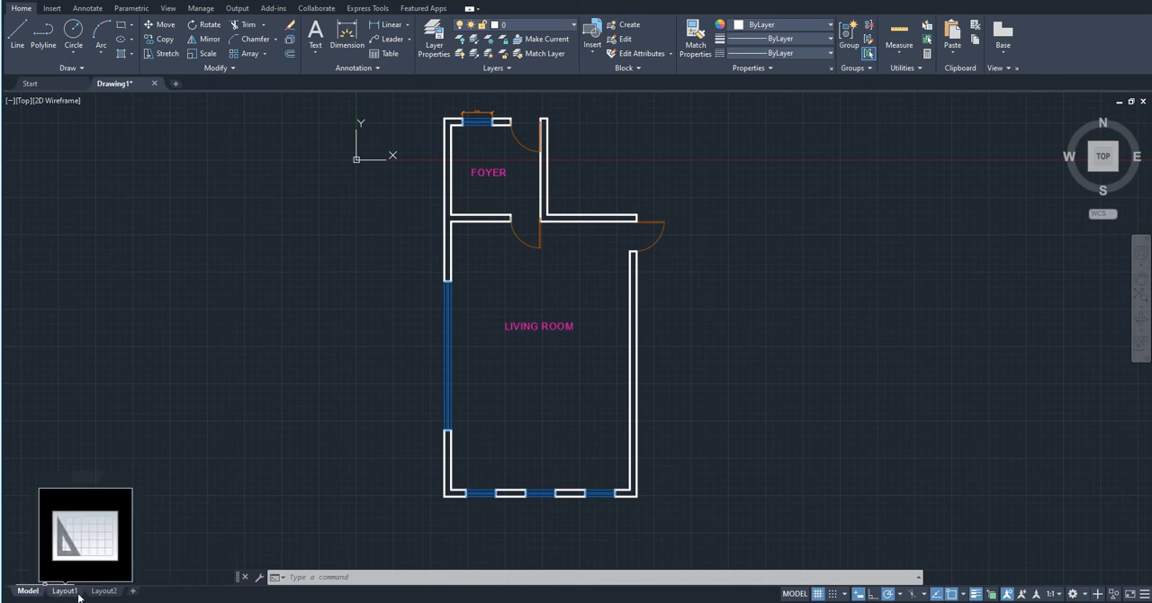
pyautogui.moveTo(108, 594)
pyautogui.click(57, 592)
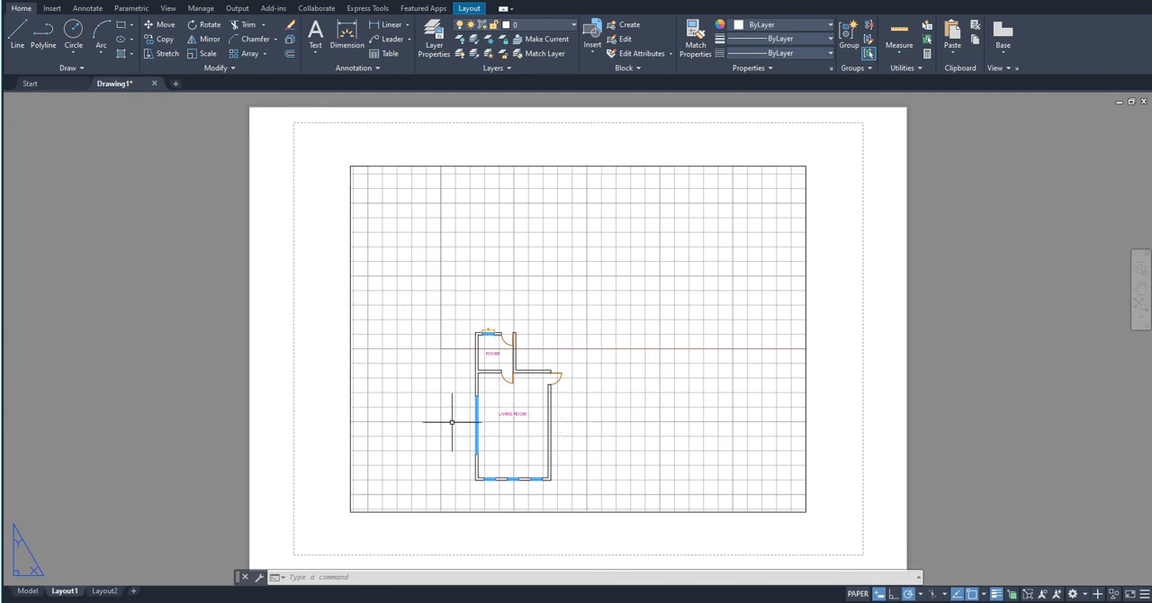
pyautogui.scroll(2, 452, 420)
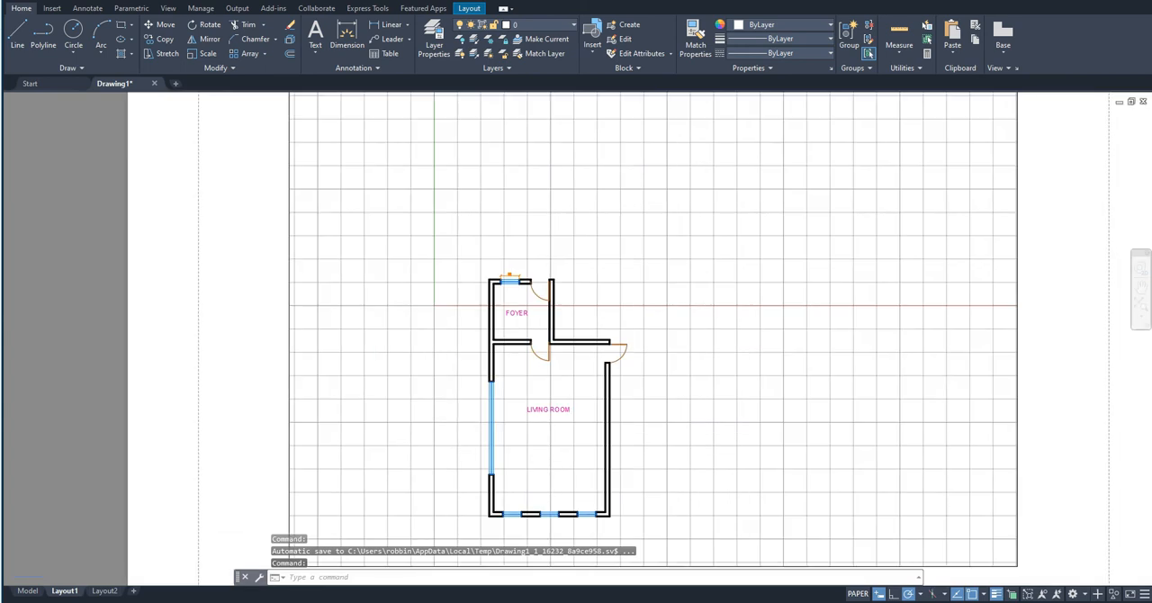
pyautogui.scroll(8, 452, 421)
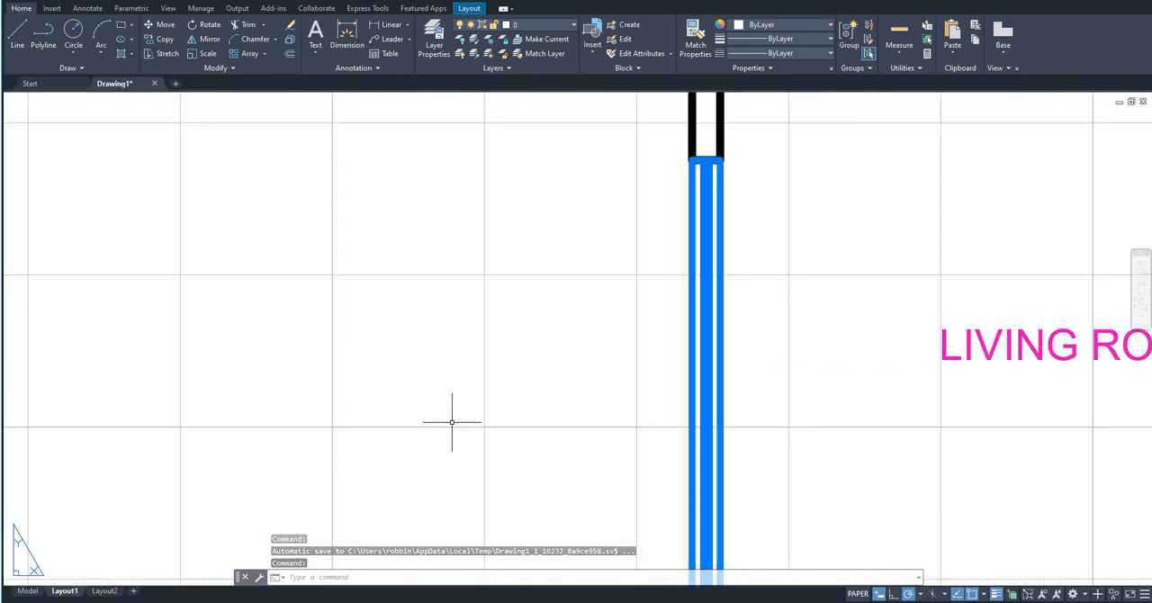
pyautogui.scroll(-12, 683, 275)
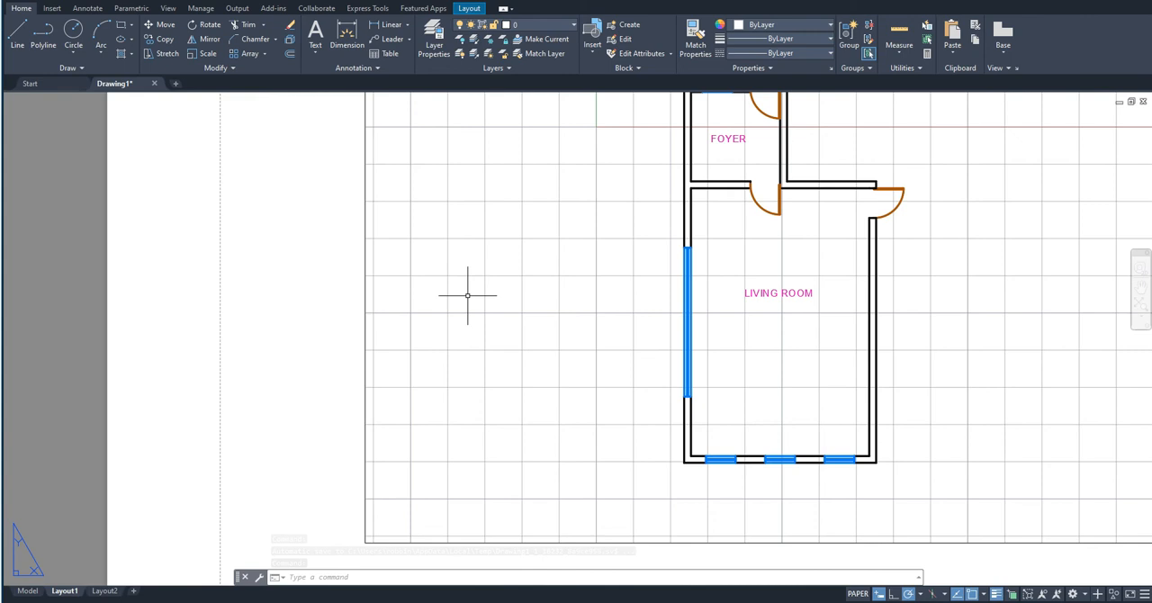
pyautogui.scroll(-2, 601, 380)
pyautogui.scroll(-2, 621, 369)
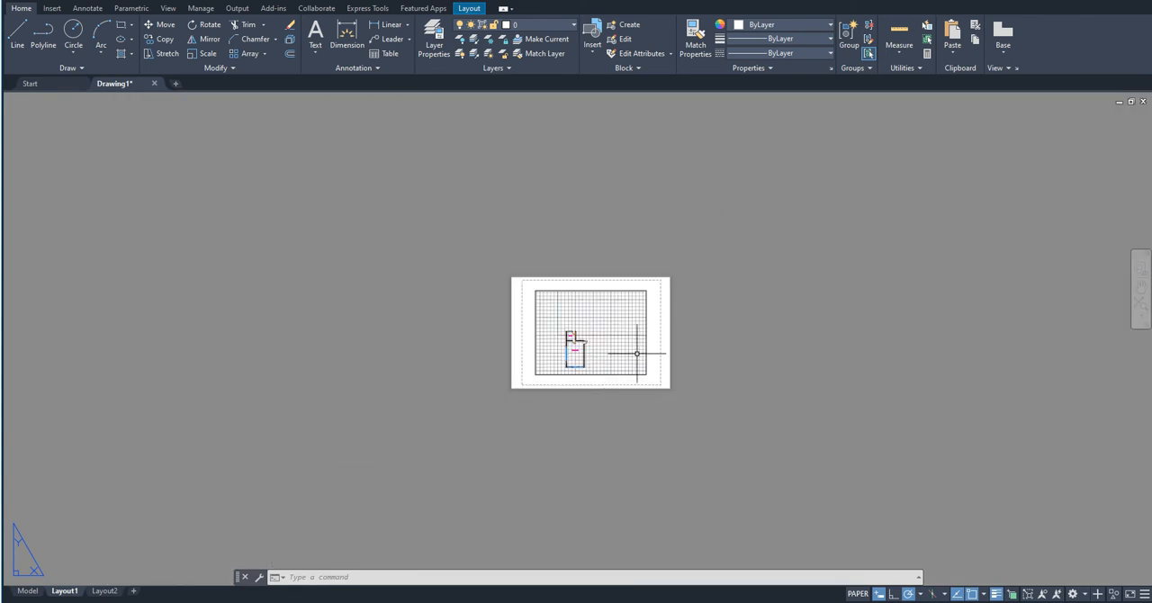
# - Examine the Layout1 sheet, its printable margin and the viewport border at closer range
pyautogui.scroll(-1, 646, 353)
pyautogui.scroll(1, 639, 350)
pyautogui.scroll(4, 639, 350)
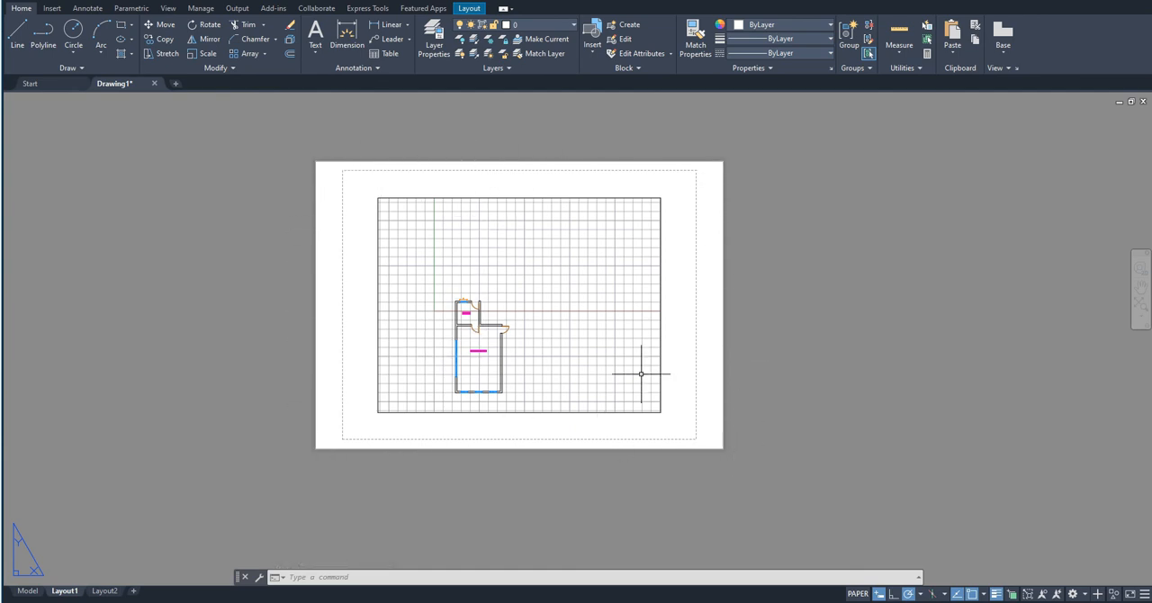
pyautogui.scroll(2, 508, 295)
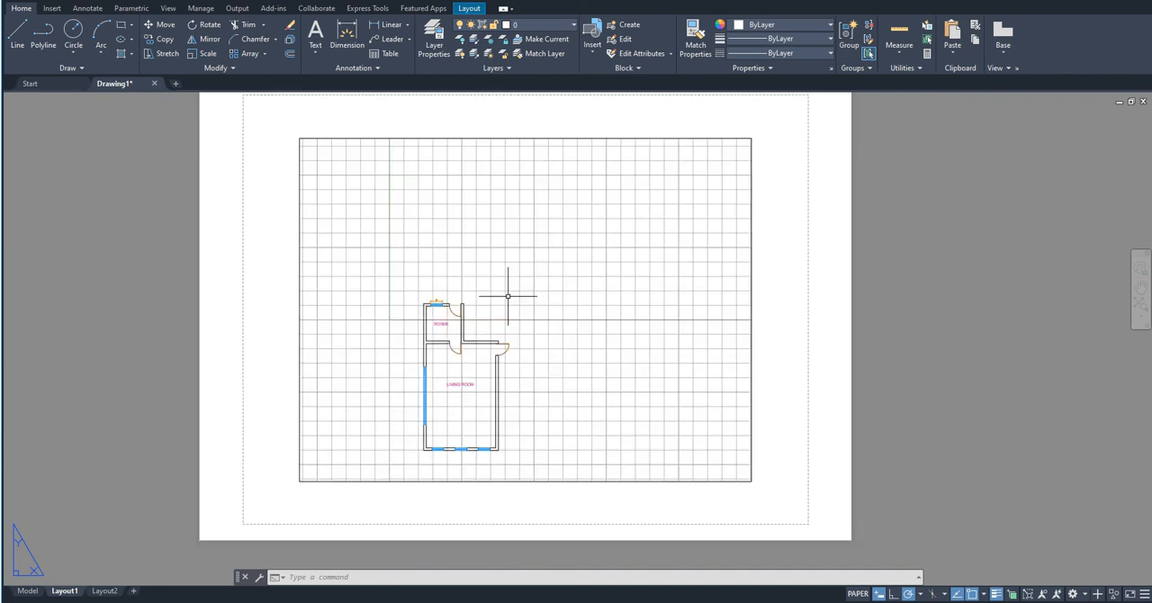
pyautogui.moveTo(507, 296); pyautogui.dragTo(518, 310, button='middle')
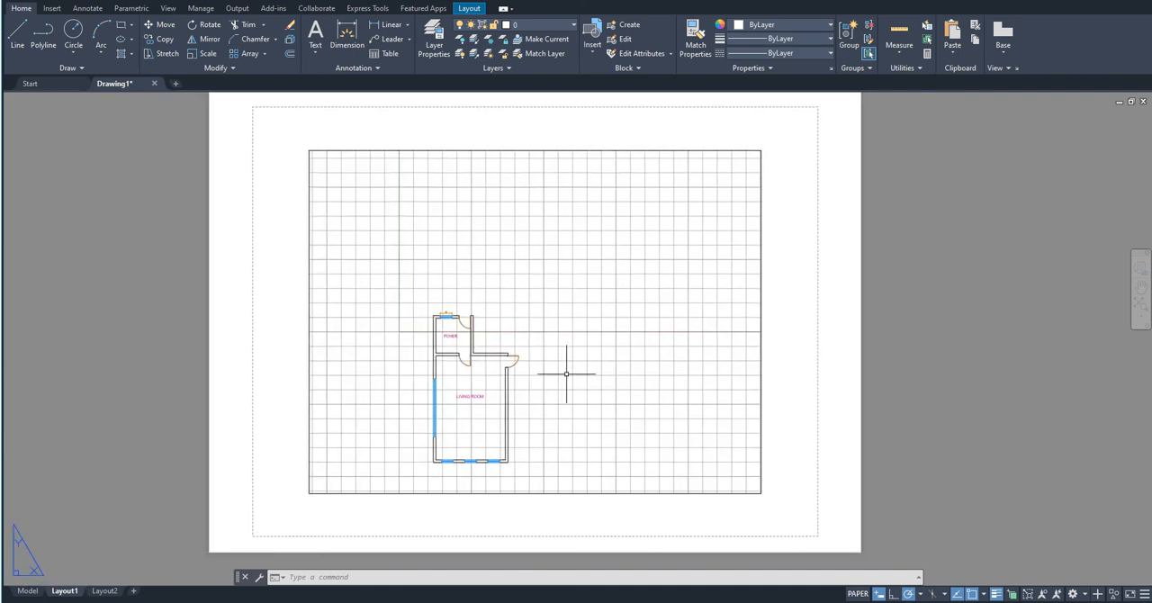
pyautogui.scroll(-2, 561, 374)
pyautogui.scroll(2, 561, 323)
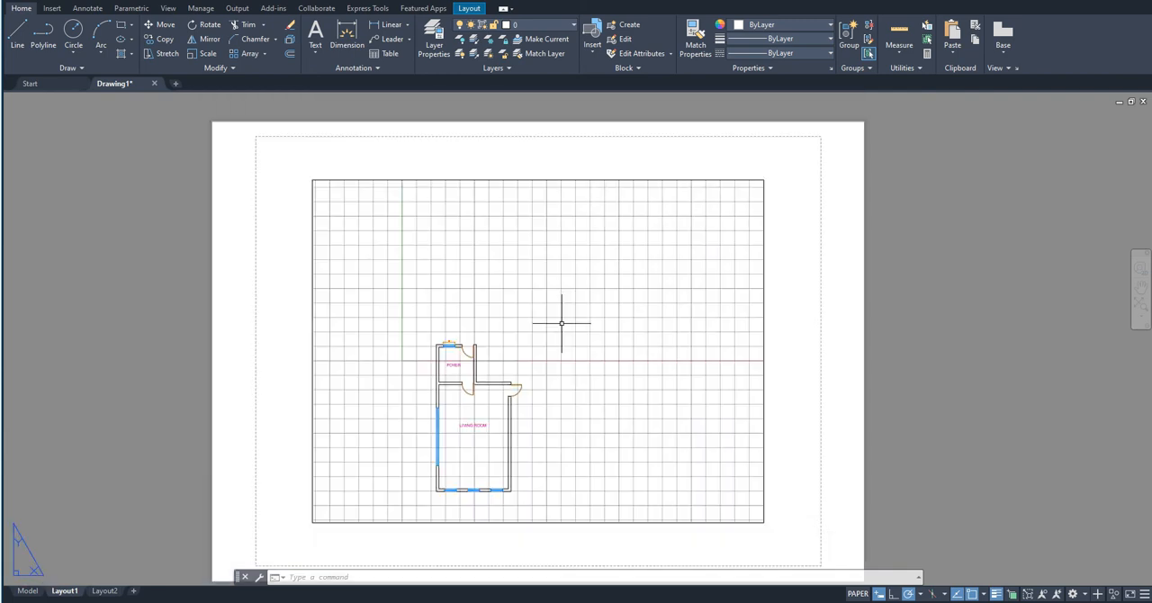
# - Activate the Layout1 viewport and adjust its model view so the whole floor plan sits near the middle
pyautogui.doubleClick(561, 323)
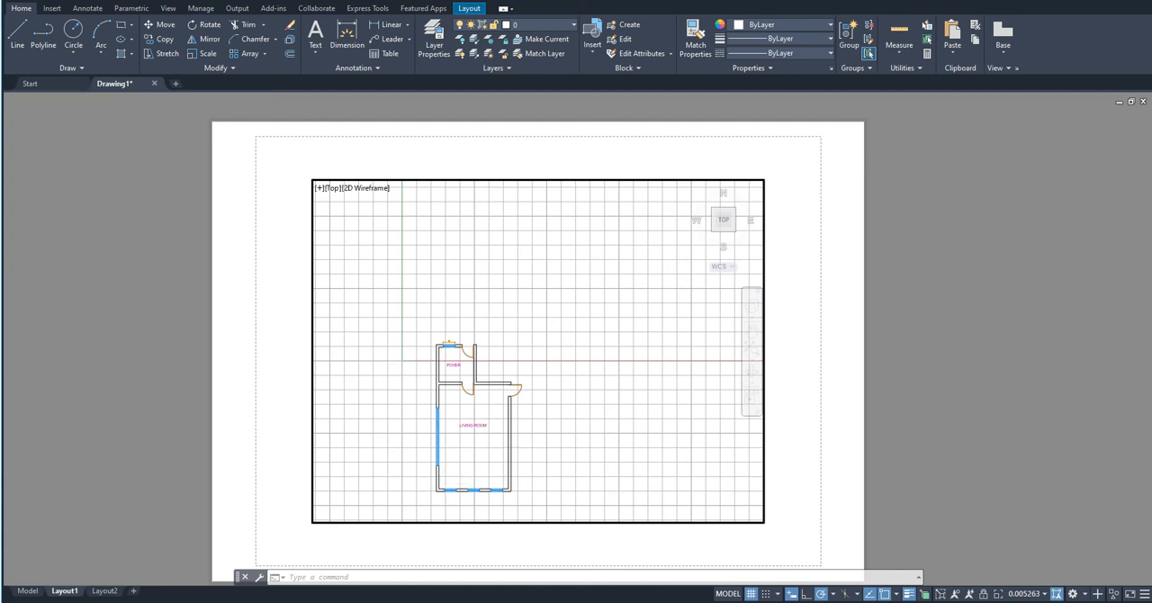
pyautogui.scroll(2, 464, 465)
pyautogui.scroll(2, 464, 465)
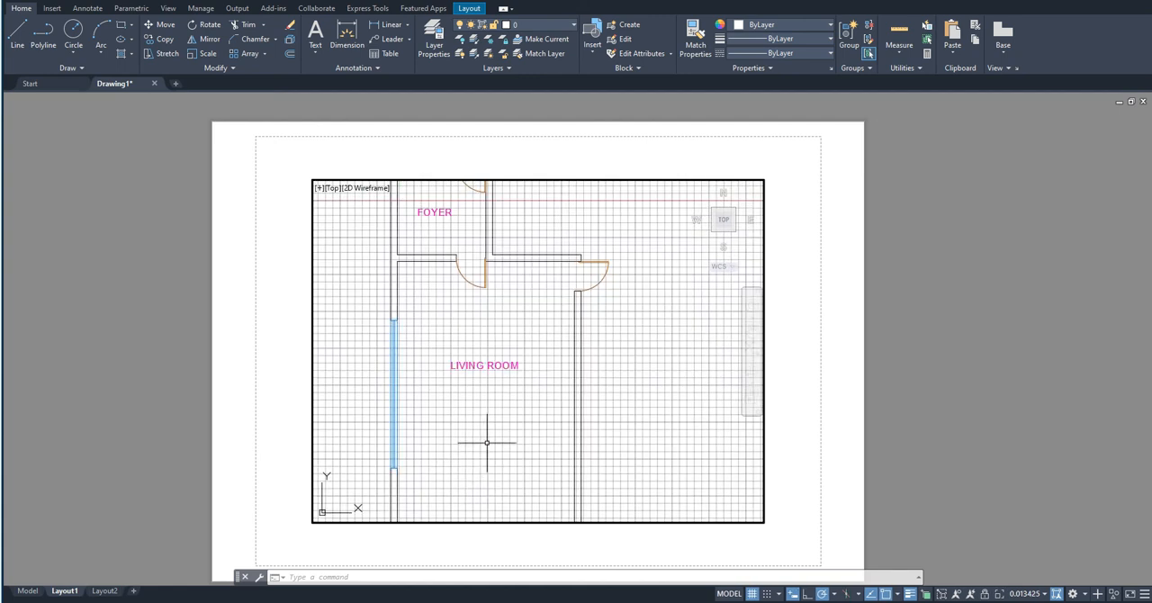
pyautogui.scroll(6, 489, 441)
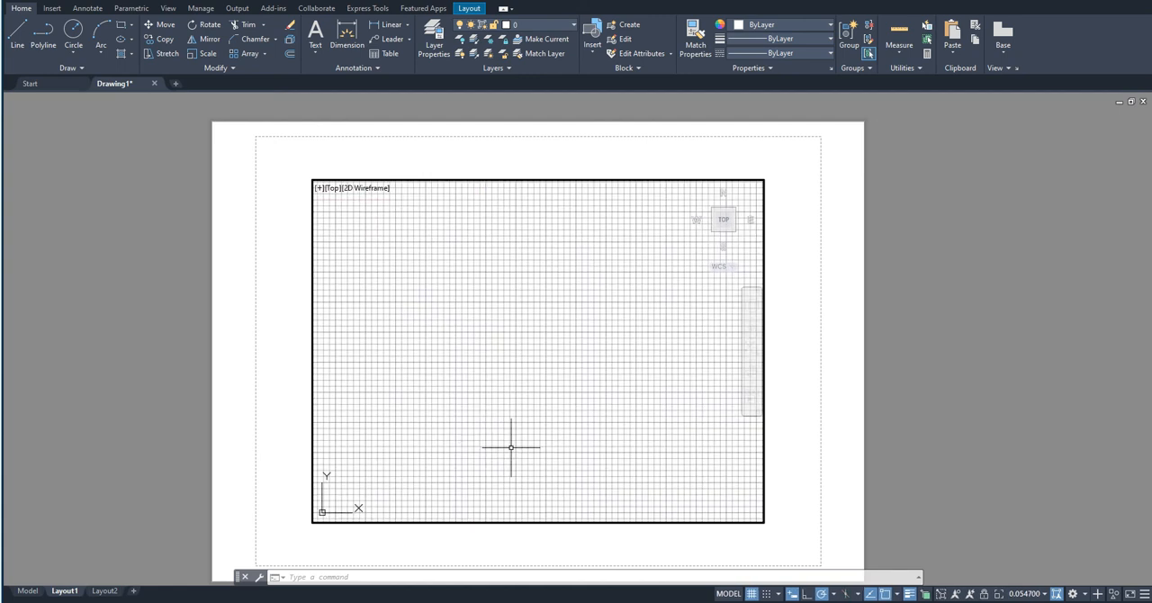
pyautogui.scroll(-6, 539, 459)
pyautogui.scroll(-4, 596, 479)
pyautogui.scroll(1, 630, 472)
pyautogui.moveTo(596, 473); pyautogui.dragTo(593, 416, button='middle')
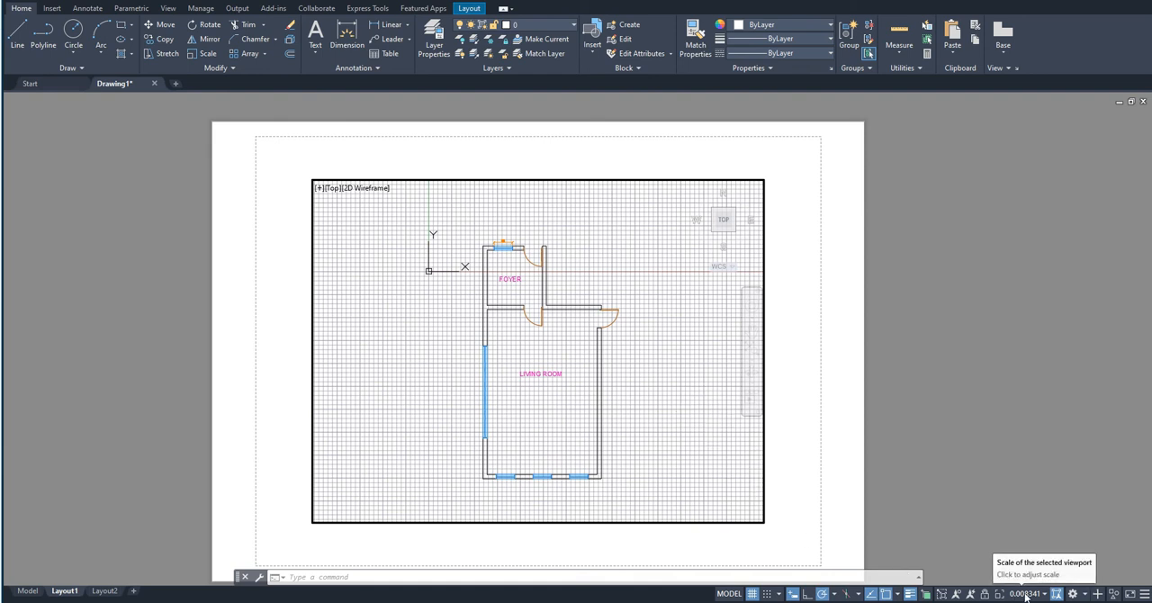
# - Set the active viewport's scale to 1:100 and change it to 1:30
pyautogui.click(1025, 594)
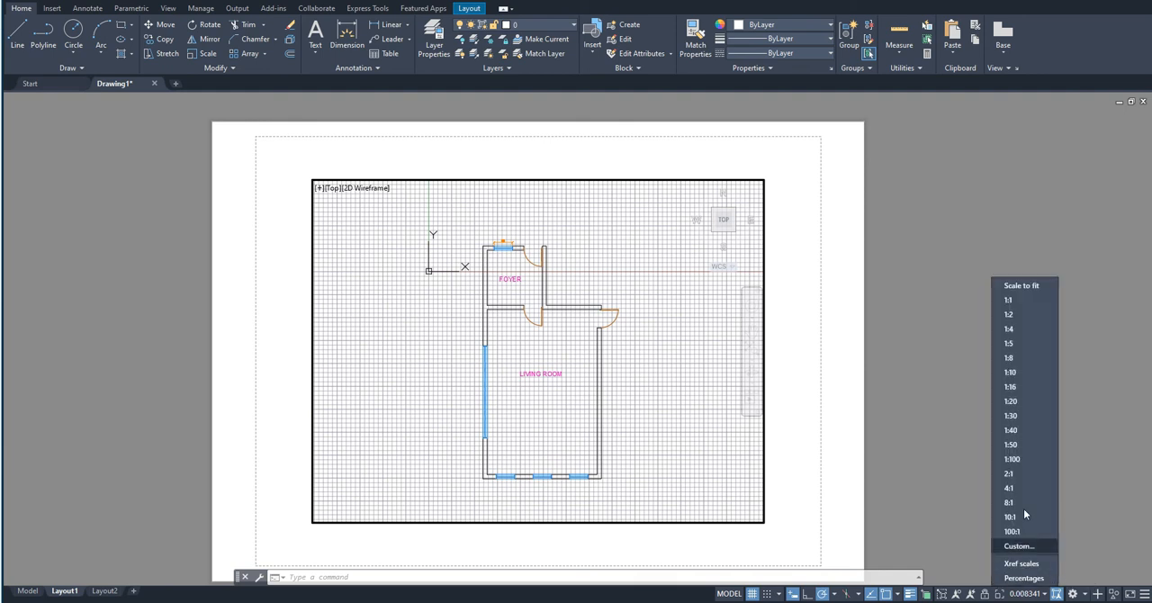
pyautogui.click(1030, 460)
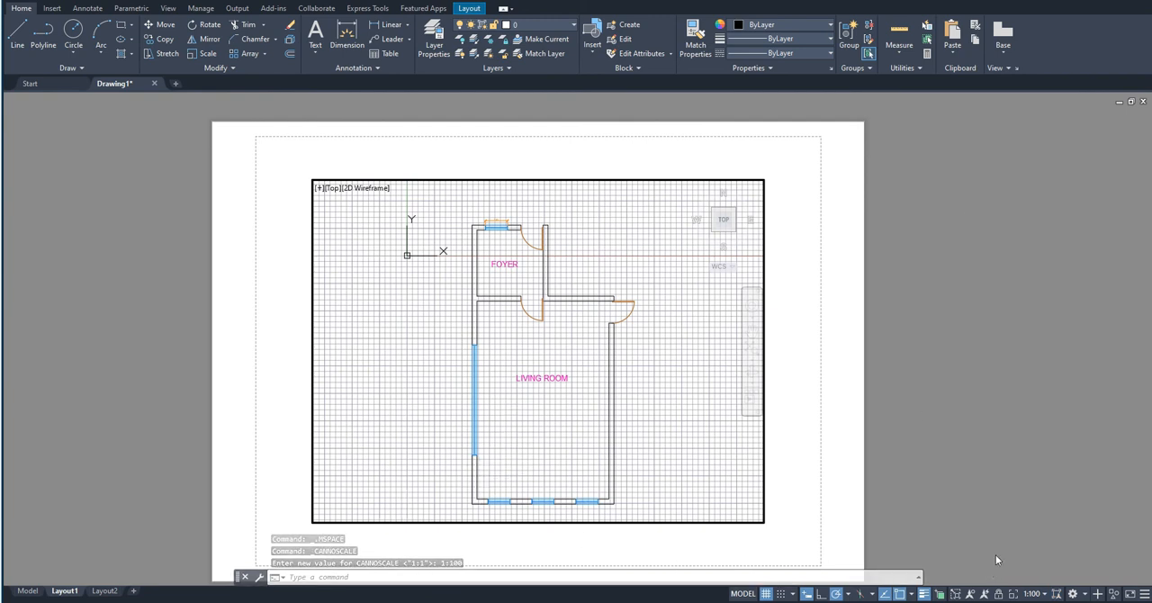
pyautogui.click(1044, 594)
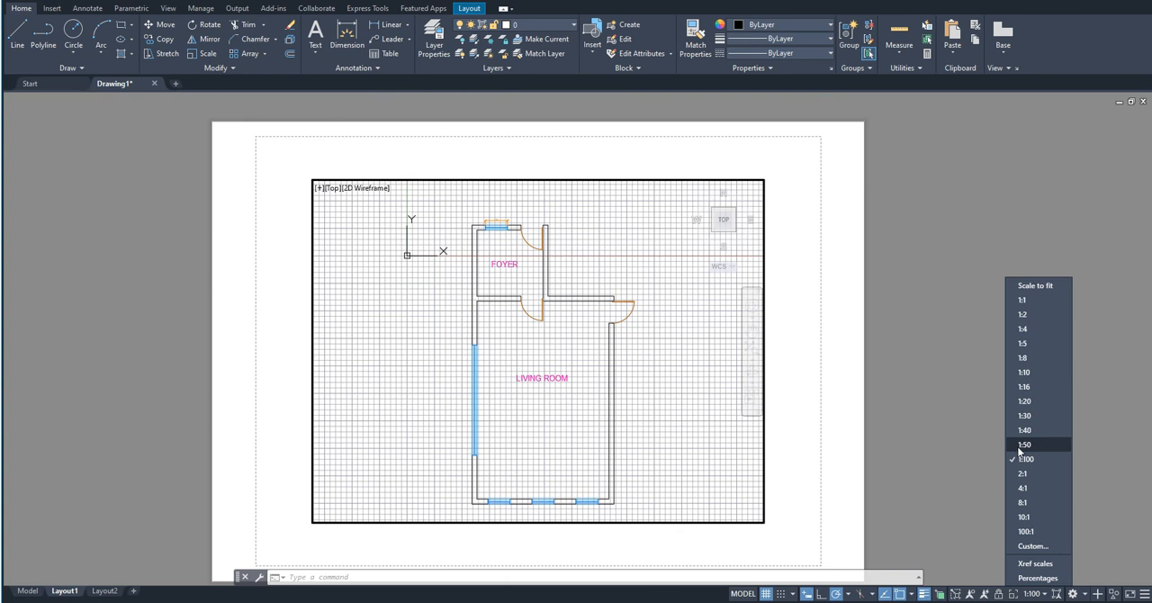
pyautogui.click(1027, 416)
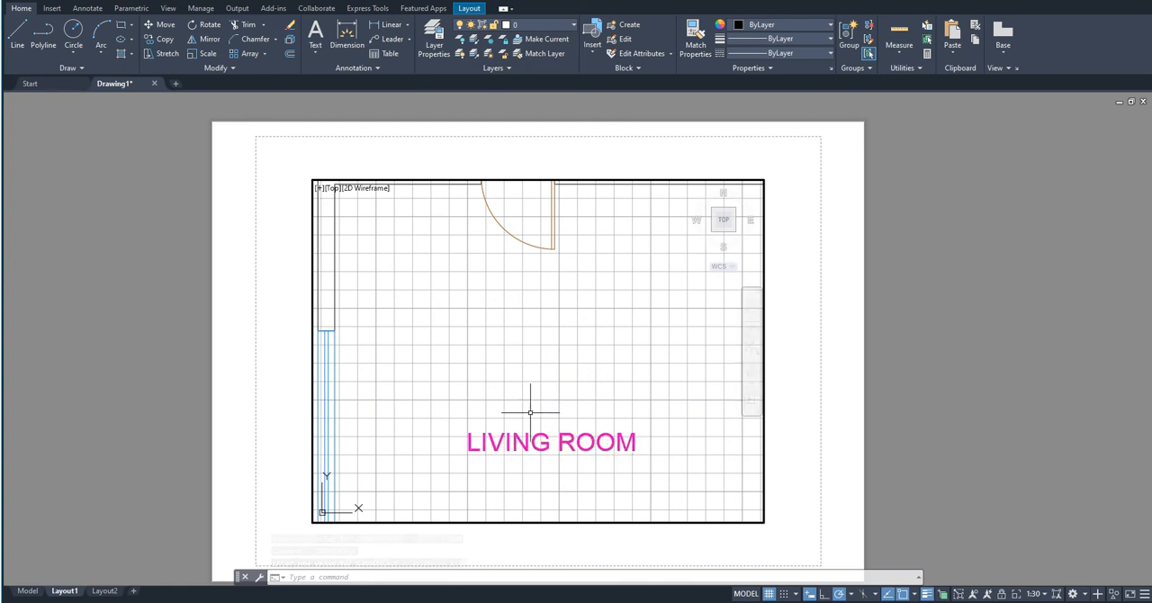
# - Zoom out inside the viewport and set its scale back to 1:30
pyautogui.scroll(-2, 227, 434)
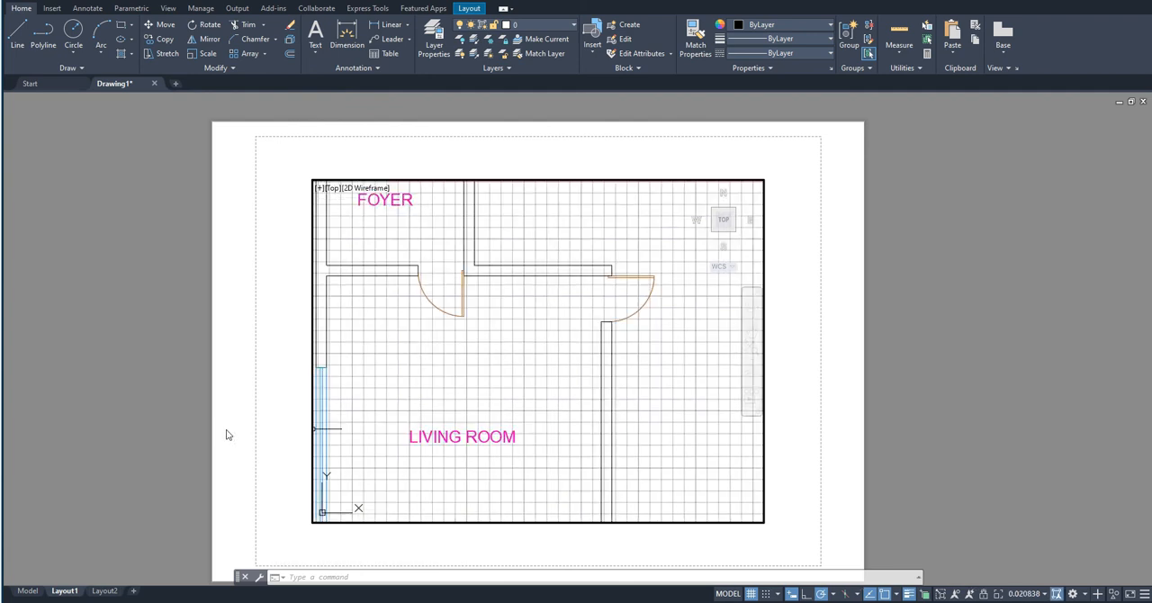
pyautogui.click(1033, 594)
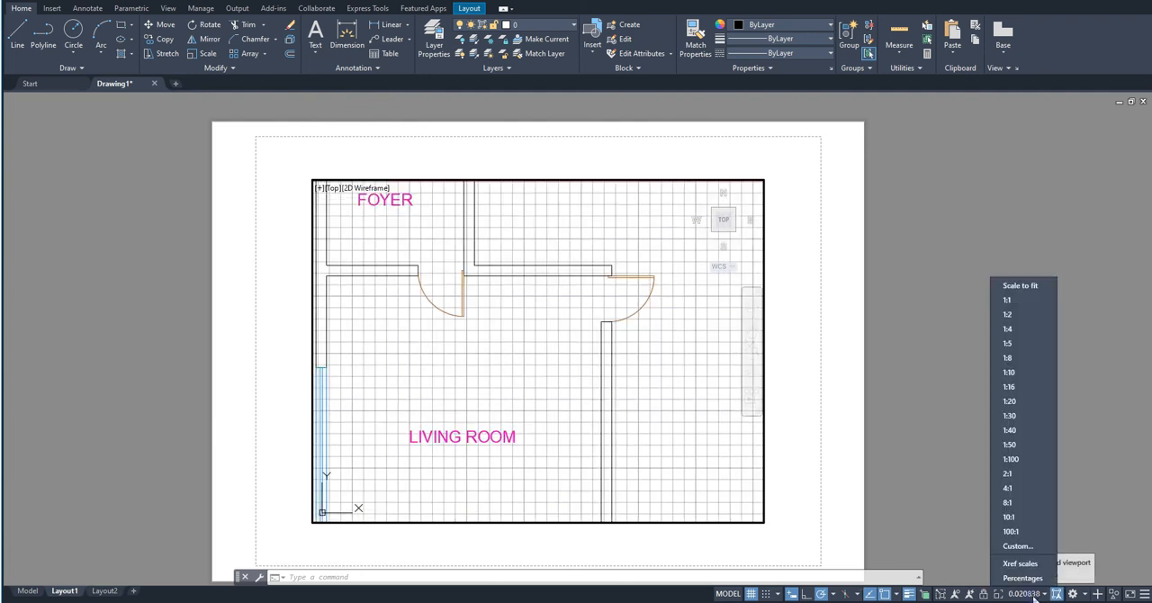
pyautogui.click(1001, 407)
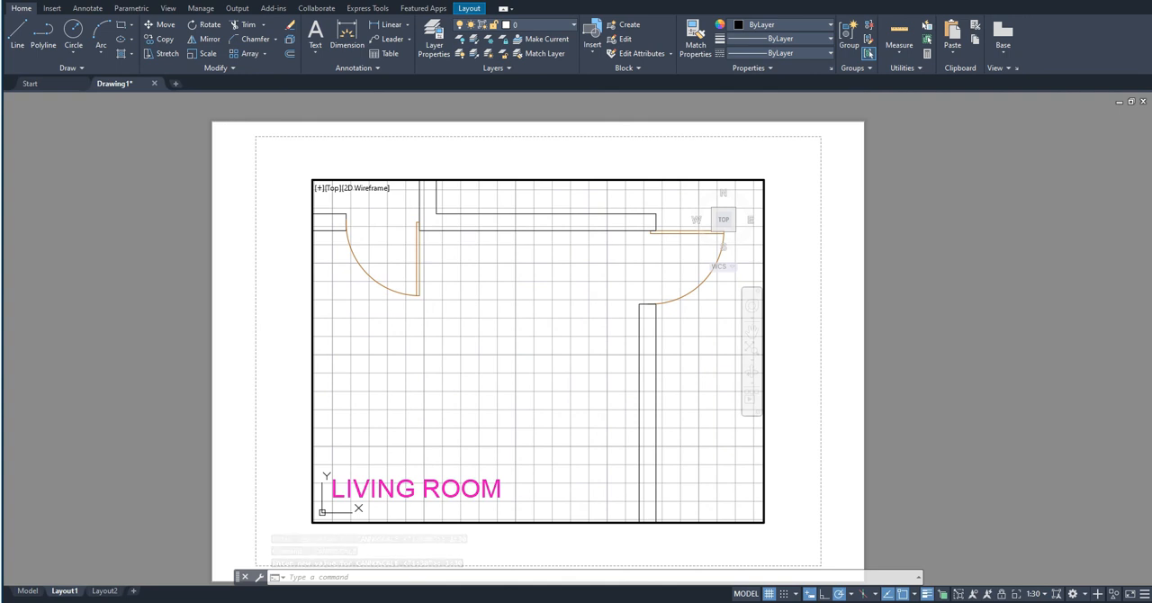
# - Create a page setup named Setup1 for Layout1 with DWG To PDF.pc3 as the plotter
pyautogui.rightClick(71, 591)
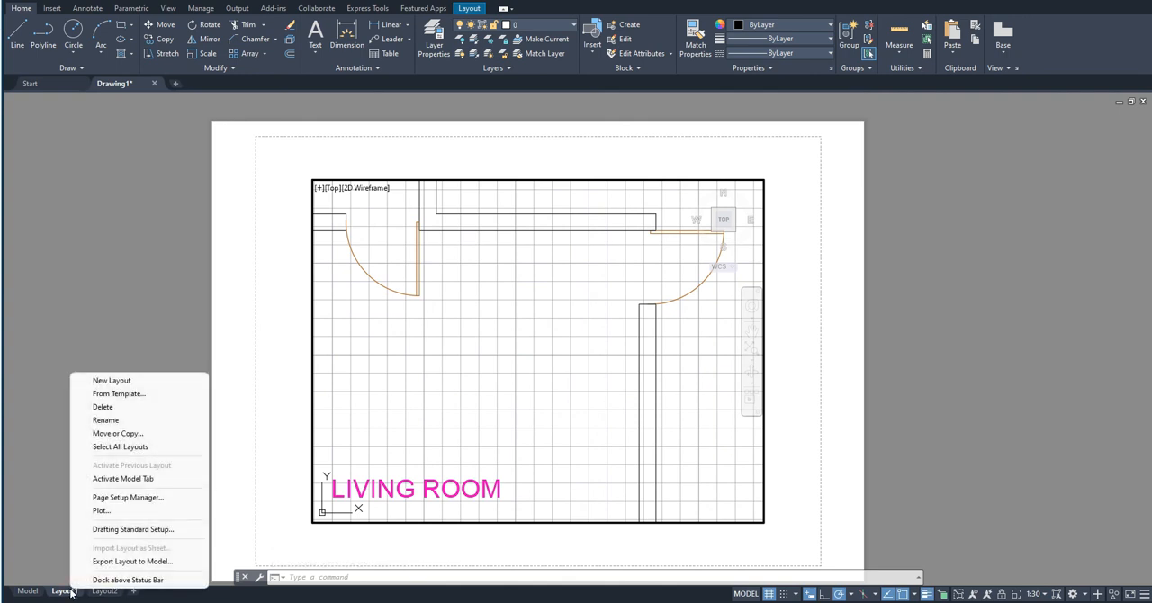
pyautogui.click(118, 498)
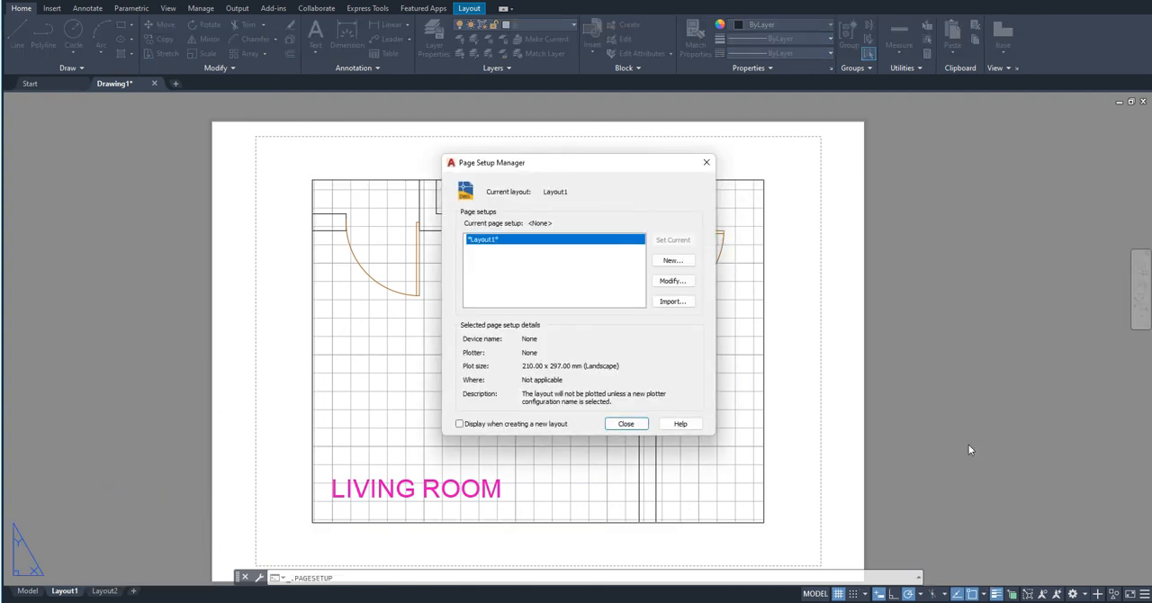
pyautogui.click(674, 261)
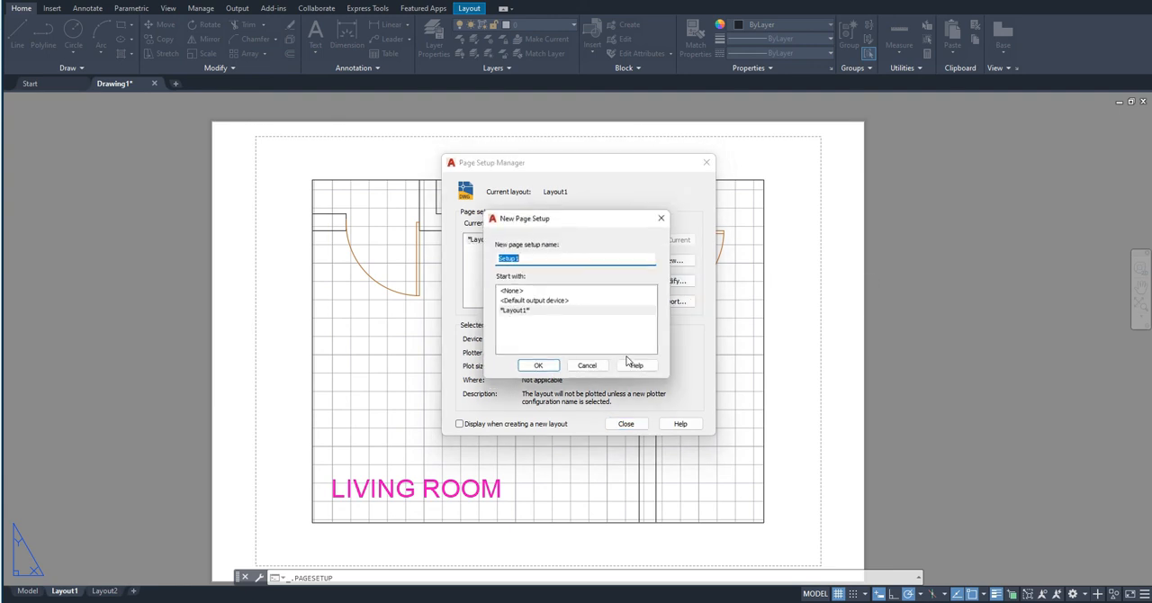
pyautogui.click(540, 370)
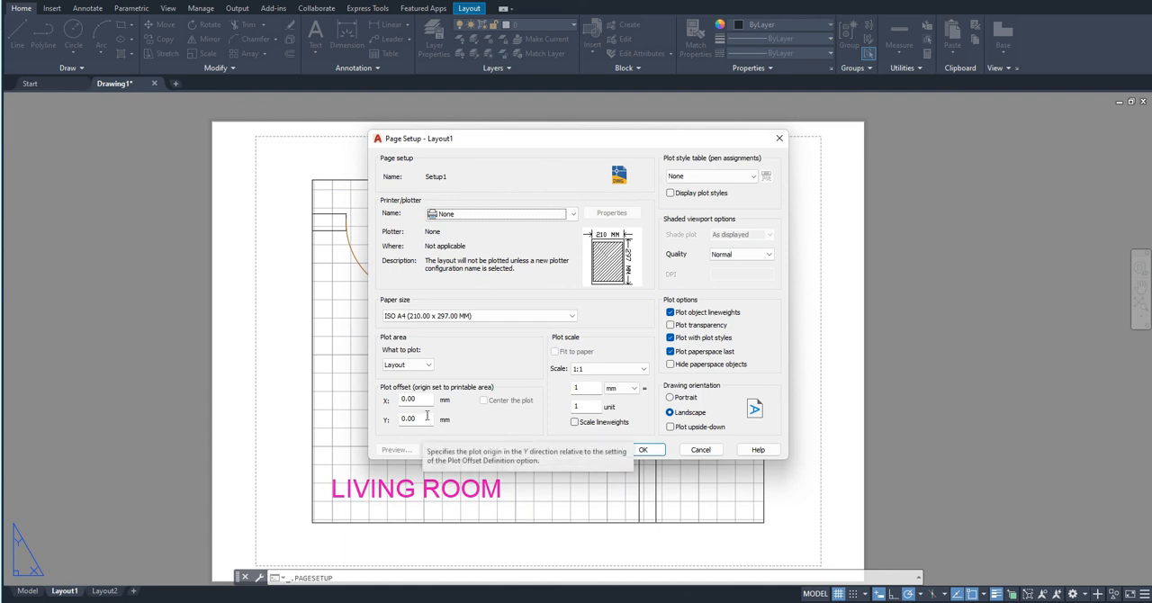
pyautogui.click(535, 215)
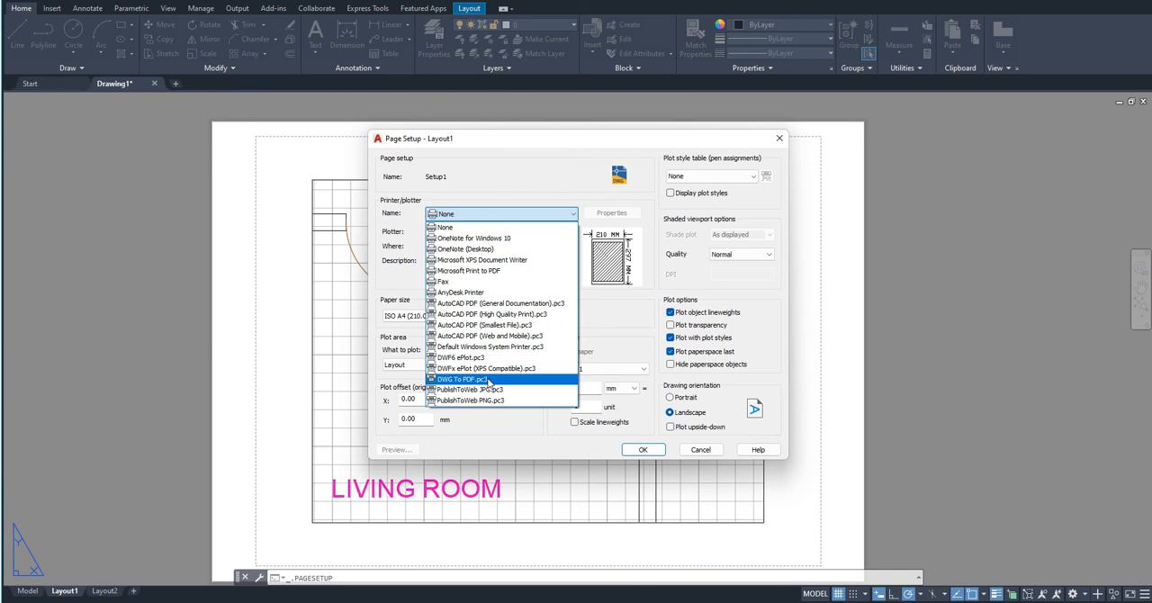
pyautogui.click(488, 380)
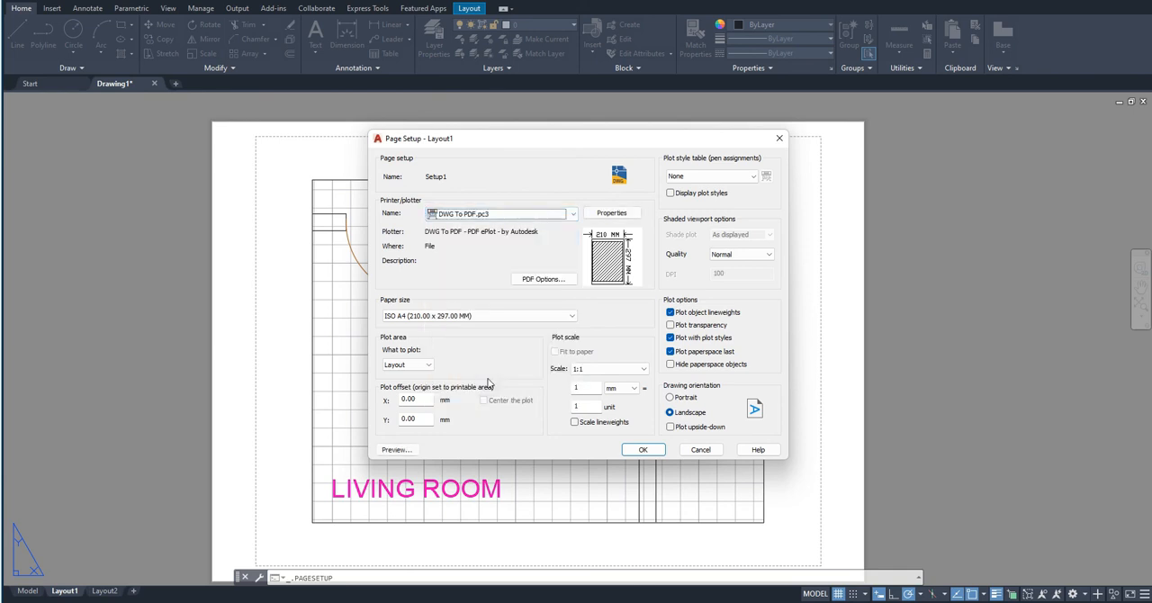
# - Give Setup1 the ISO expand A2 (420.00 x 594.00 MM) paper size and portrait orientation, and save the page setup
pyautogui.click(474, 317)
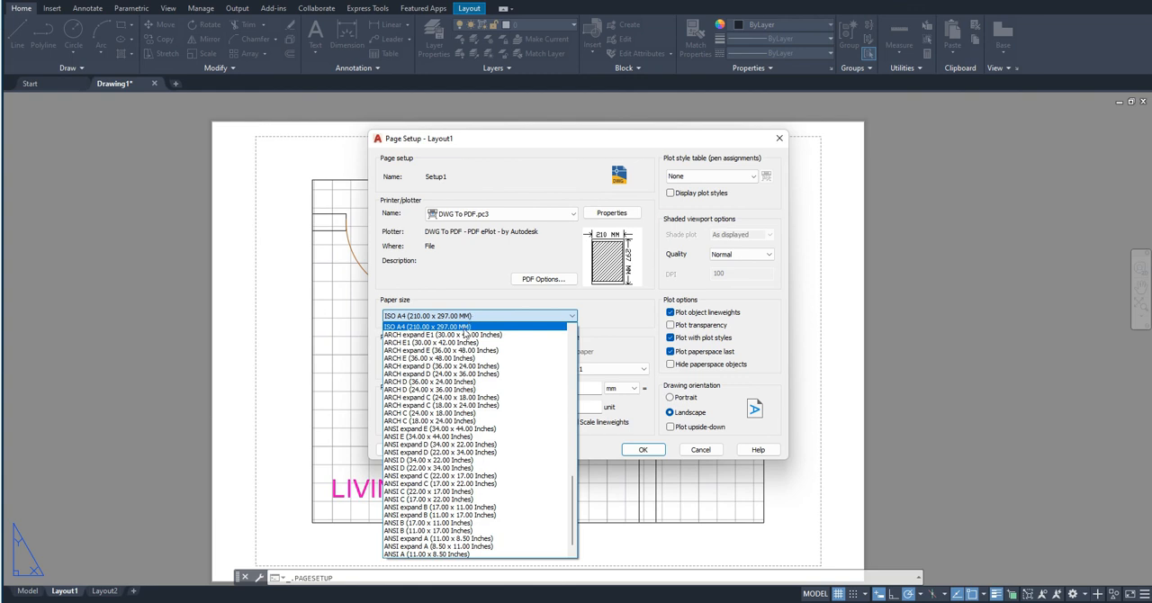
pyautogui.scroll(2, 465, 334)
pyautogui.scroll(4, 465, 334)
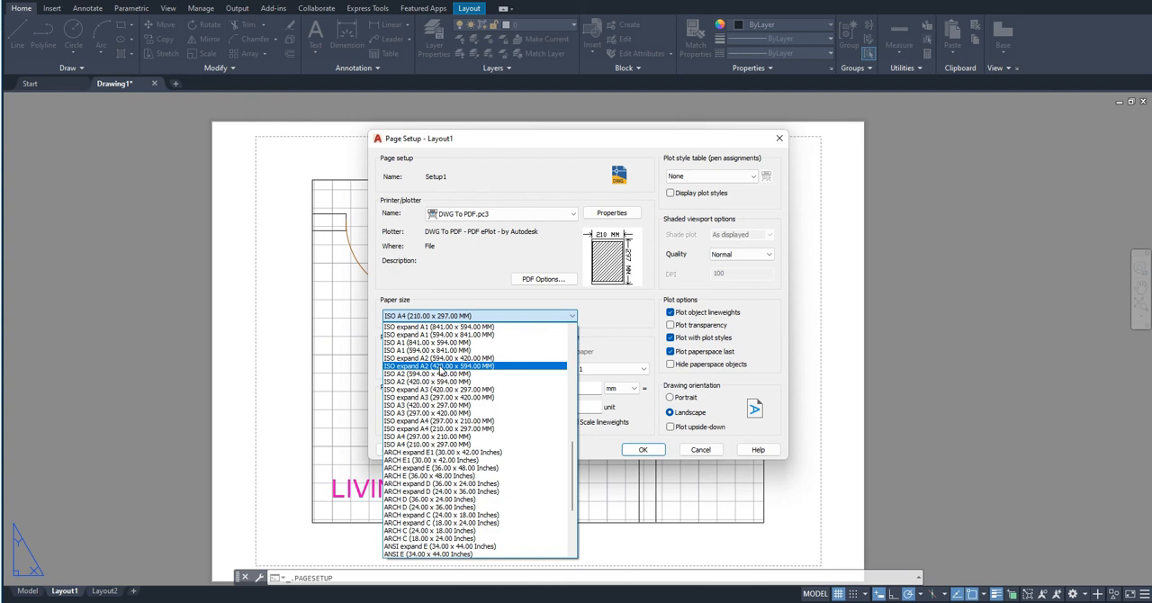
pyautogui.click(440, 366)
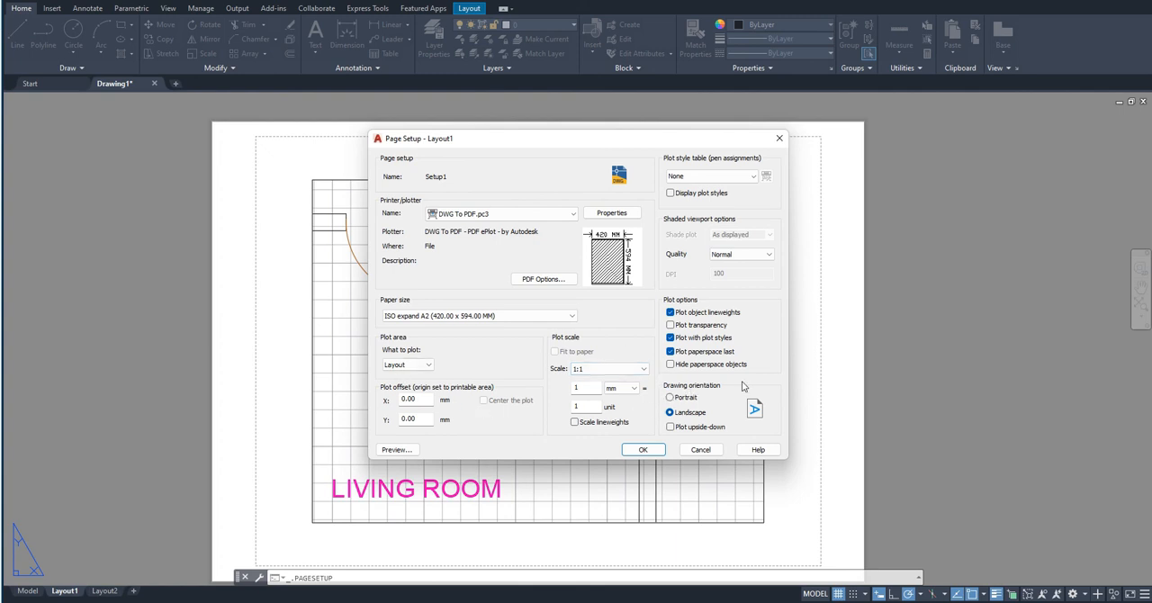
pyautogui.click(682, 397)
pyautogui.click(645, 450)
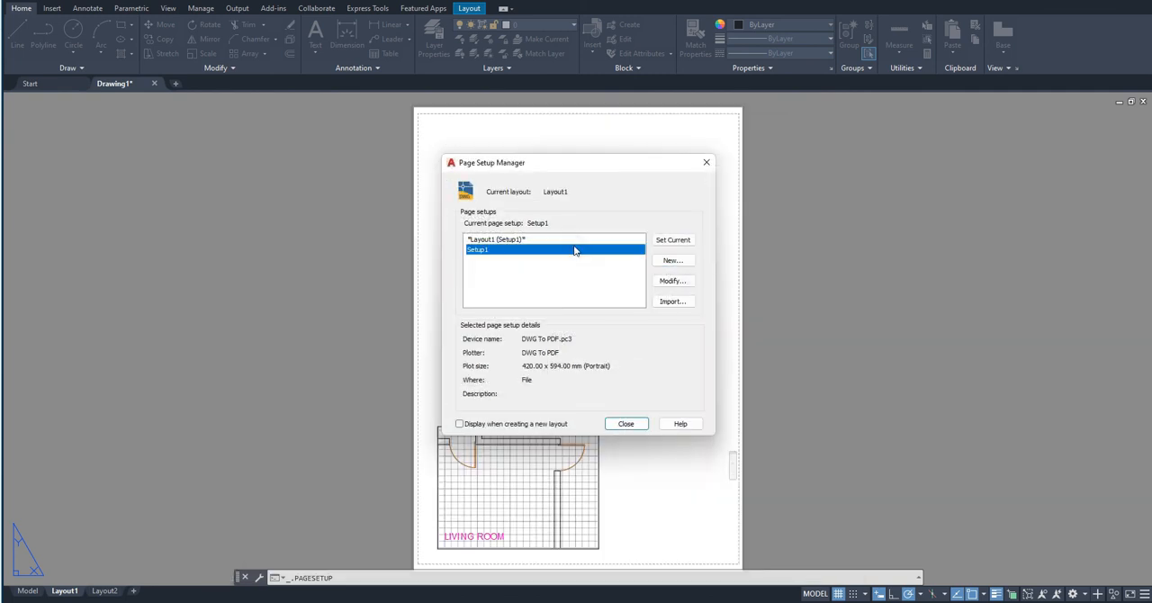
pyautogui.click(627, 424)
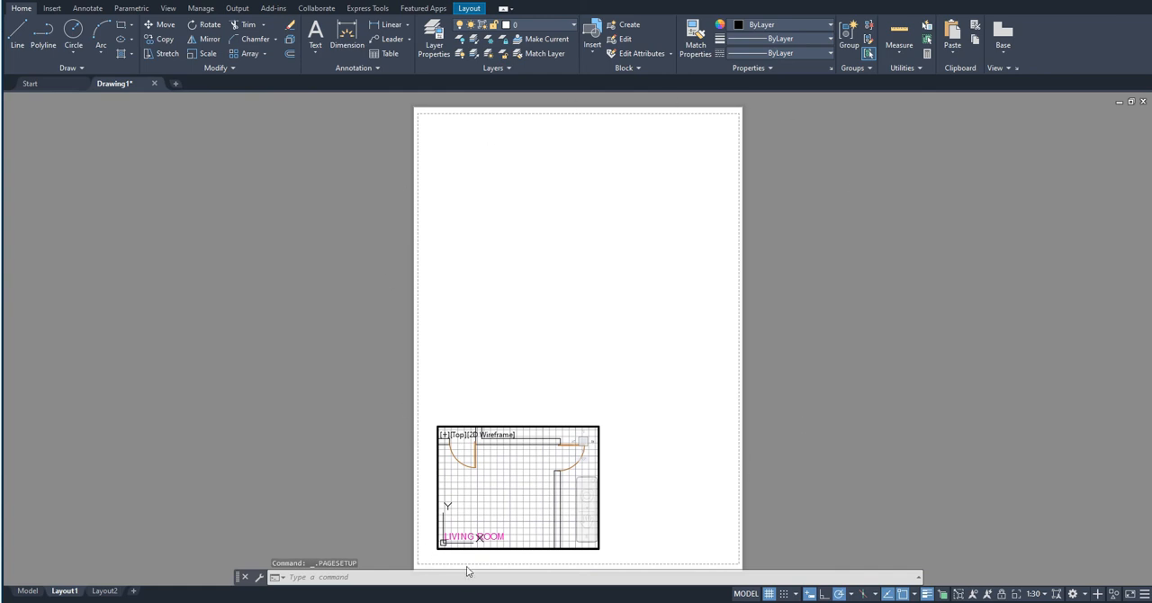
# - Return to paper space and stretch the viewport's upper-right and lower-left corners until it nearly fills the portrait sheet inside the margins
pyautogui.click(602, 443)
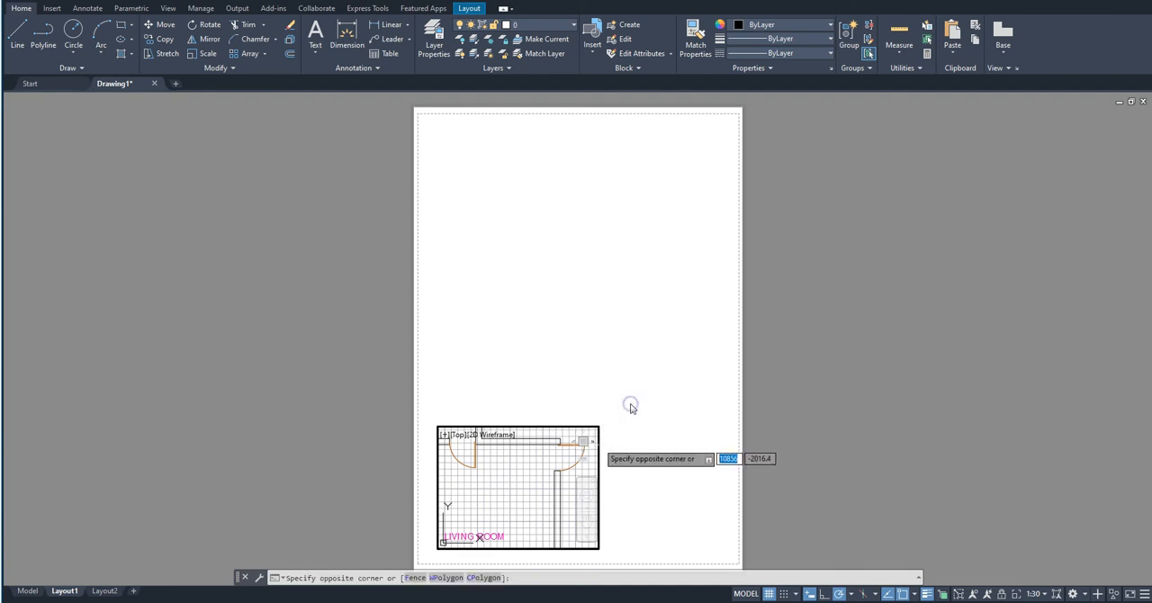
pyautogui.press('Escape')
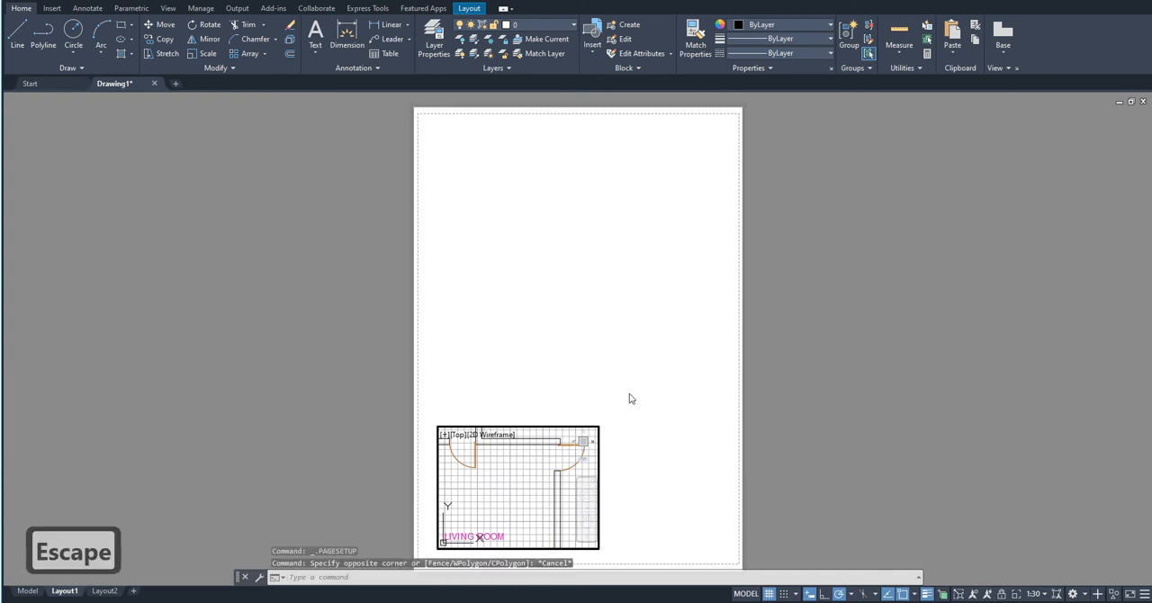
pyautogui.doubleClick(630, 394)
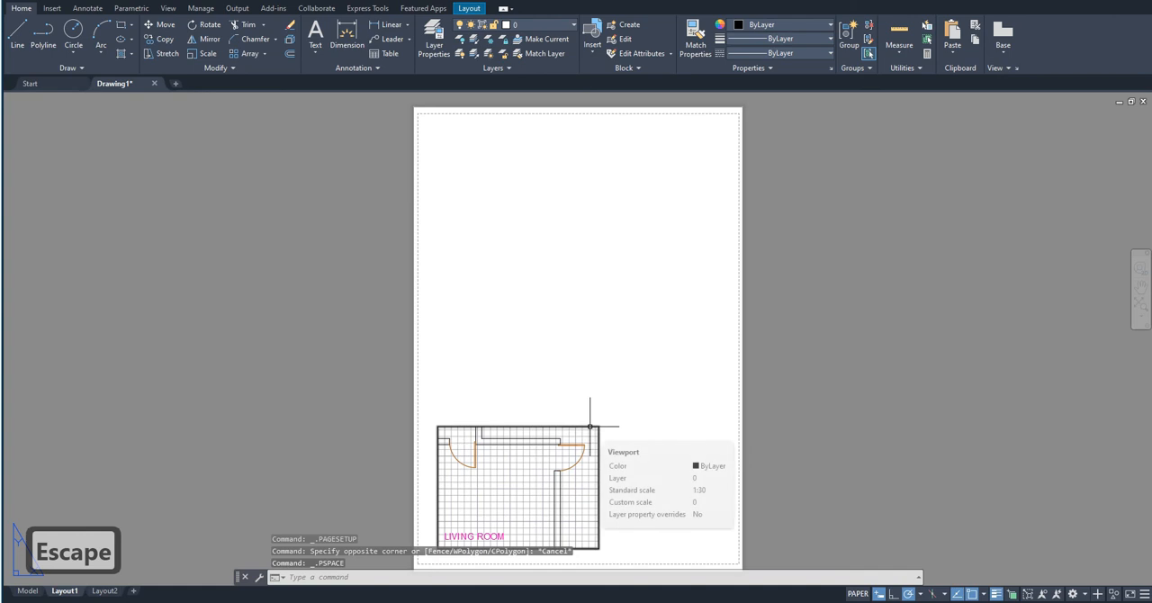
pyautogui.click(591, 426)
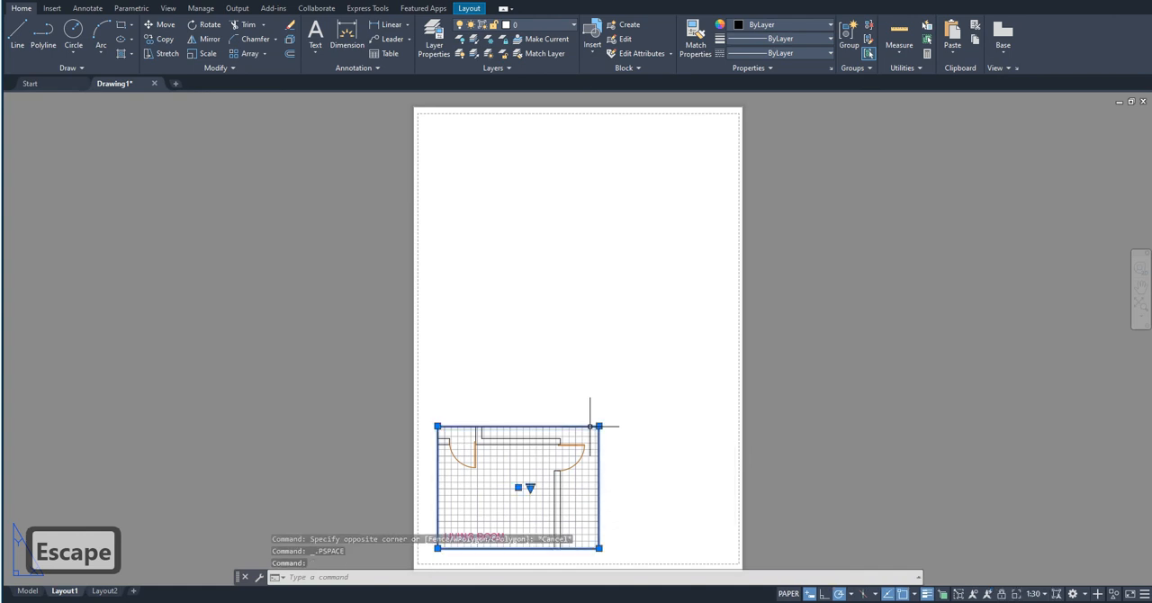
pyautogui.click(599, 426)
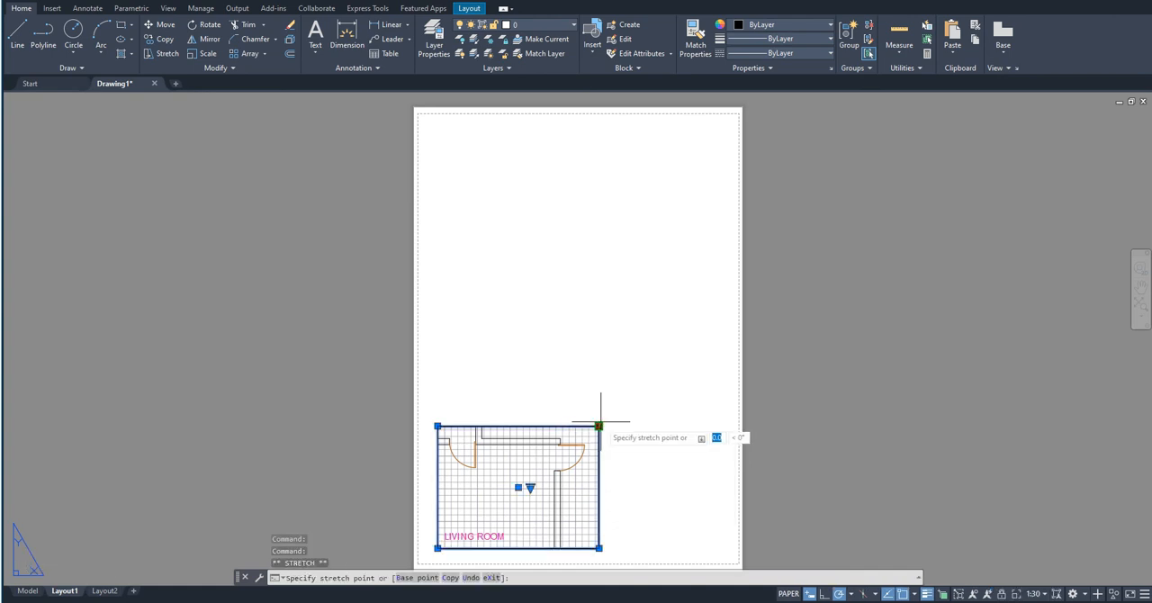
pyautogui.click(733, 118)
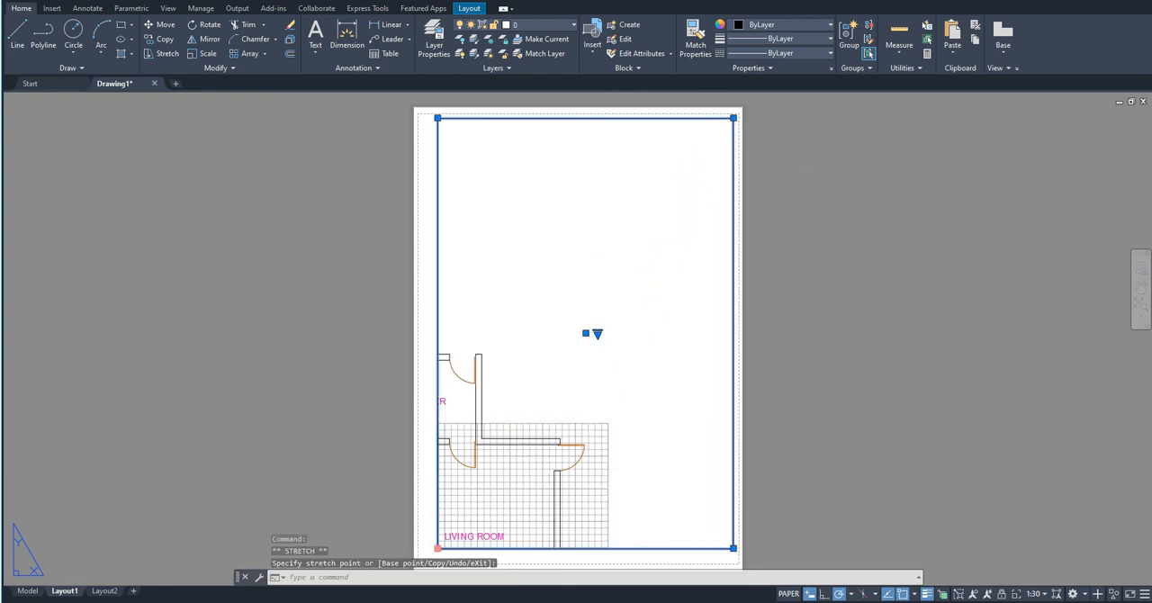
pyautogui.click(437, 547)
pyautogui.click(426, 558)
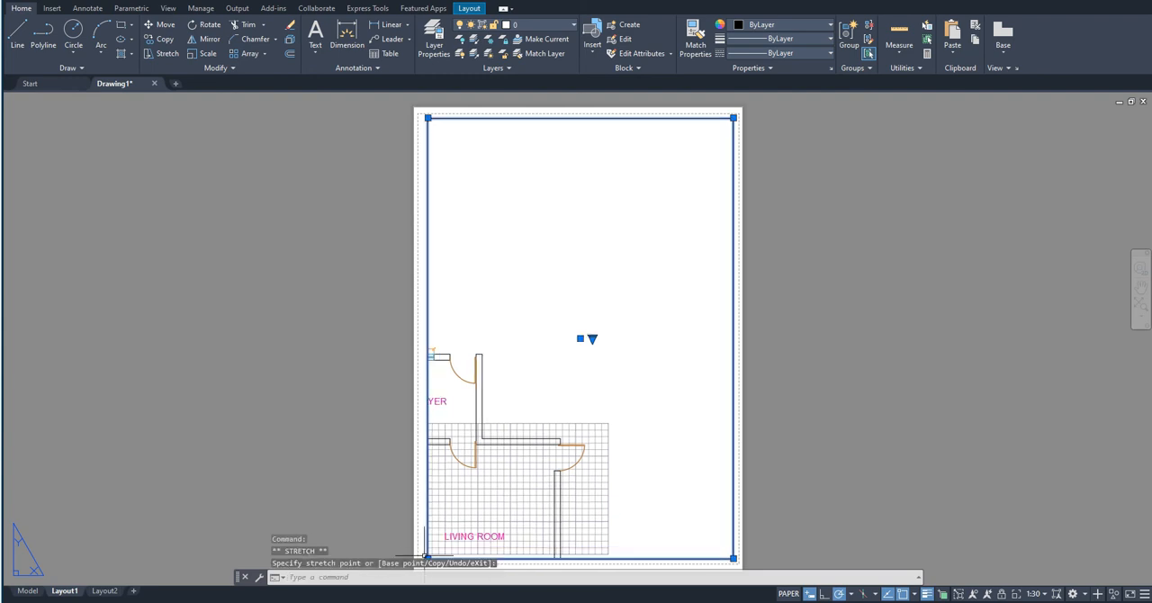
# - Pan the model inside the viewport until the whole floor plan is centred on the sheet, and return to paper space
pyautogui.doubleClick(630, 389)
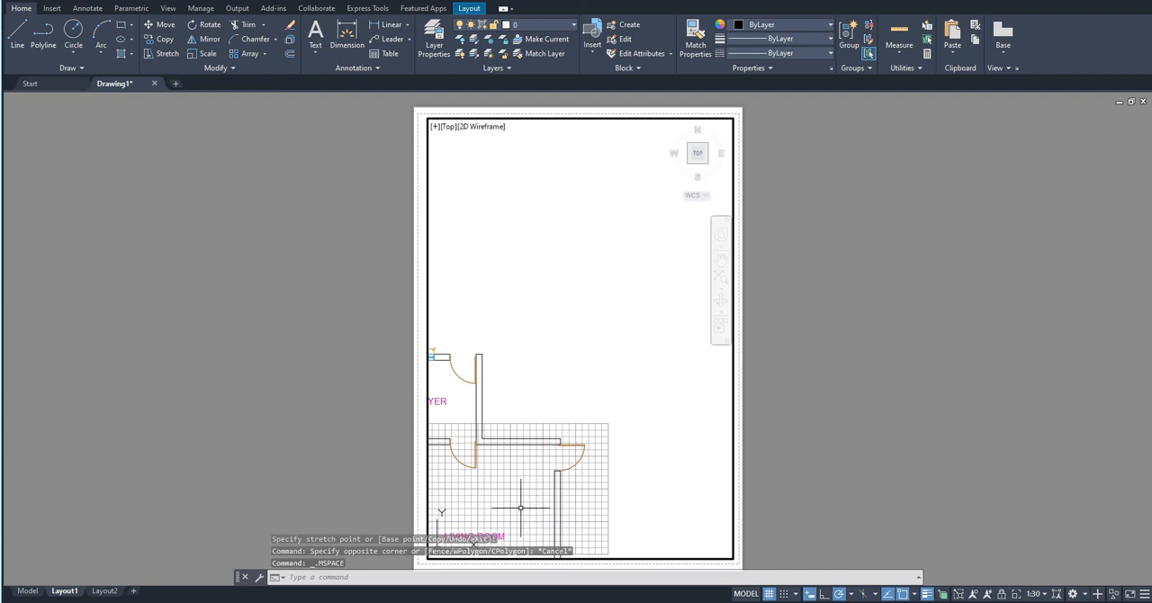
pyautogui.moveTo(511, 514); pyautogui.dragTo(617, 344, button='middle')
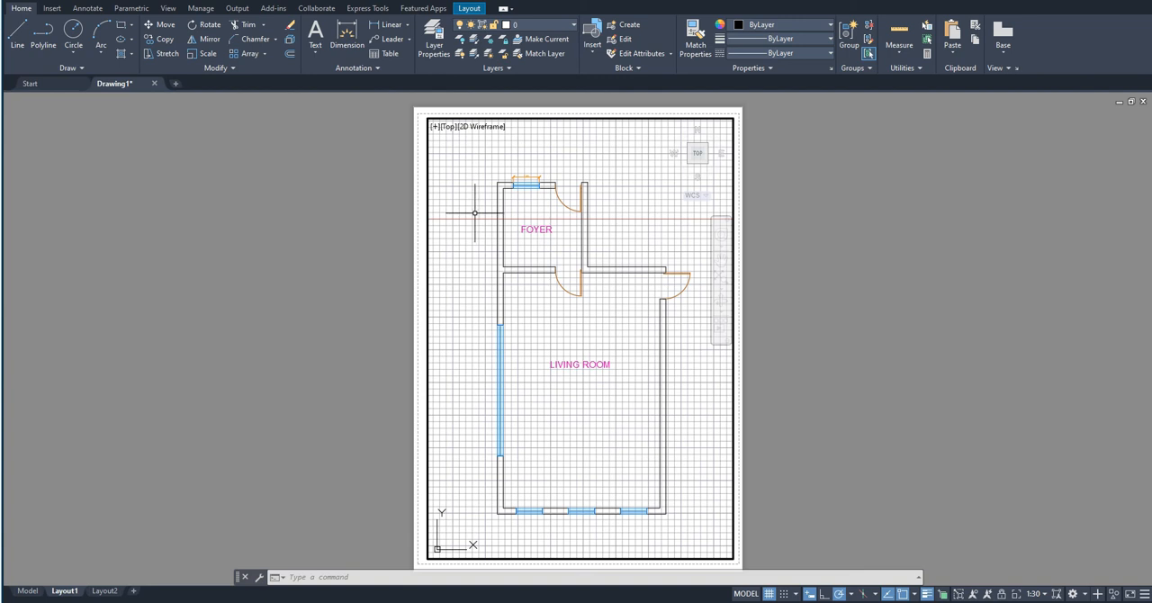
pyautogui.doubleClick(423, 141)
pyautogui.click(426, 136)
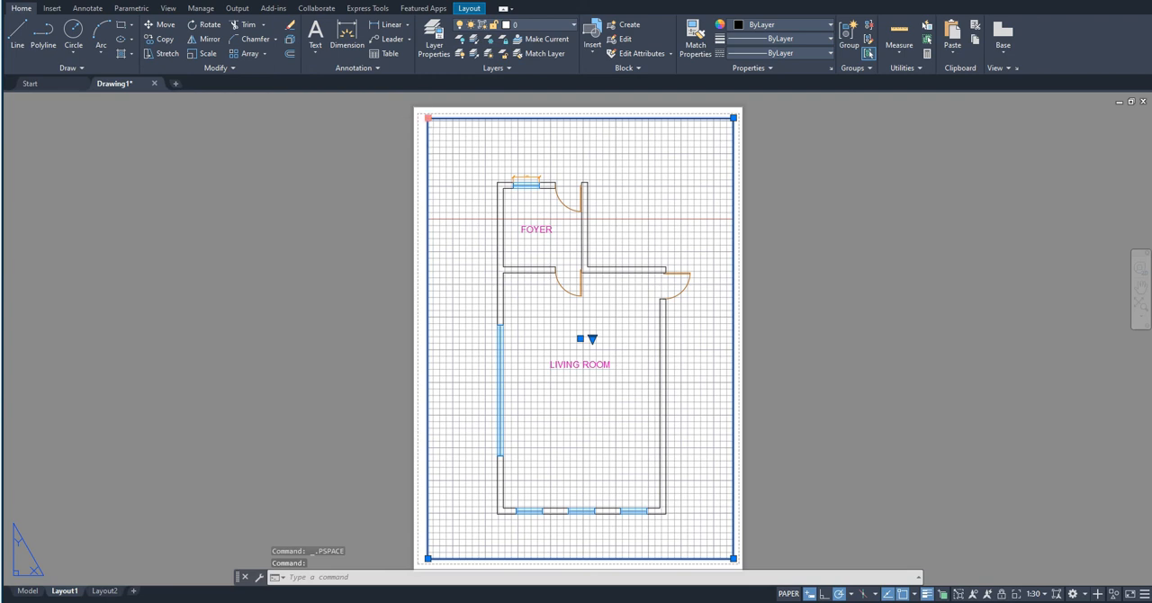
pyautogui.click(427, 118)
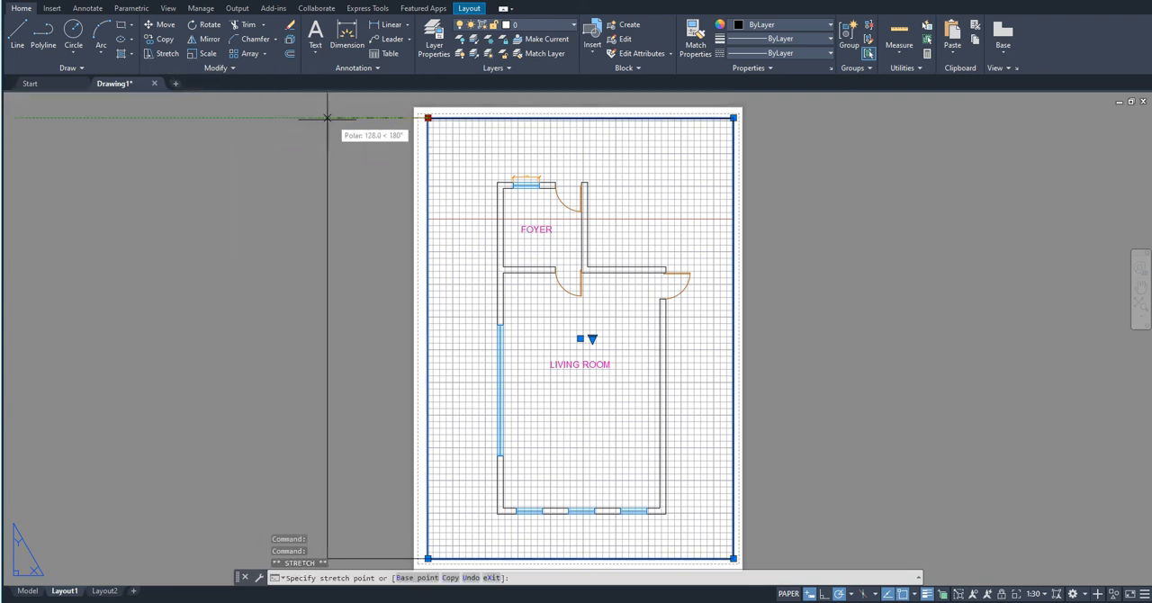
pyautogui.click(429, 115)
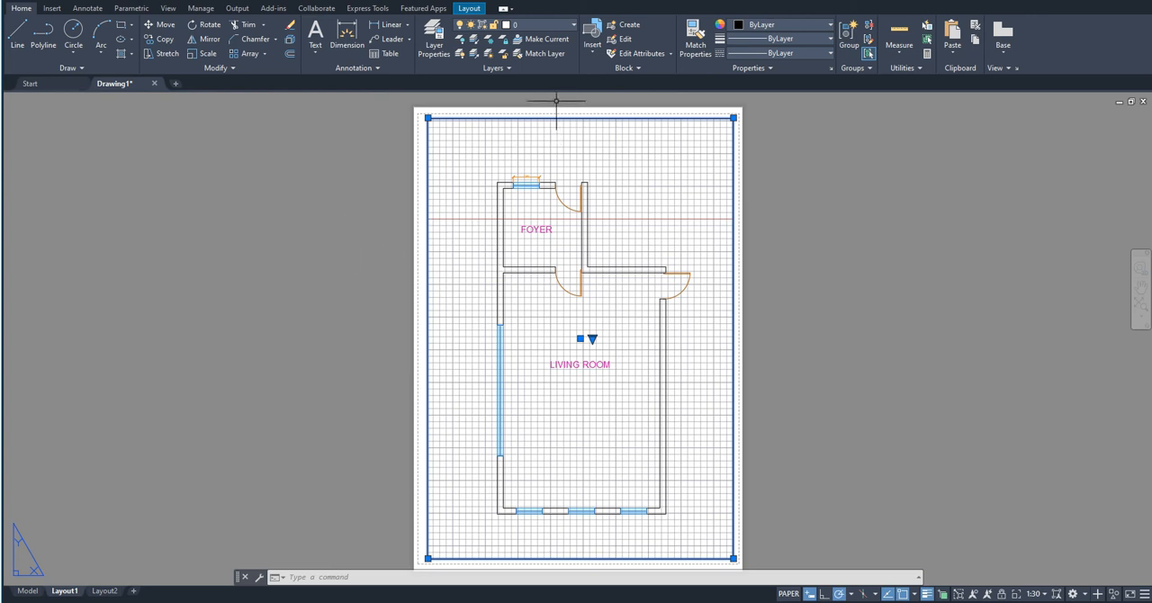
# - Create a new layer named VIEWPORT
pyautogui.click(434, 45)
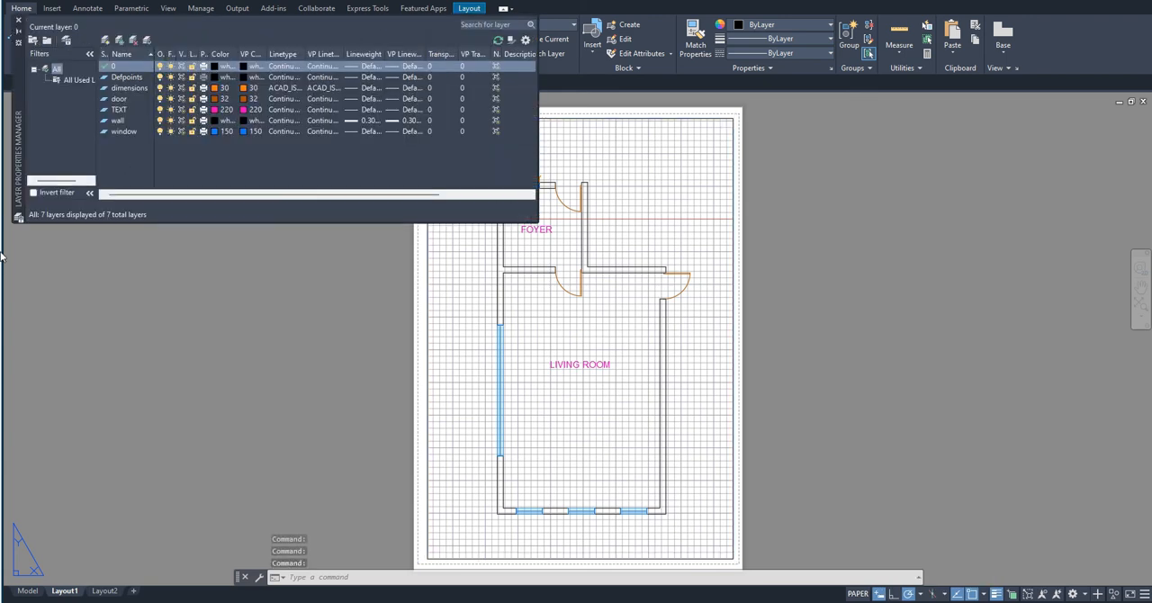
pyautogui.click(105, 40)
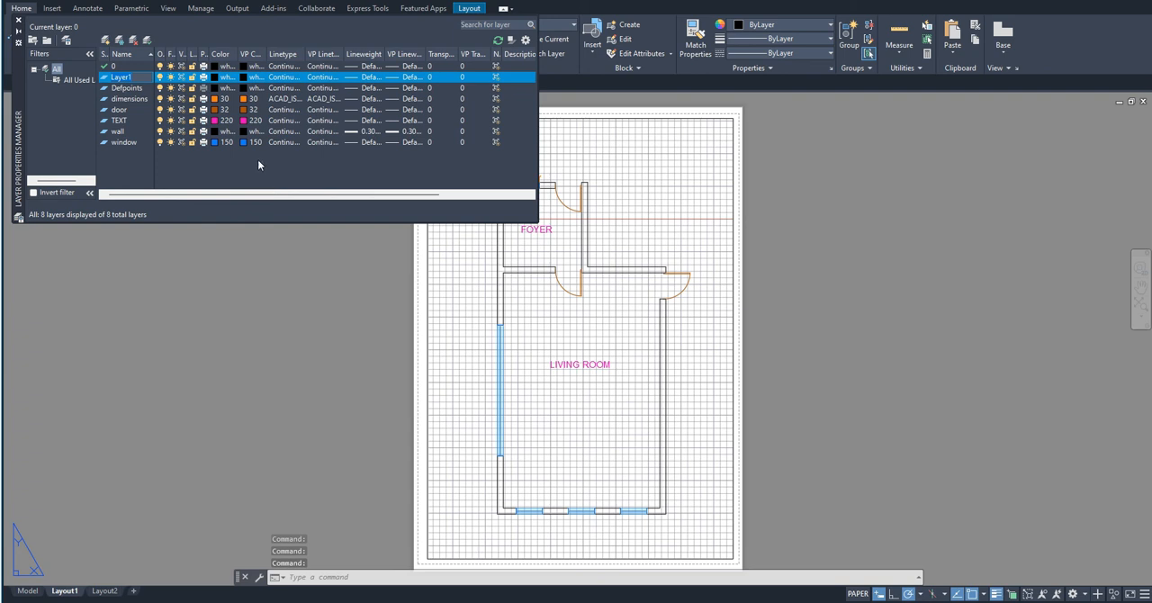
pyautogui.write('VIEWPORT')
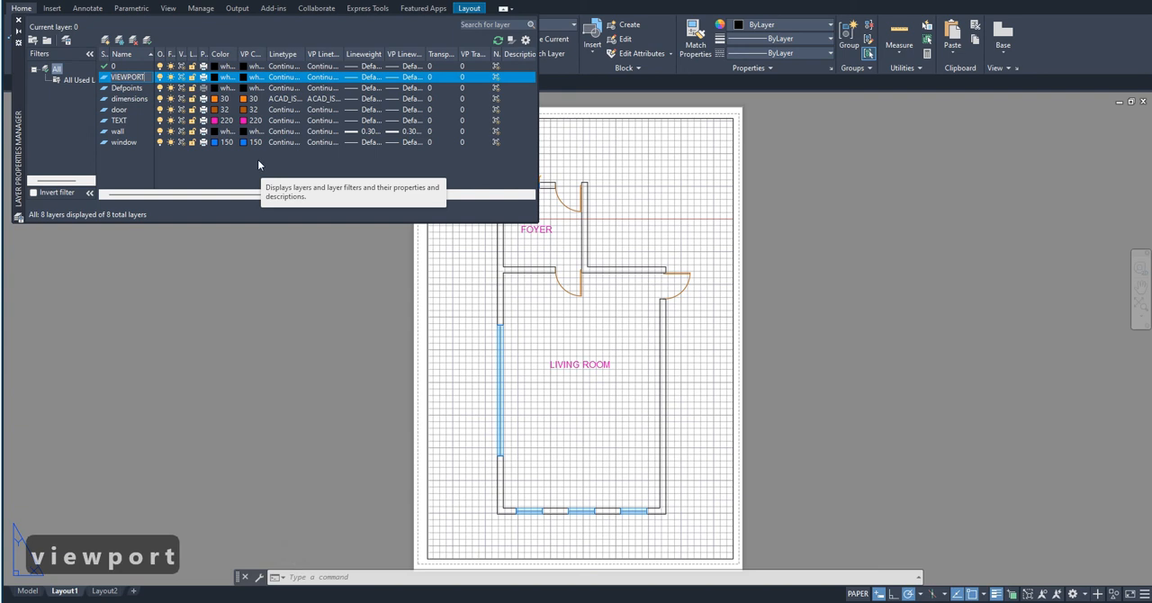
pyautogui.press('Return')
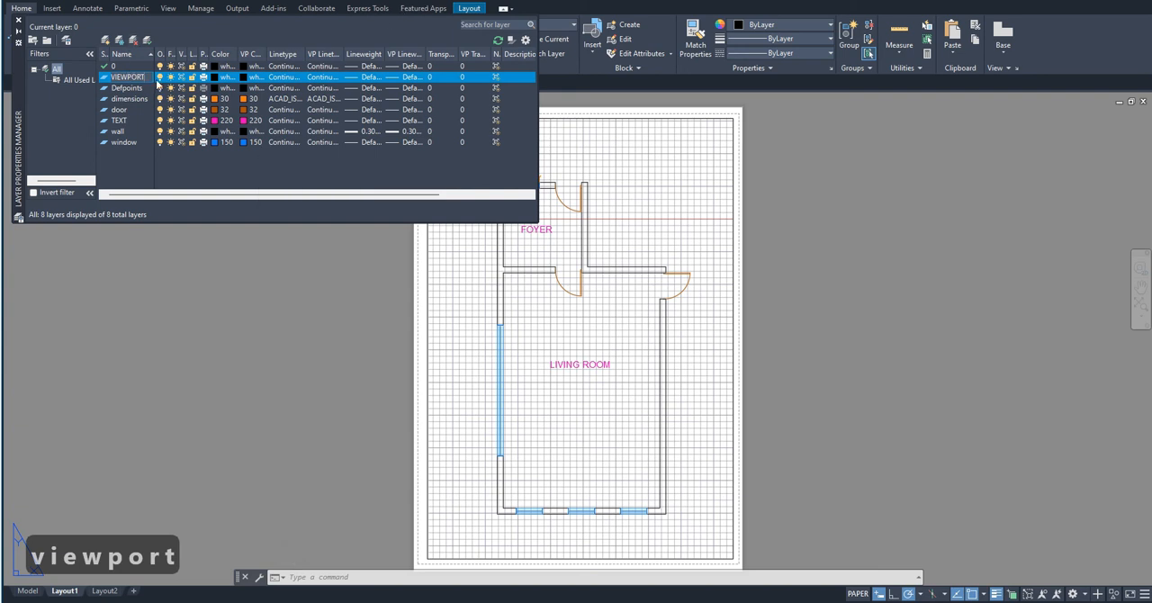
pyautogui.doubleClick(154, 79)
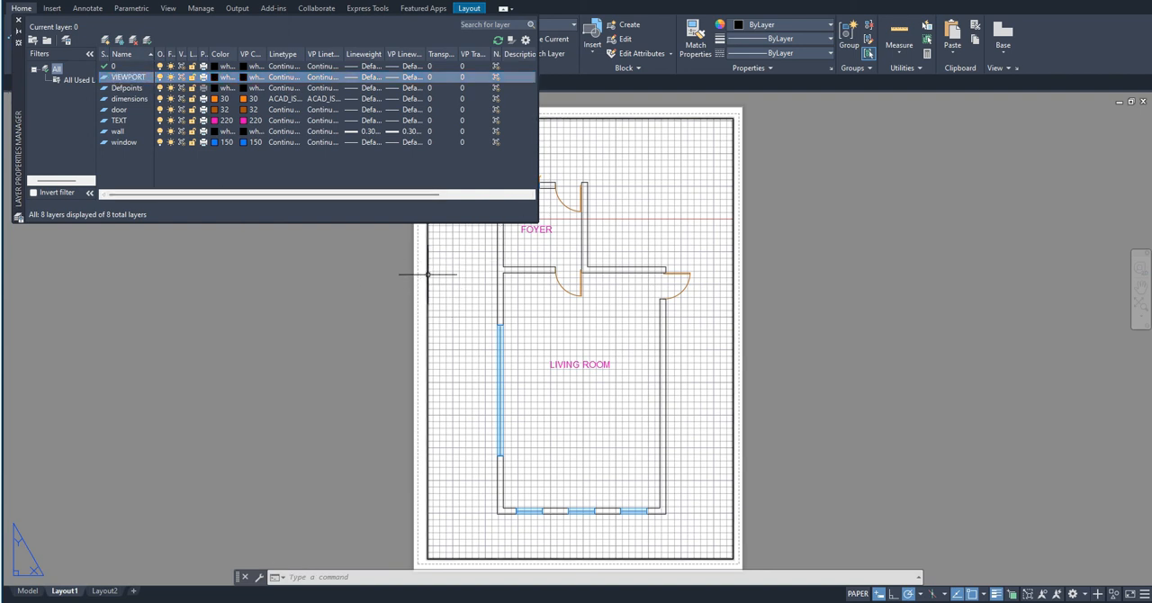
# - Assign the viewport frame to the VIEWPORT layer and freeze that layer
pyautogui.click(428, 273)
pyautogui.click(558, 26)
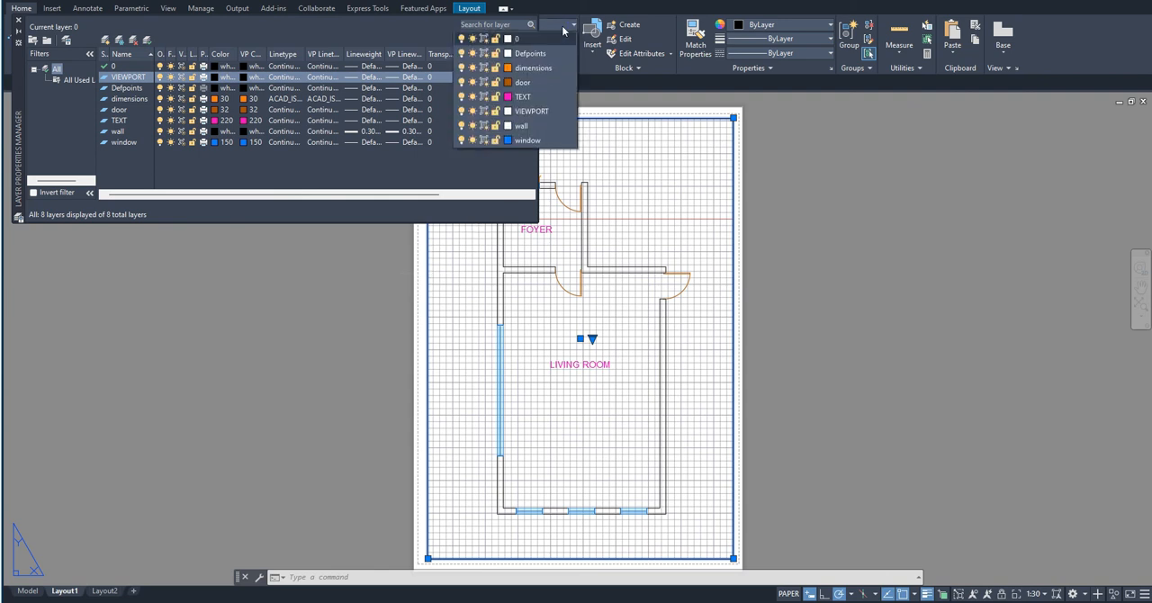
pyautogui.click(536, 112)
pyautogui.click(536, 112)
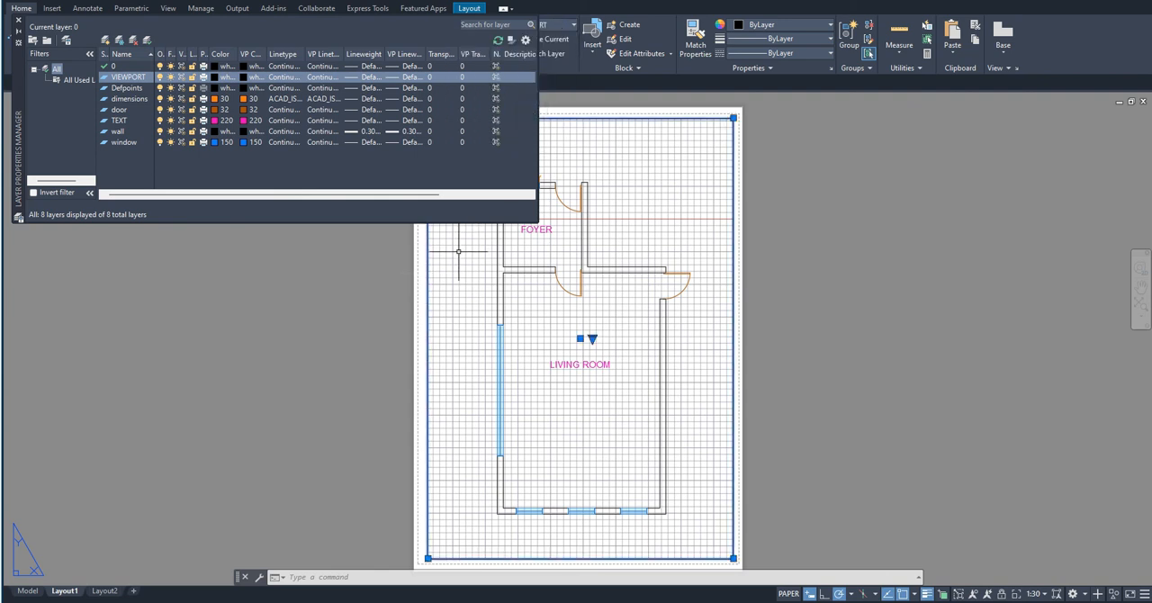
pyautogui.click(171, 81)
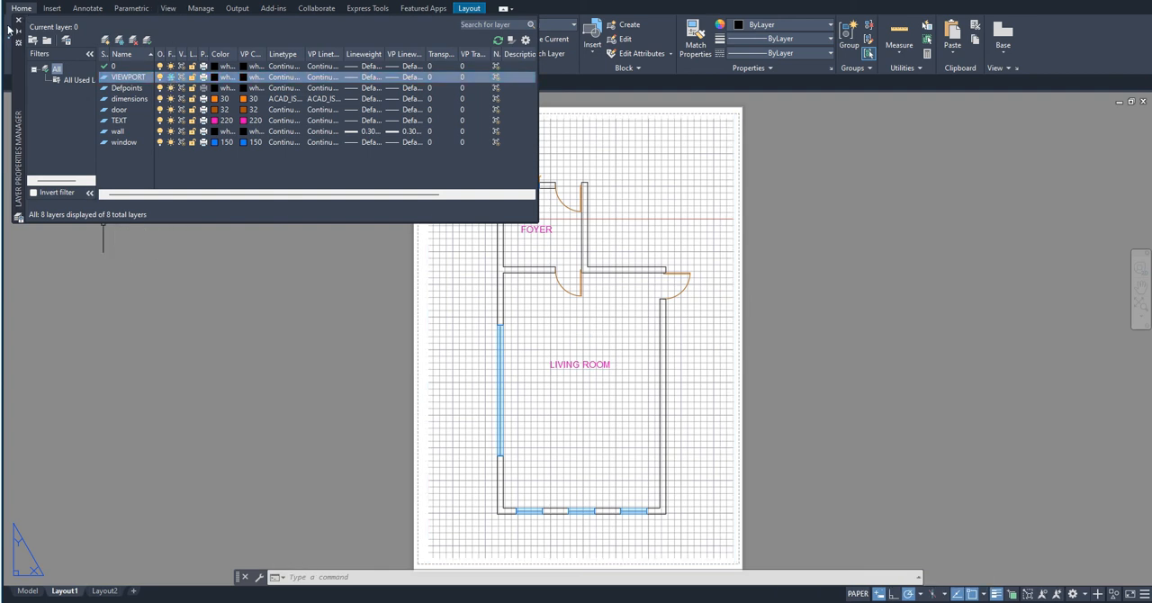
pyautogui.click(19, 20)
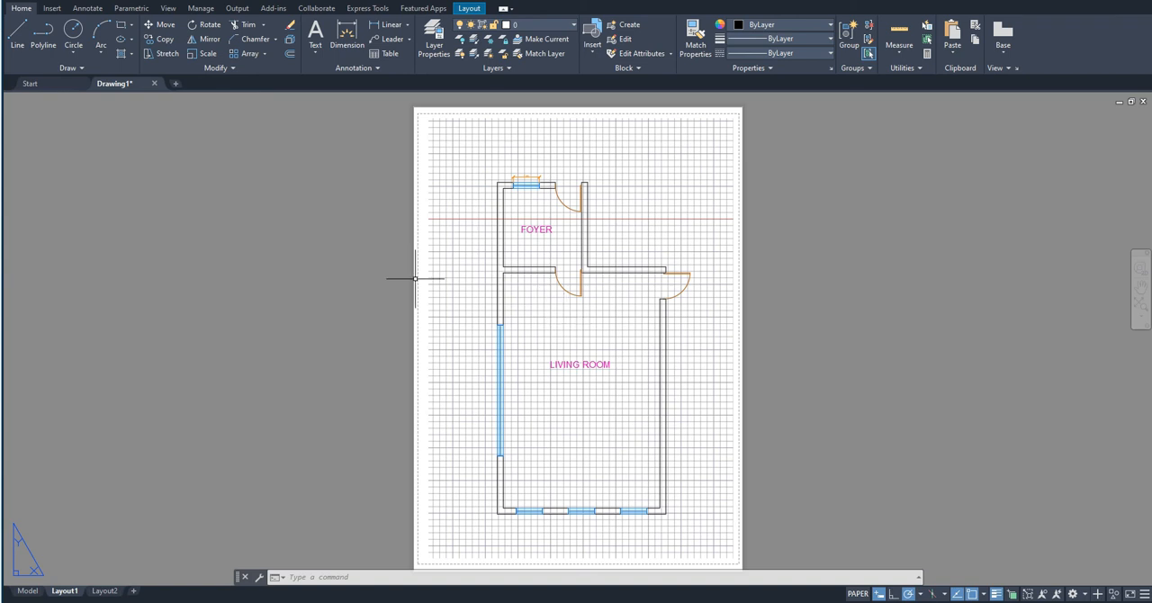
# - Preview the plot of Layout1 with its Setup1 page setup, and exit the Plot command without plotting
pyautogui.write('pl')
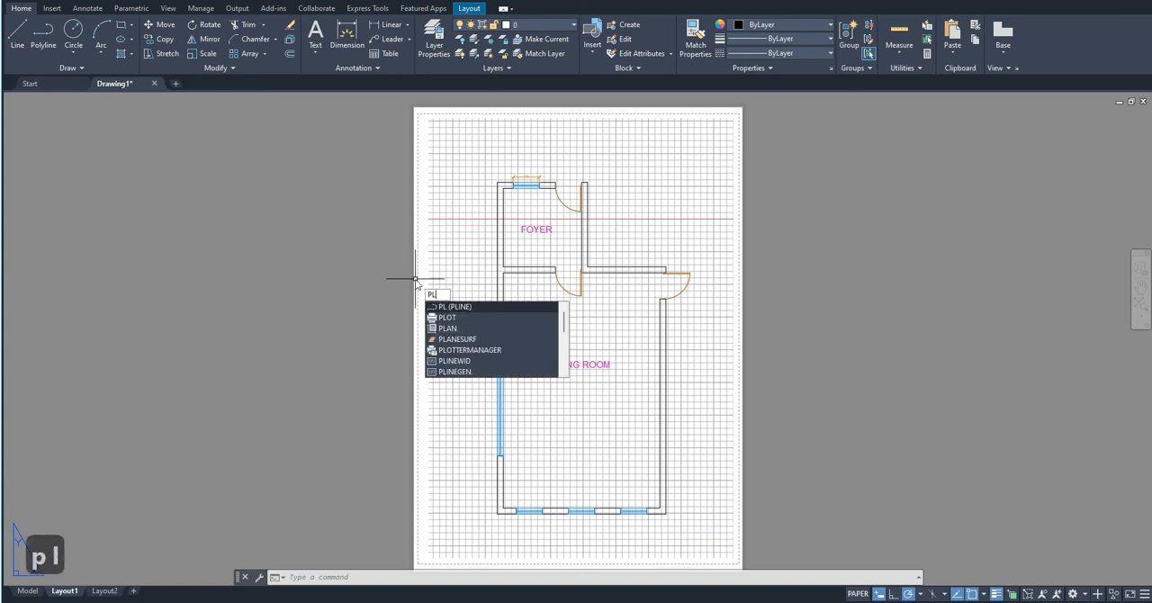
pyautogui.write('ot')
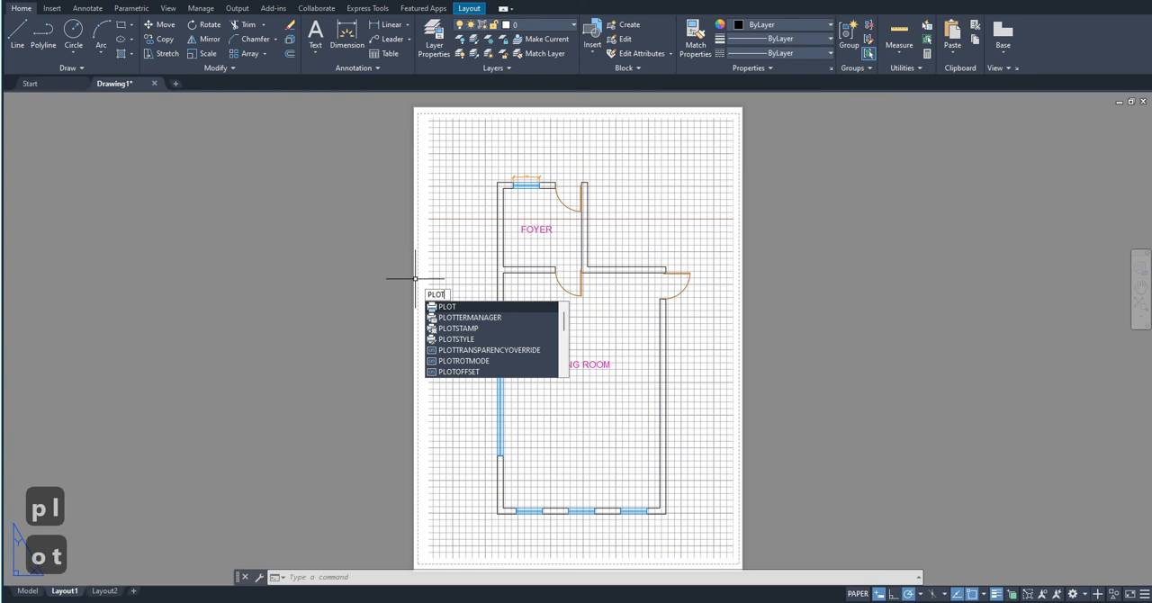
pyautogui.press('Return')
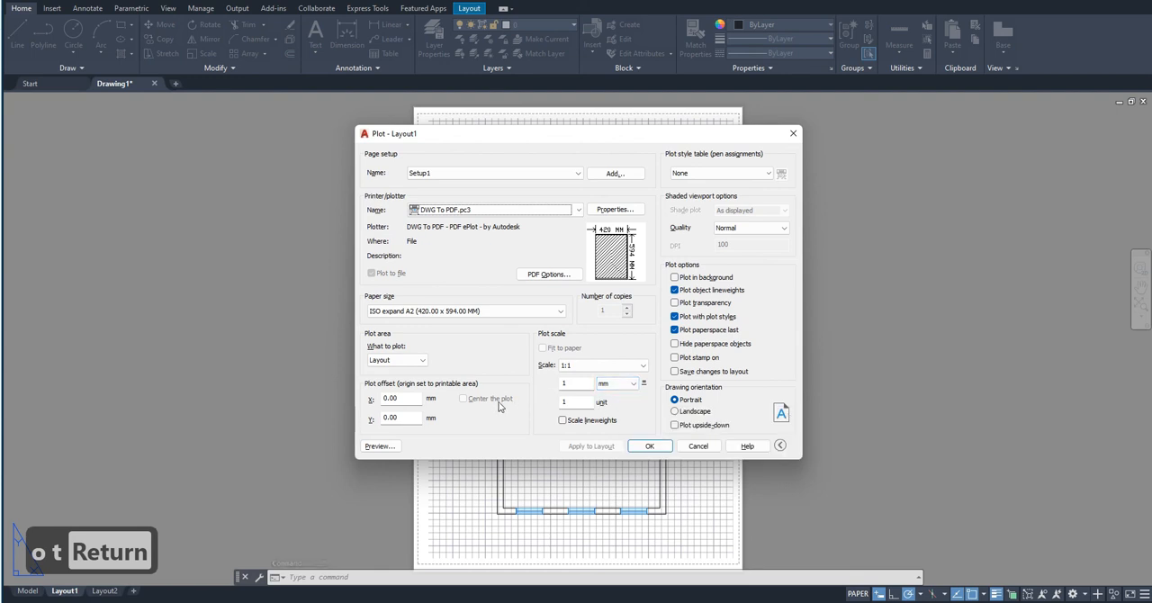
pyautogui.click(379, 446)
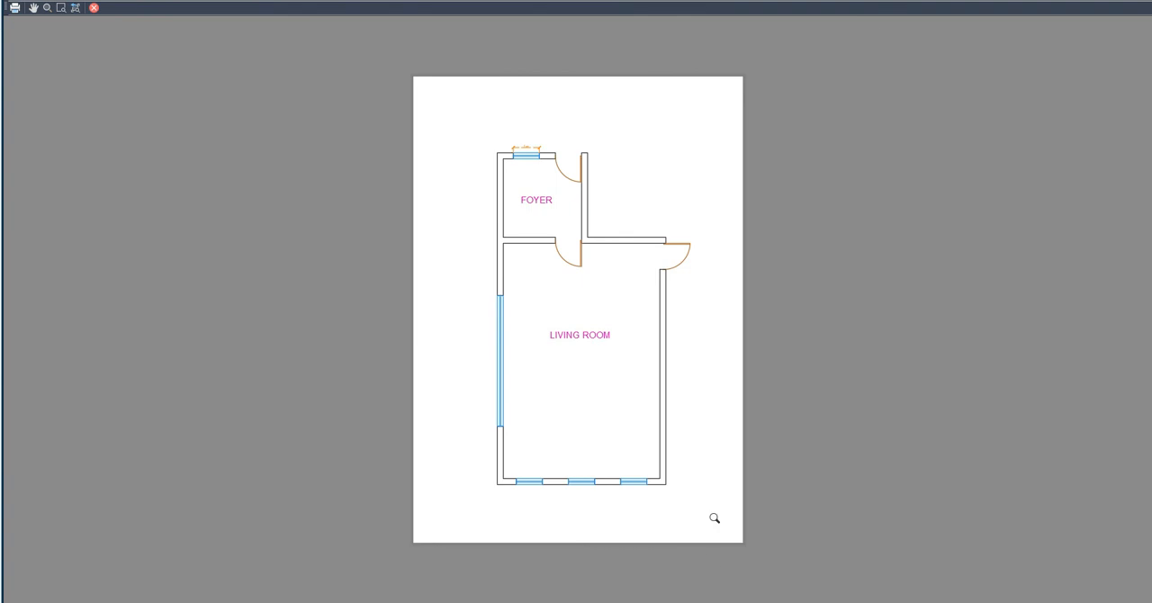
pyautogui.click(94, 8)
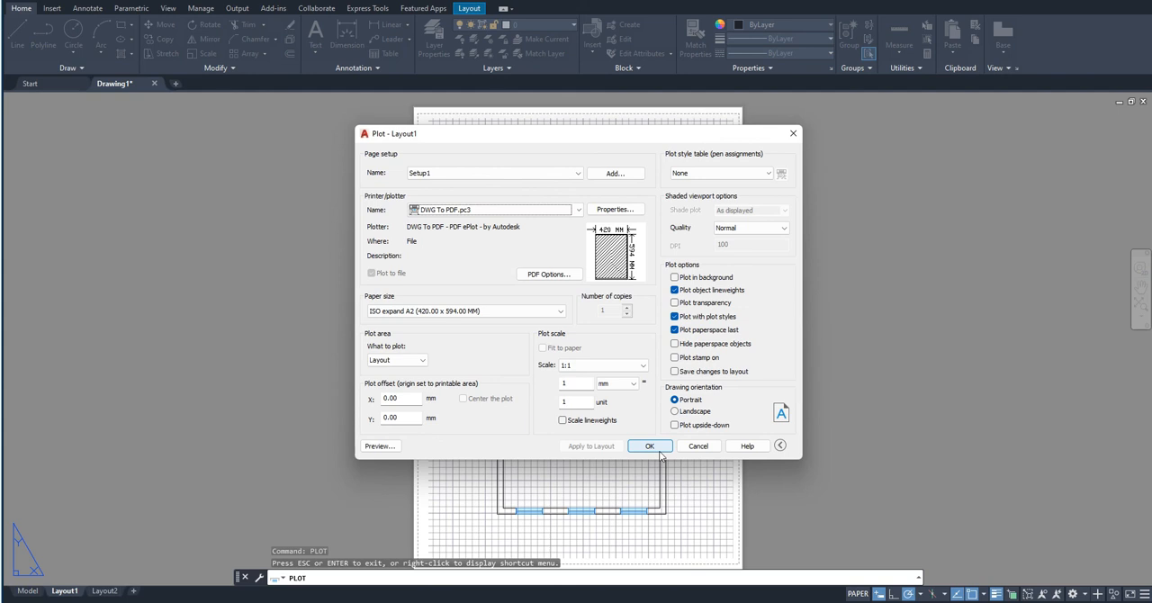
pyautogui.click(793, 133)
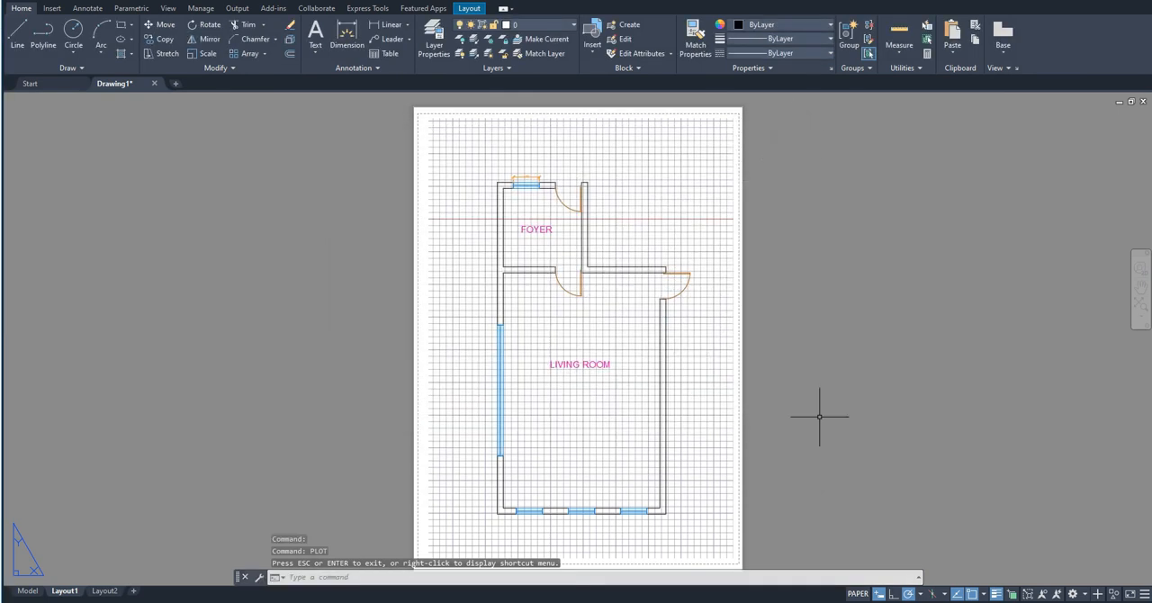